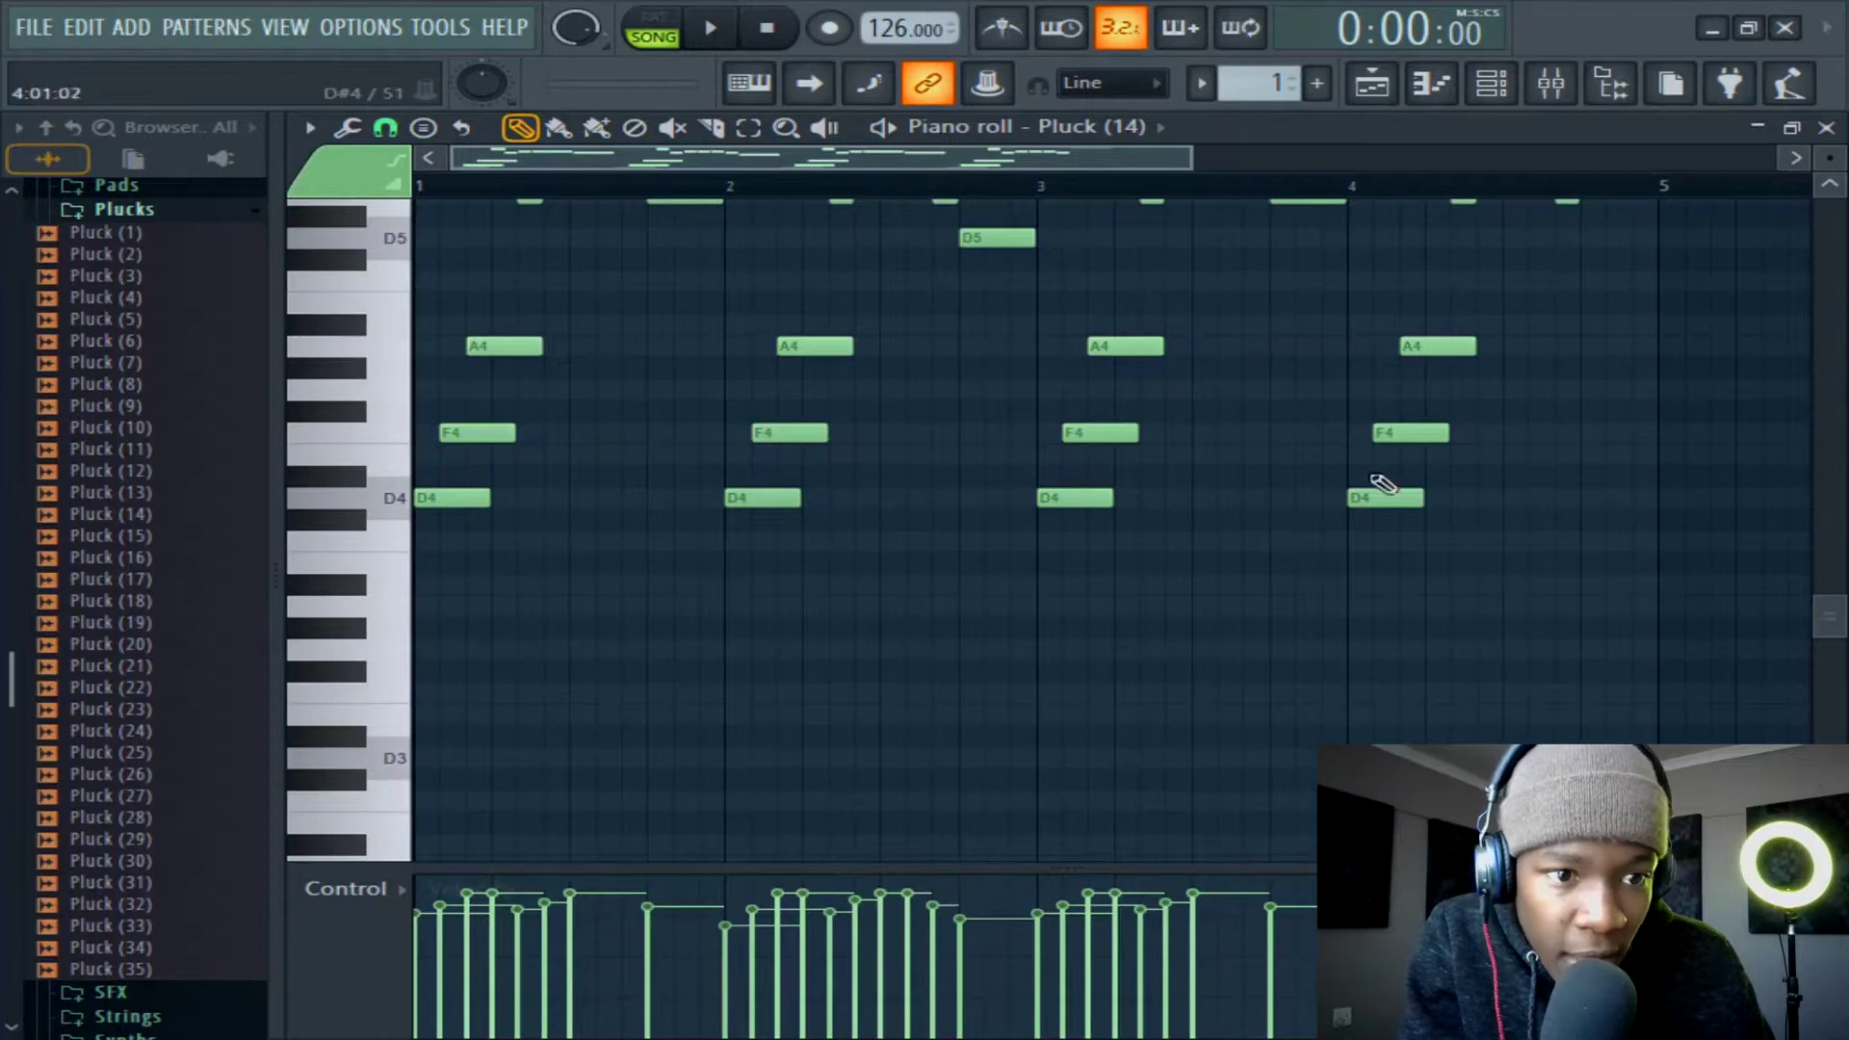
Play back the Pluck (14) melody in the piano roll.
scroll(877, 490, up, 3)
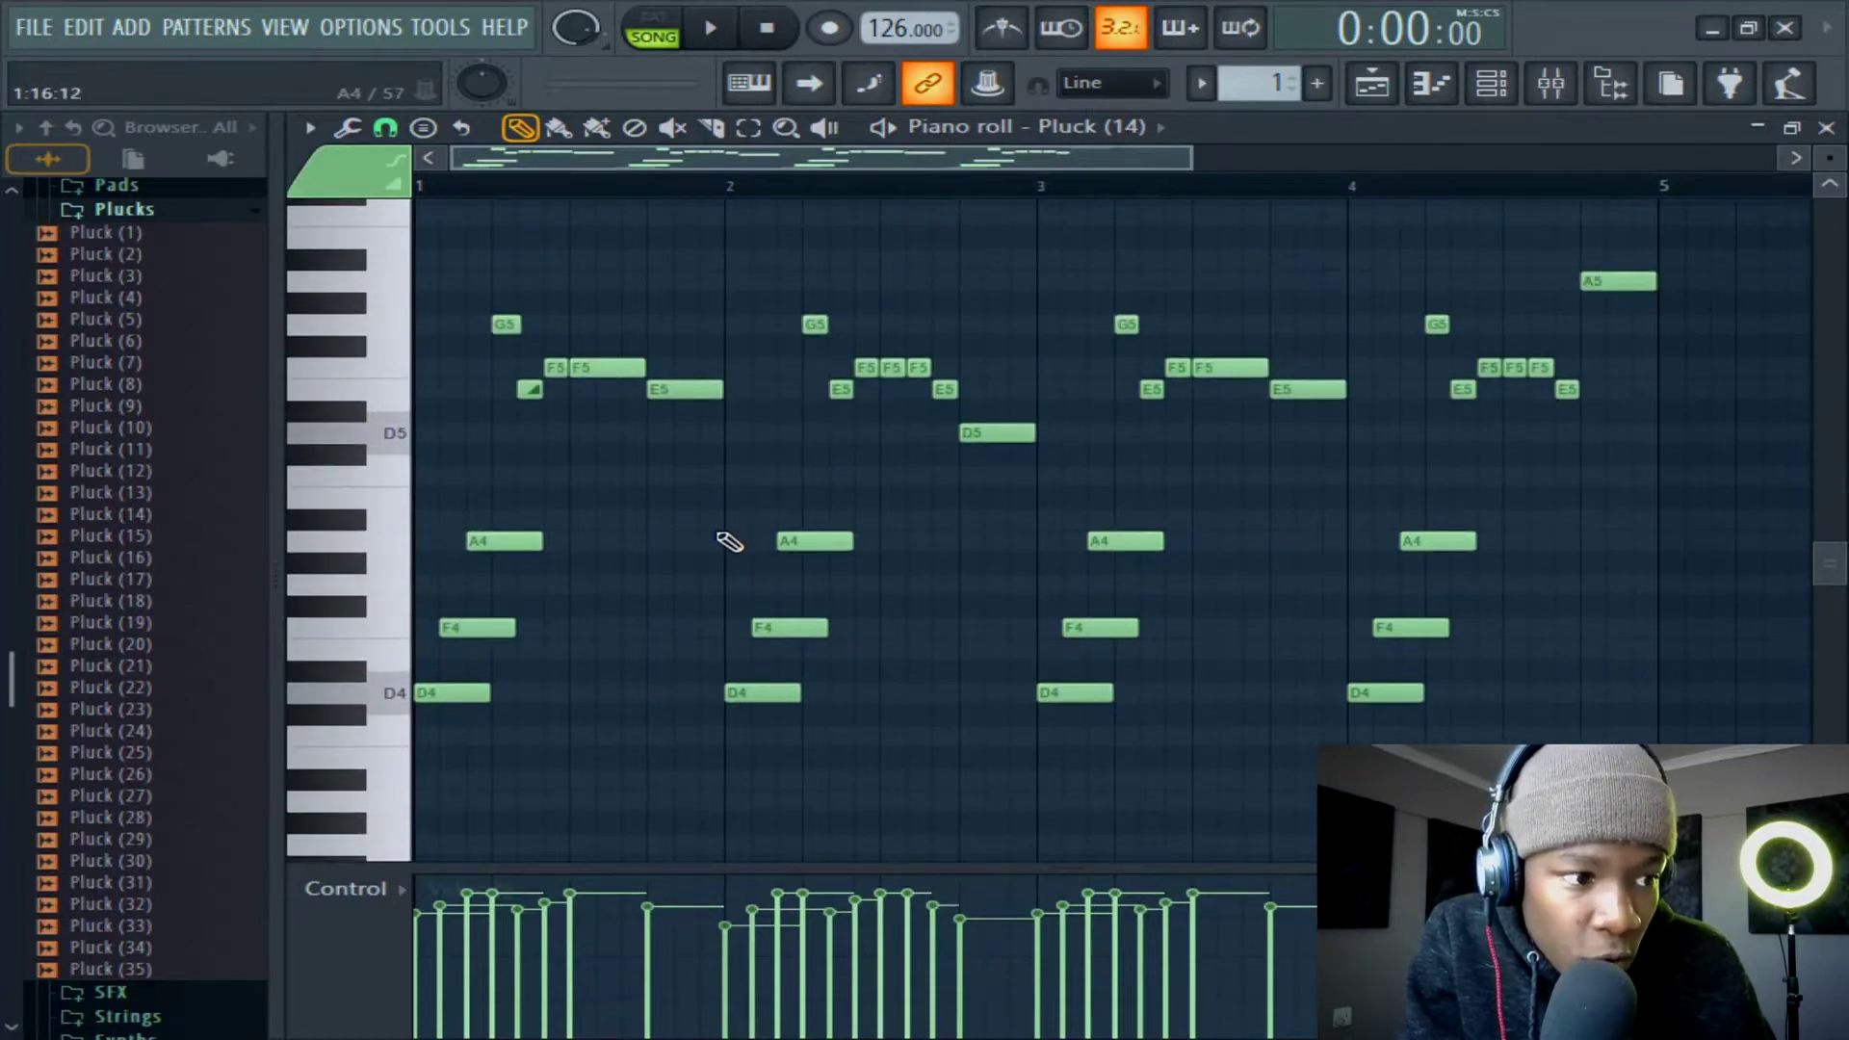
key(space)
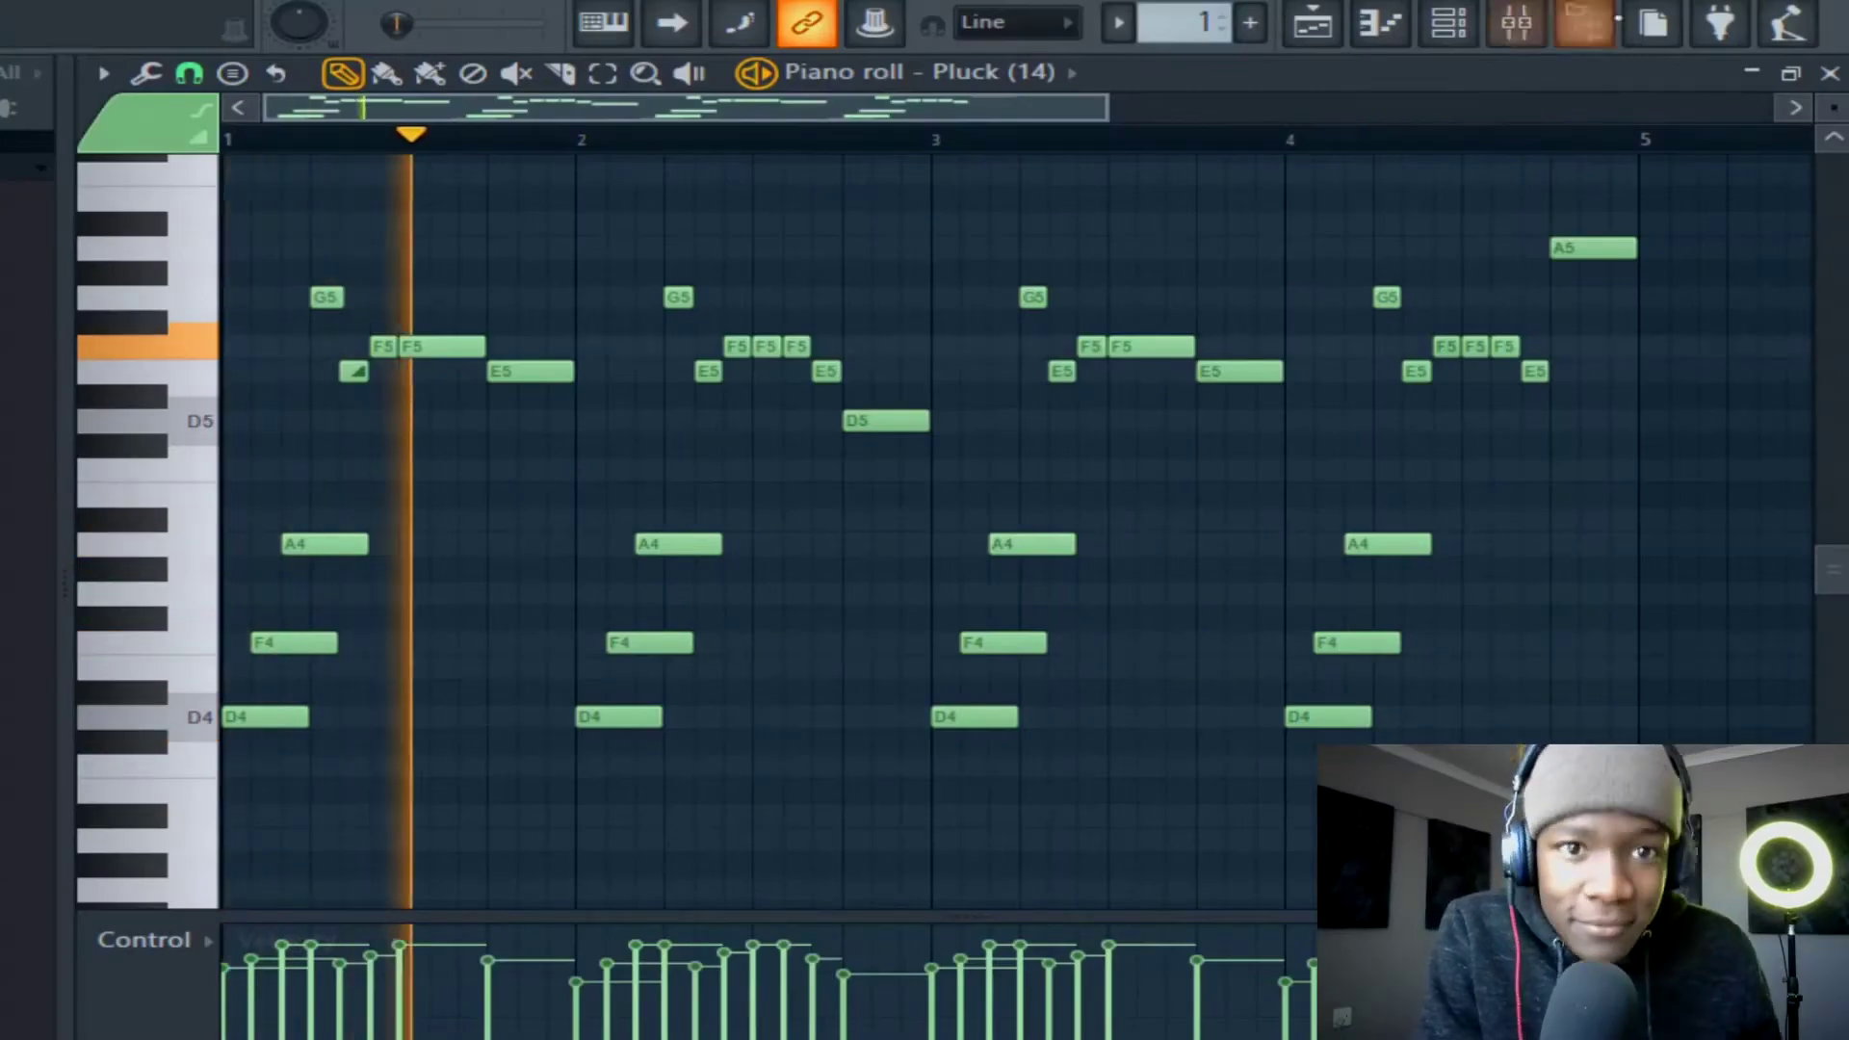
click(1828, 74)
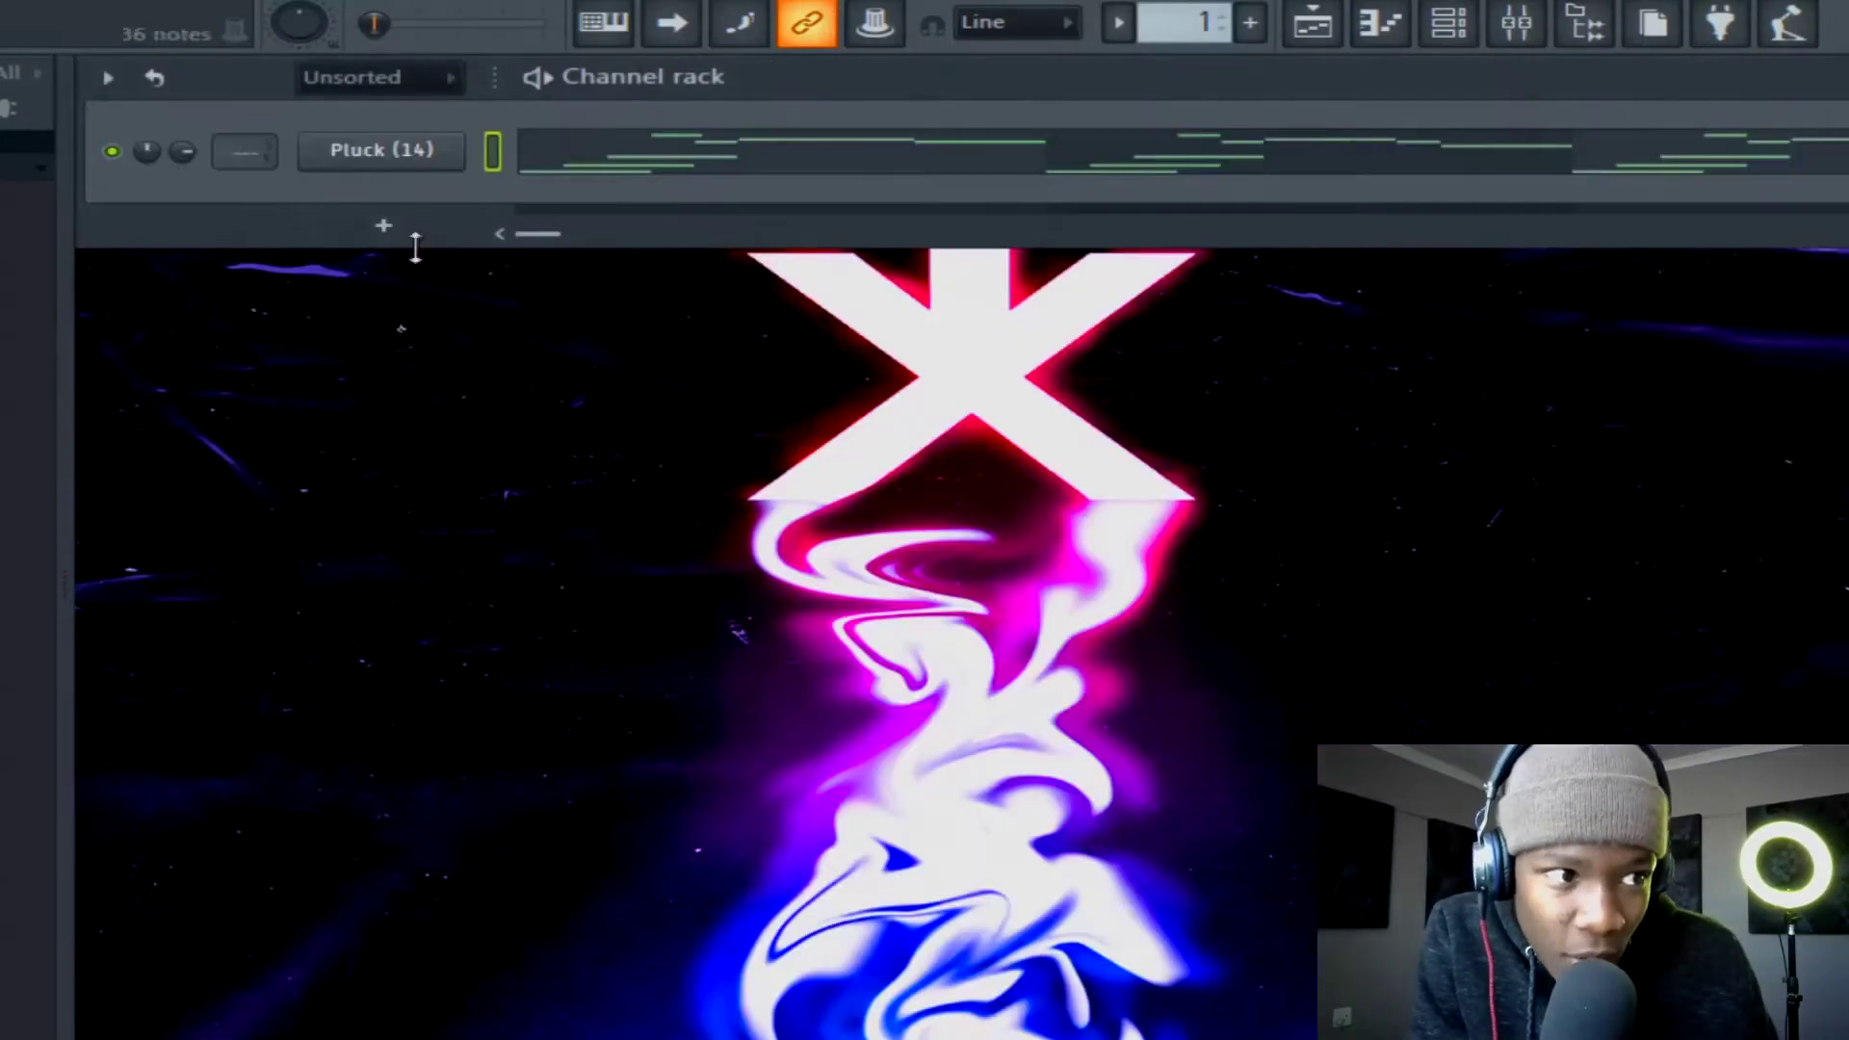
Boost the Pluck (14) sample with the precomputed effects and route the channel to mixer track 1.
click(424, 169)
click(454, 375)
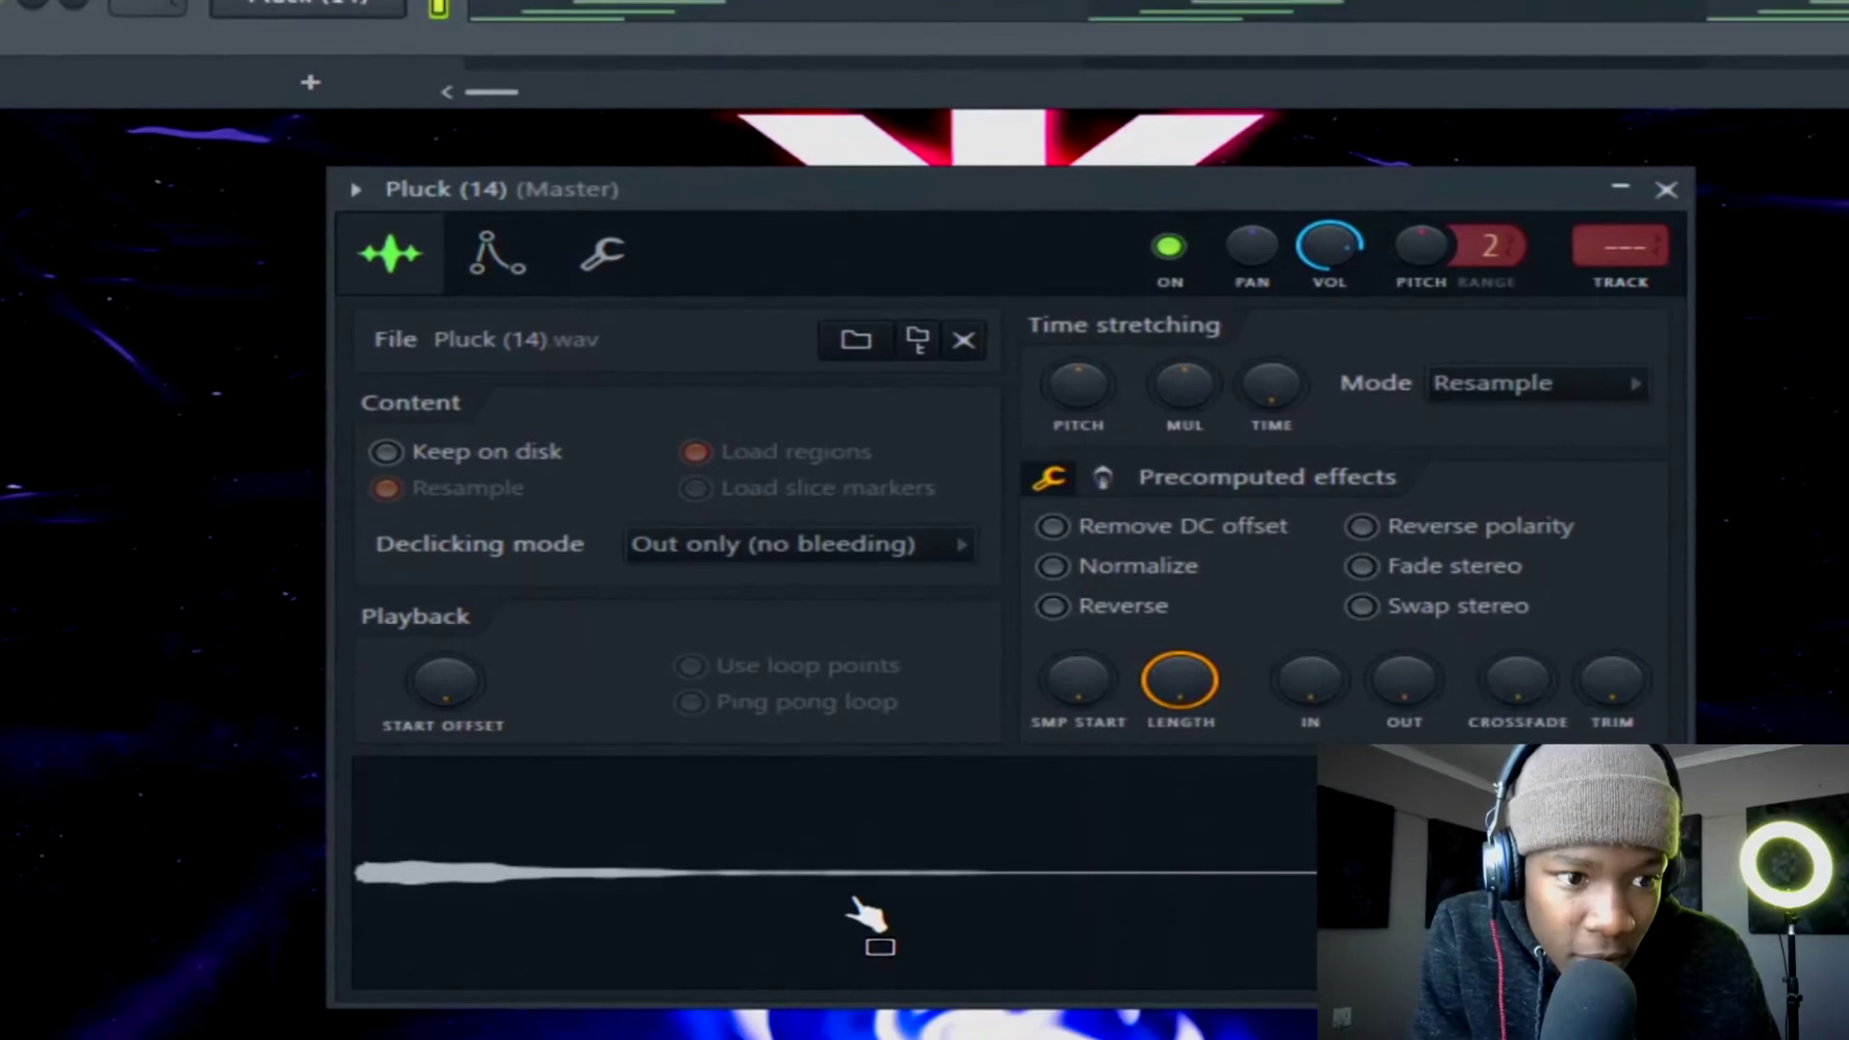
click(1103, 478)
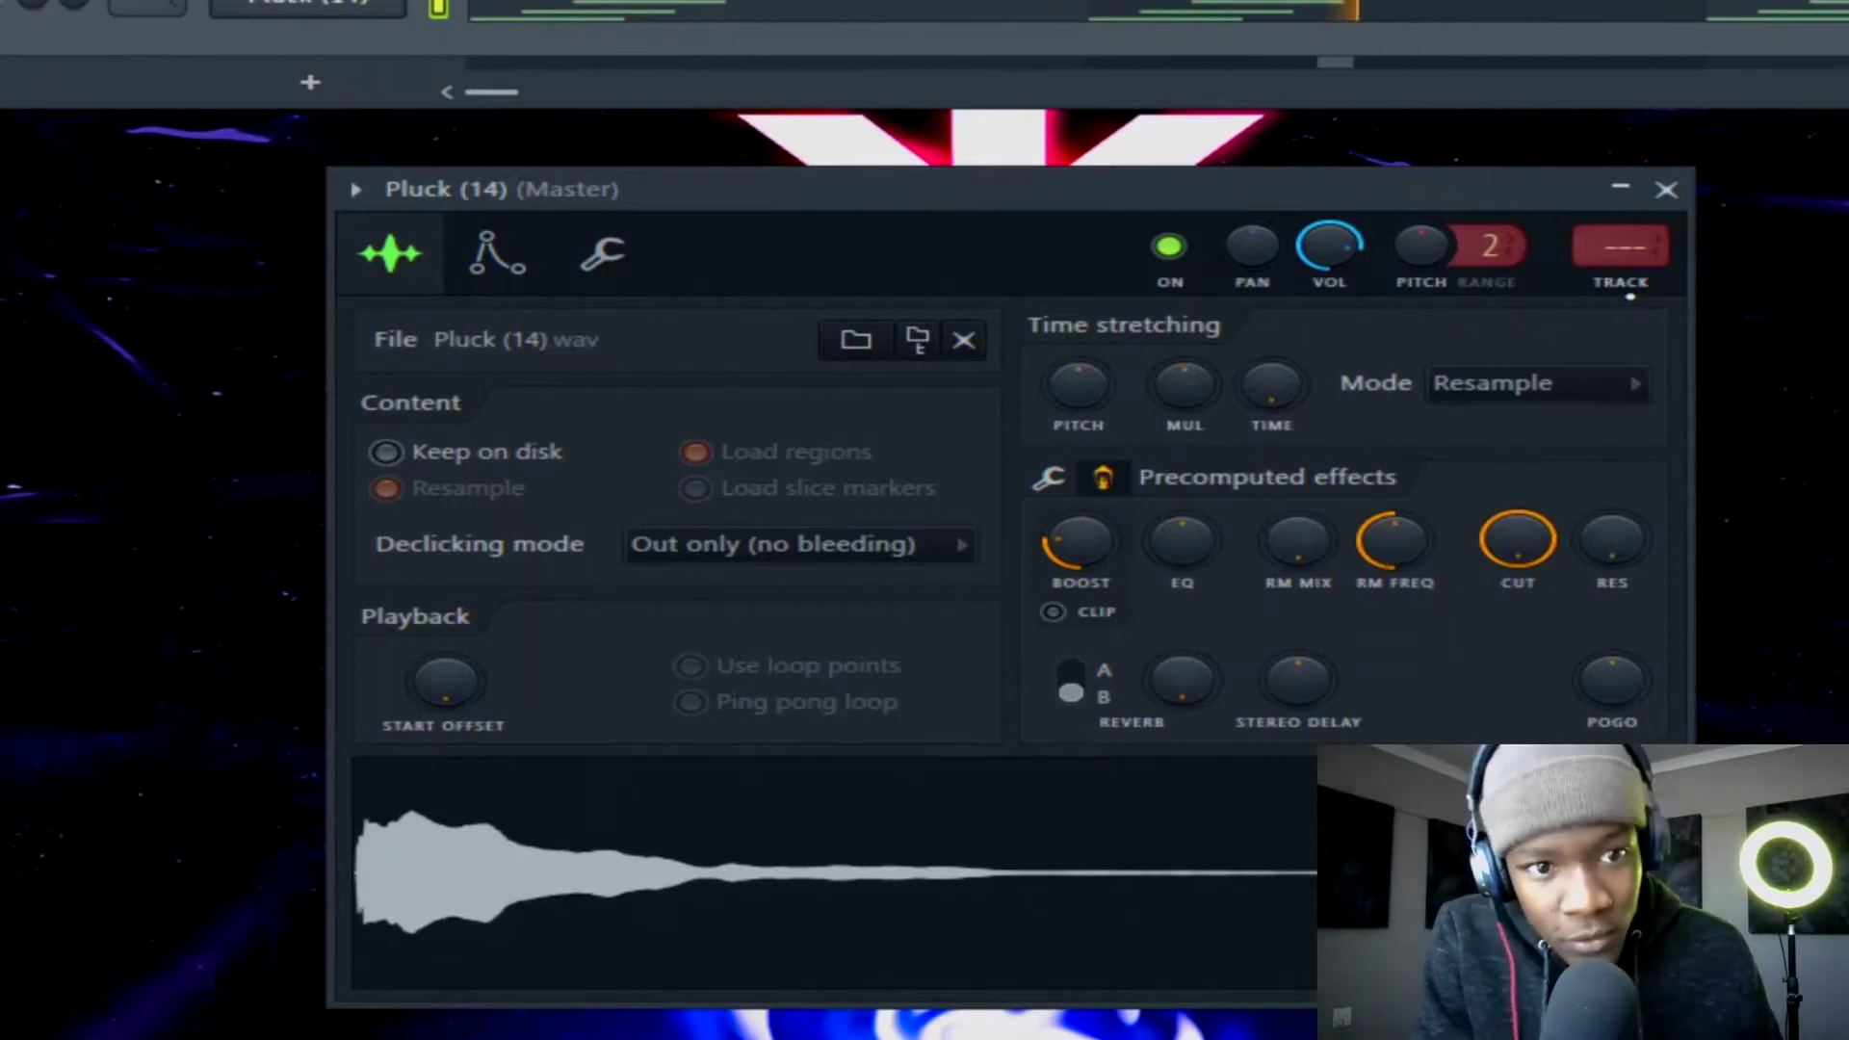
click(1649, 304)
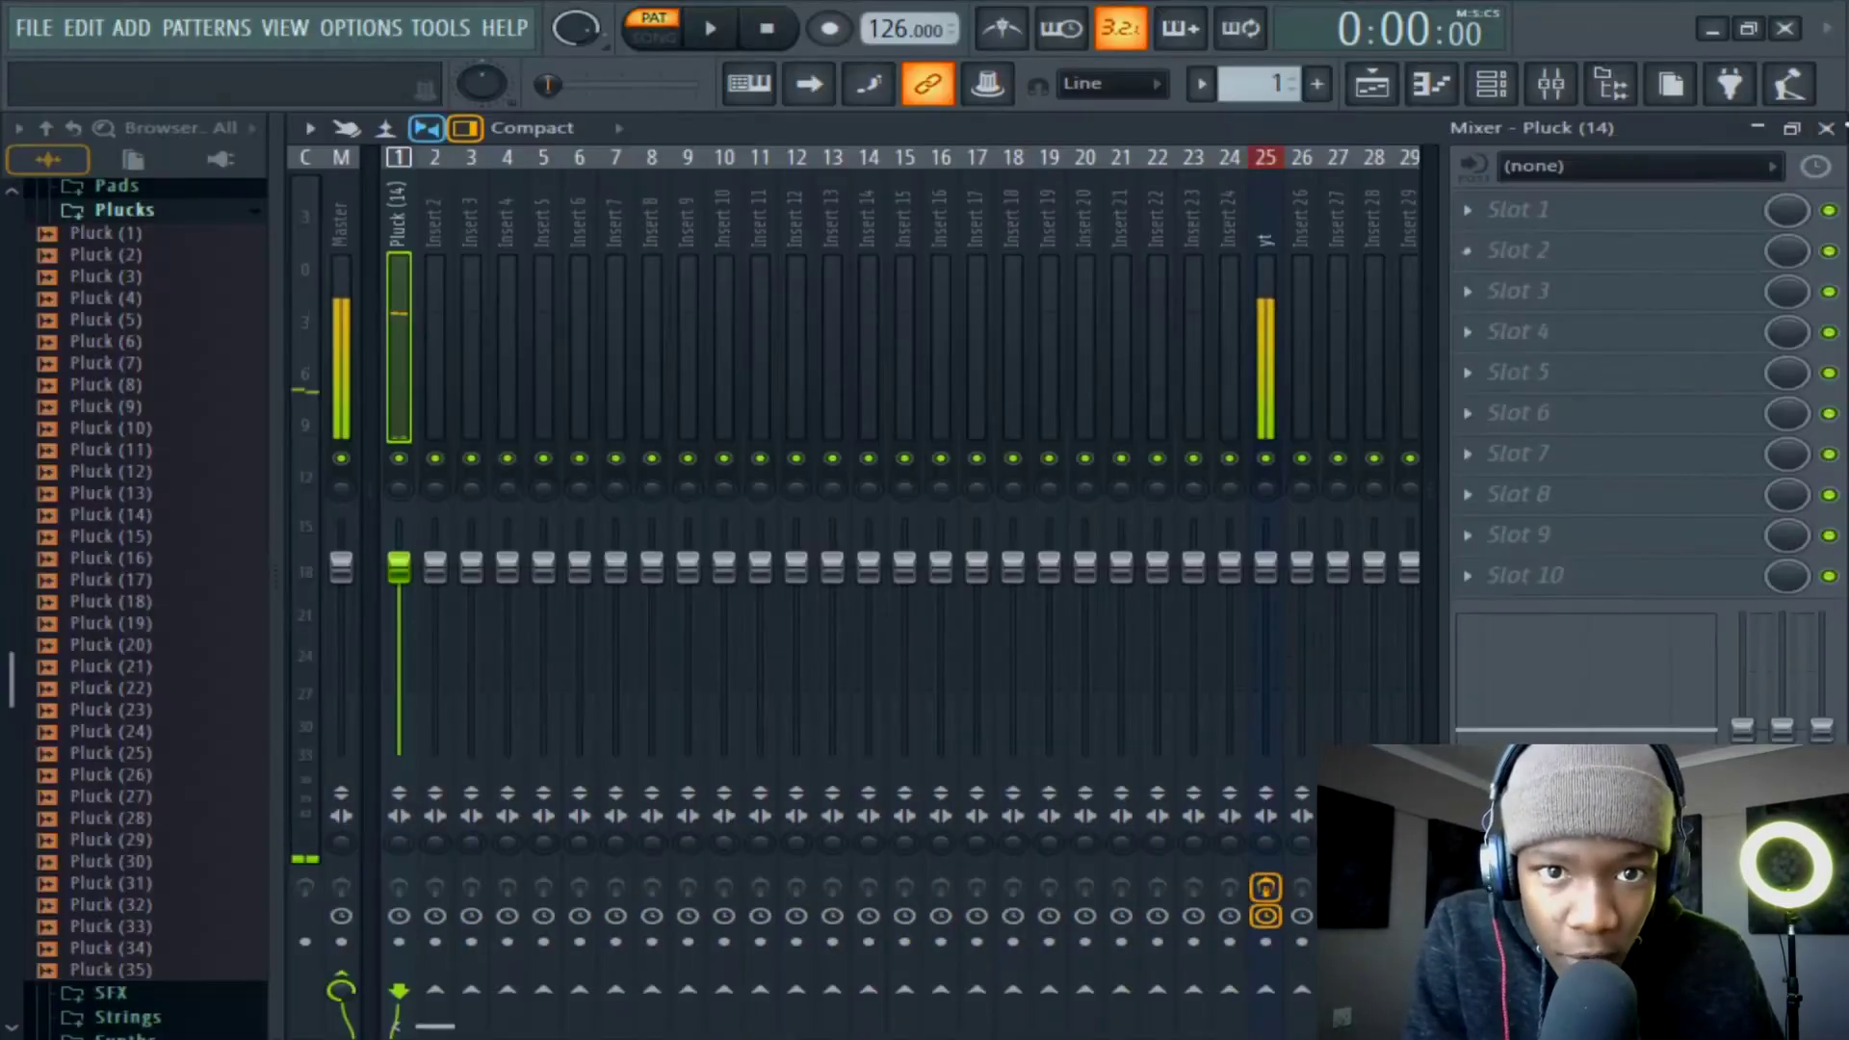
click(1830, 130)
In bar 2 of the Pluck (14) melody, replace the G5 note with an E5 and a very short slide to G5.
click(1250, 200)
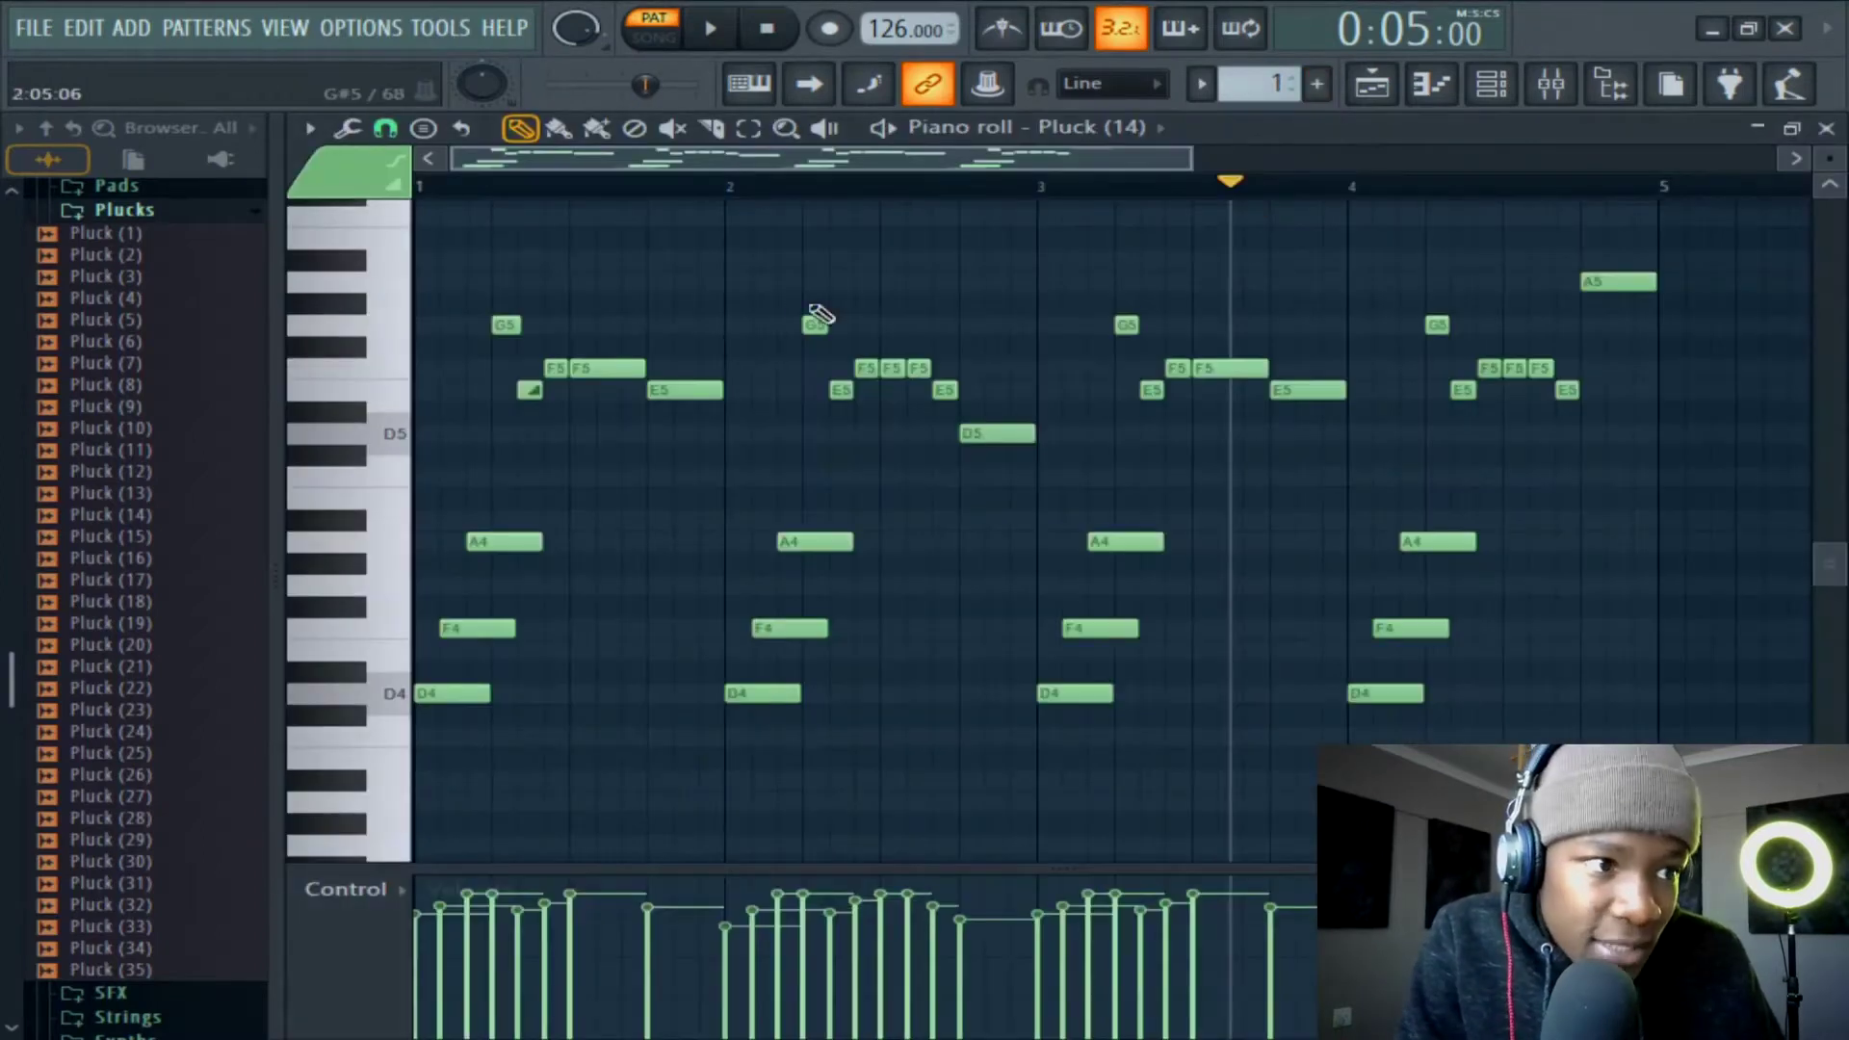
scroll(525, 202, up, 3)
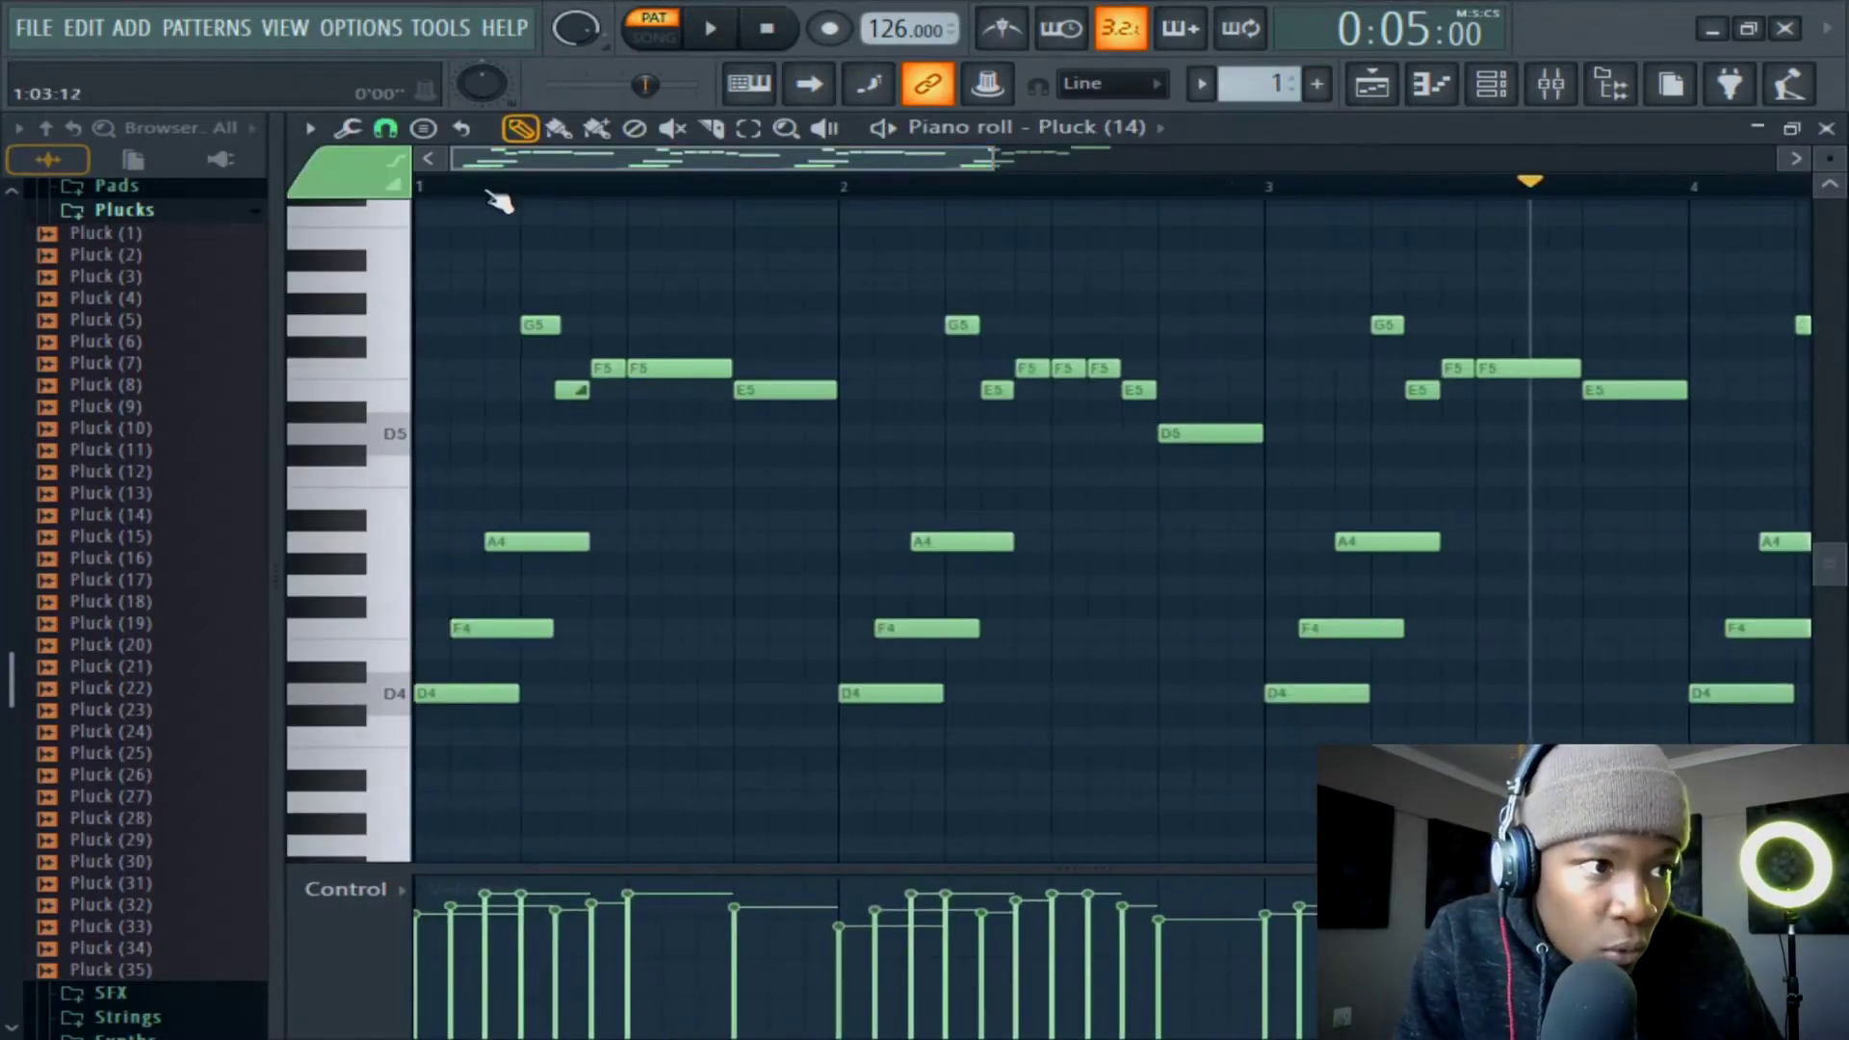
key(space)
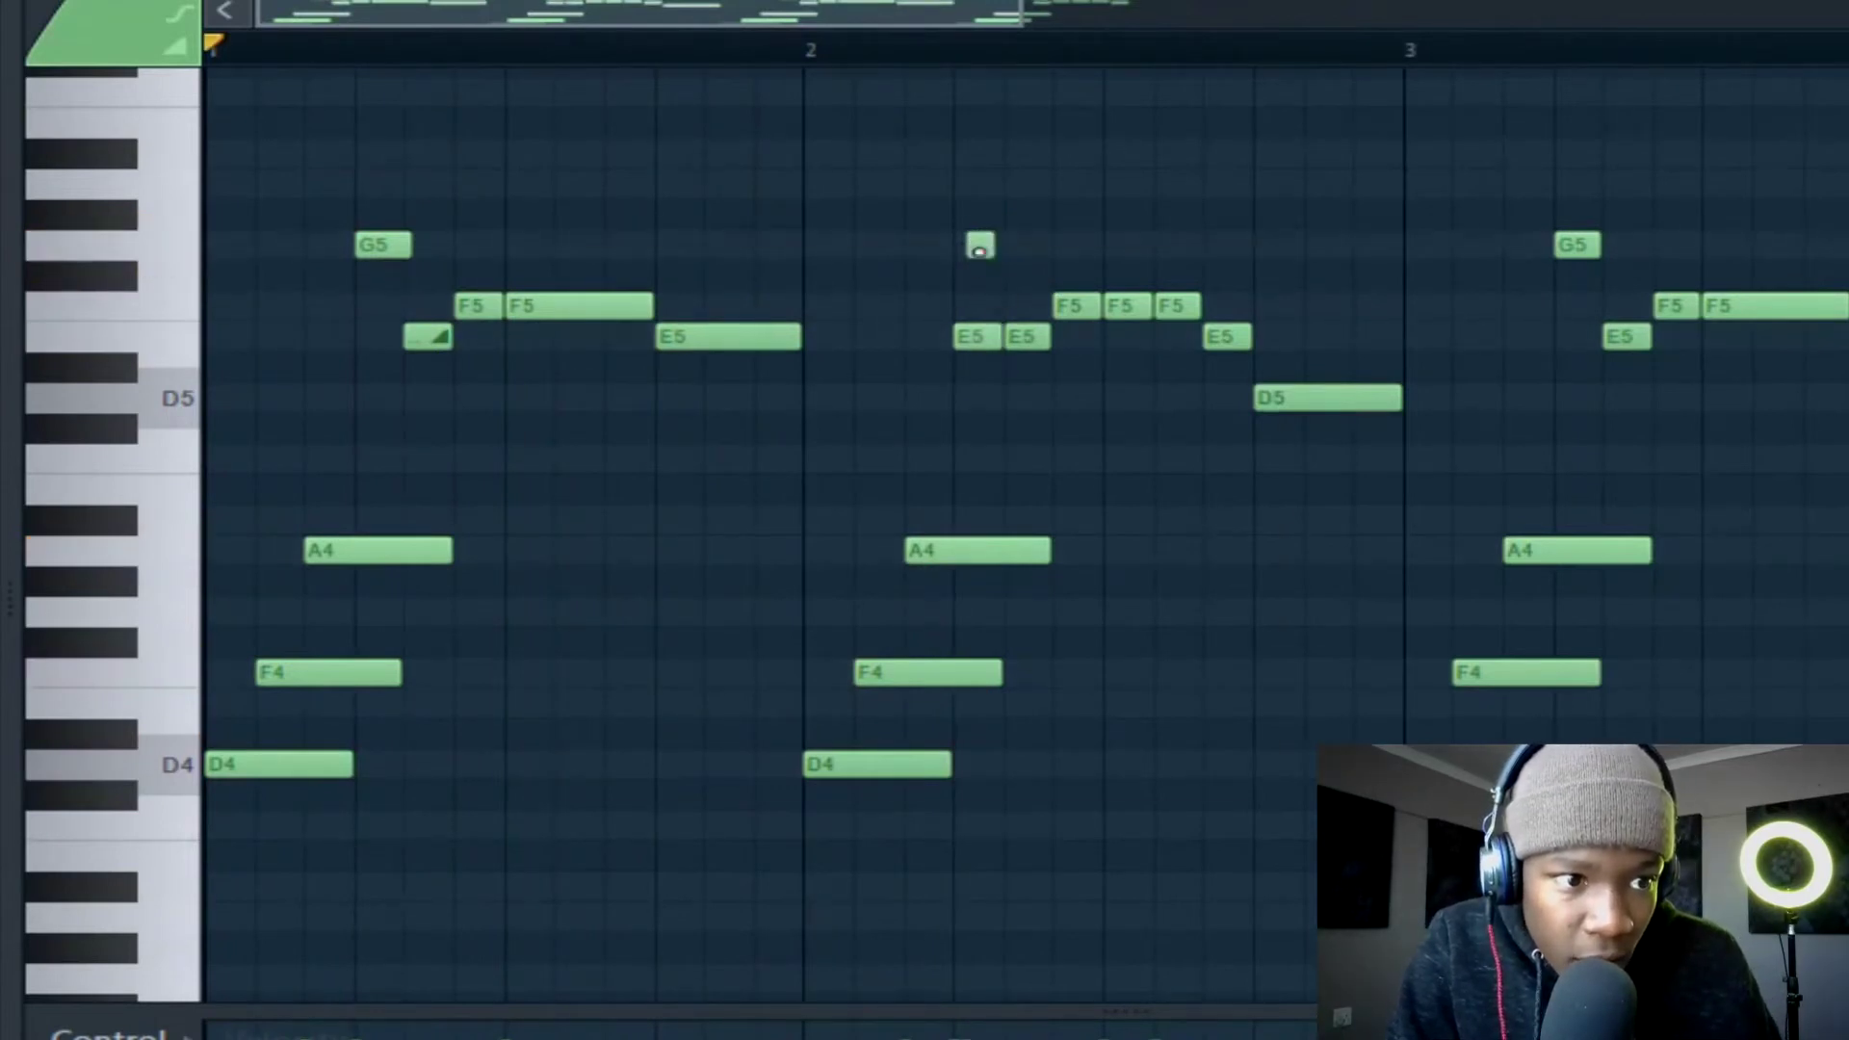
double_click(979, 246)
click(1193, 755)
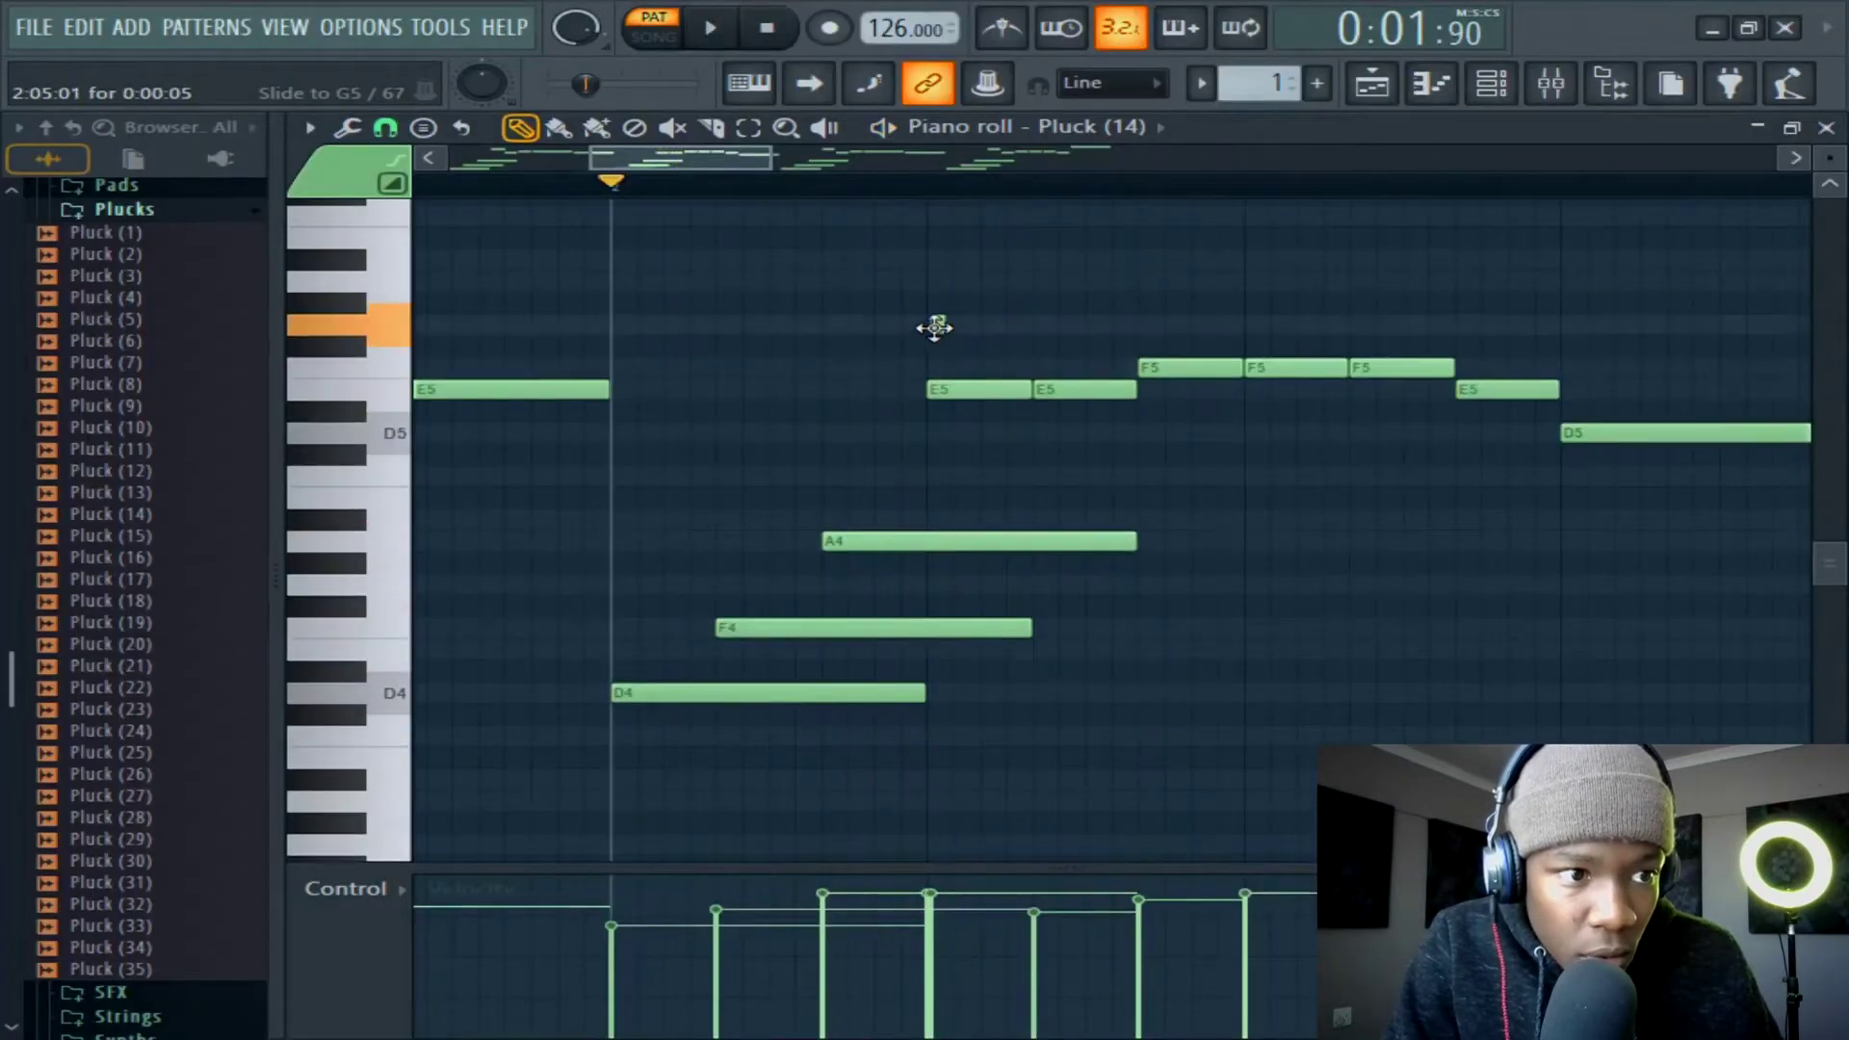
key(space)
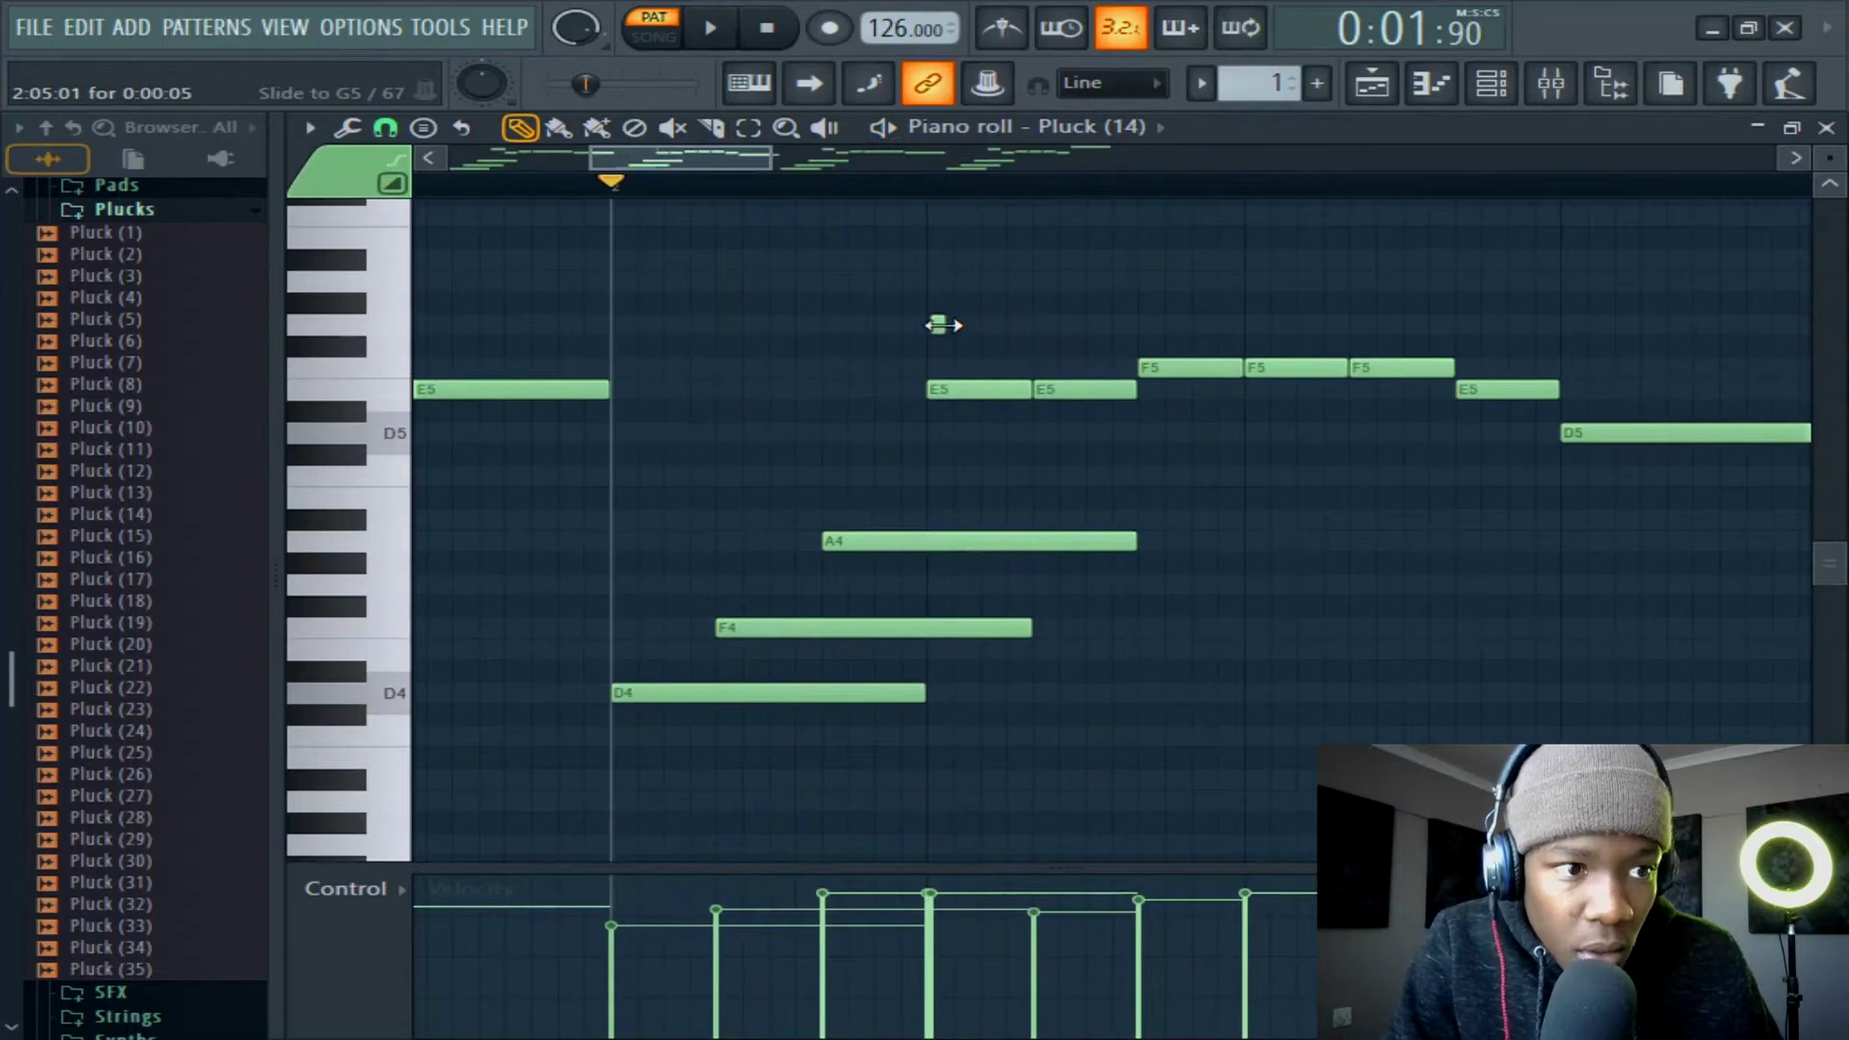
key(space)
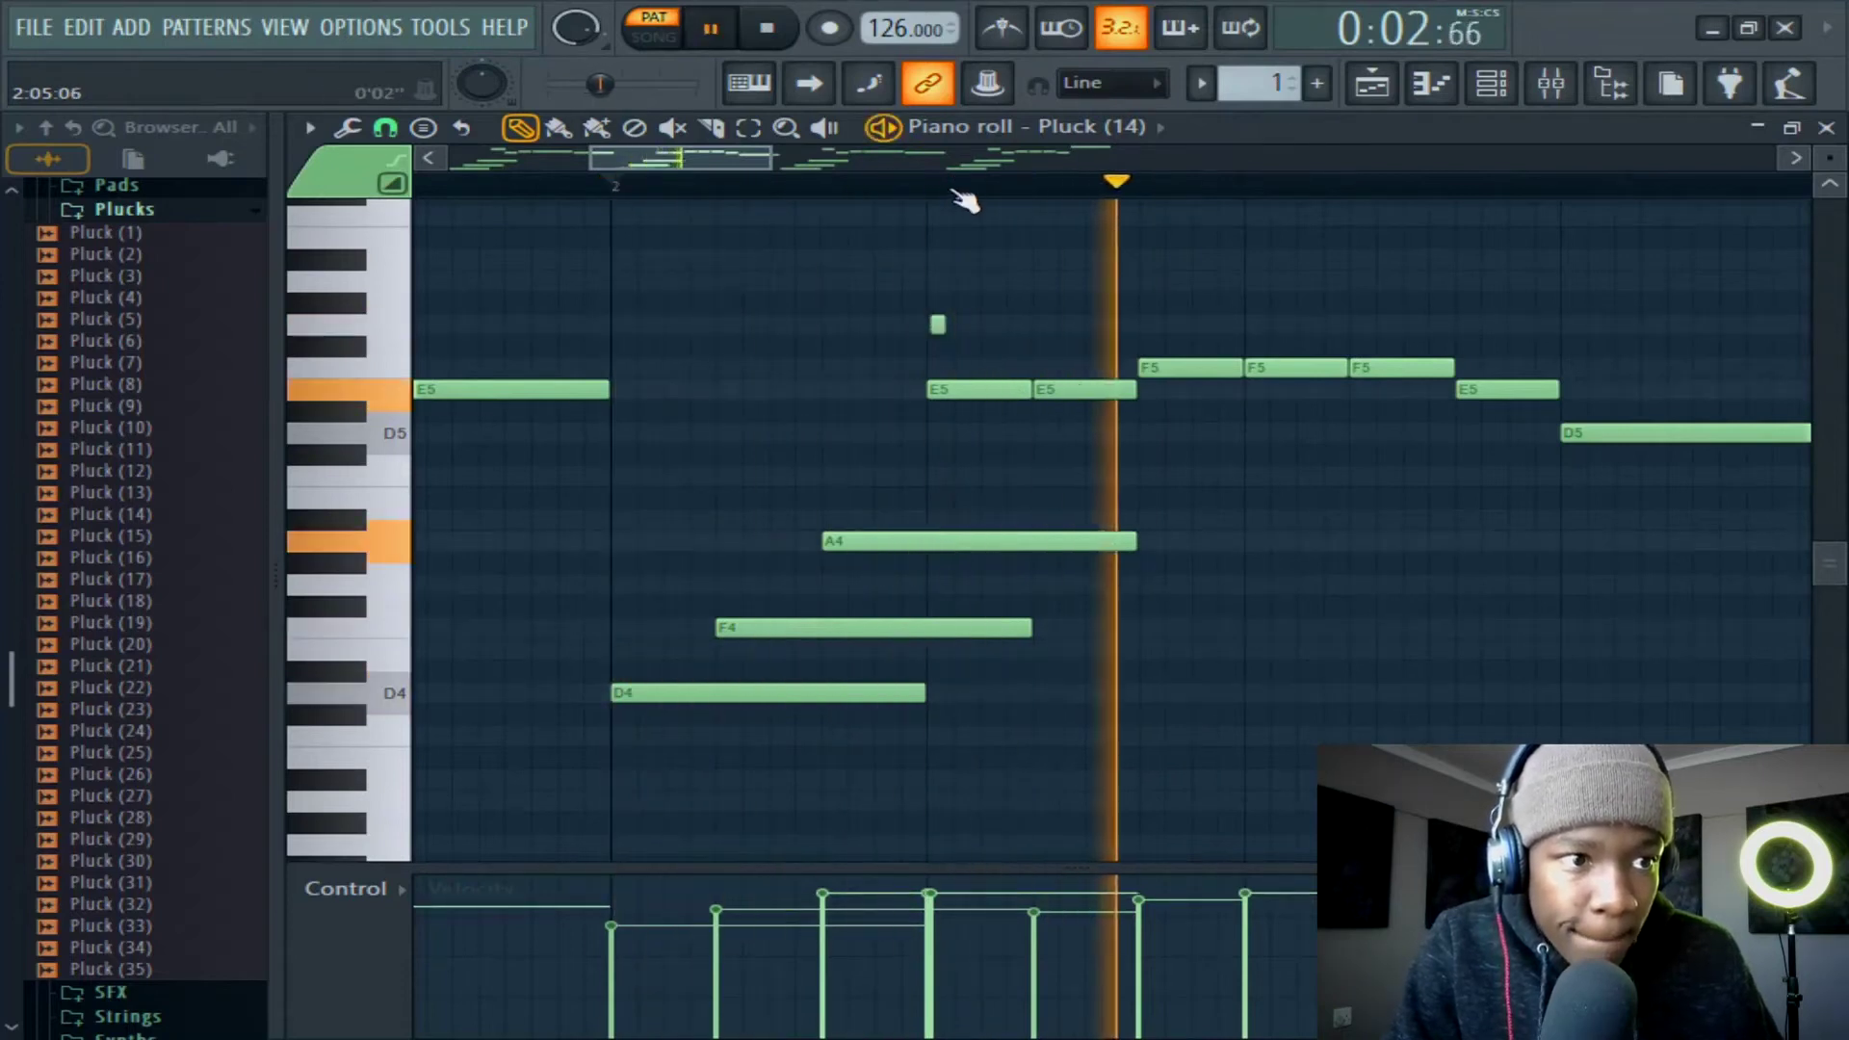
Raise the second of the paired E5 notes in bar 2 to G5, add a short E5 slide, and repeat the figure in bar 4.
drag(1006, 389, 1007, 324)
key(space)
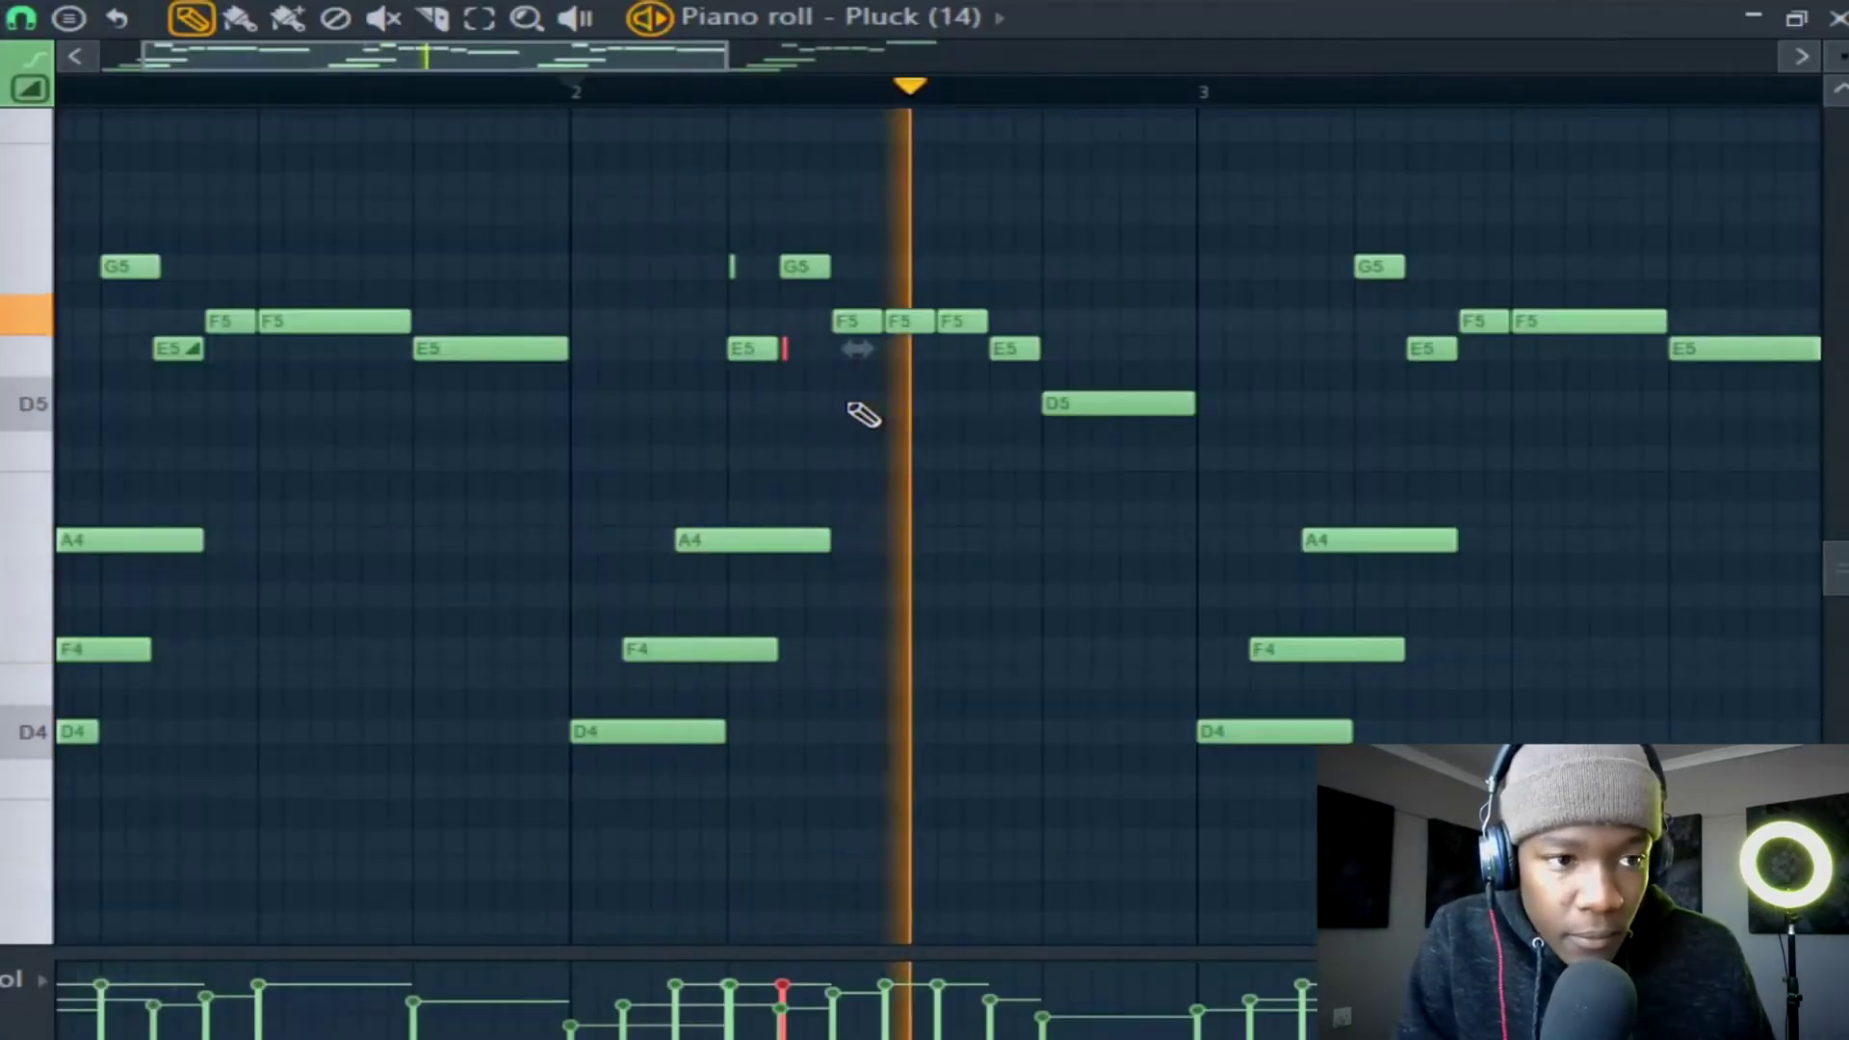
key(space)
key(space)
key(space)
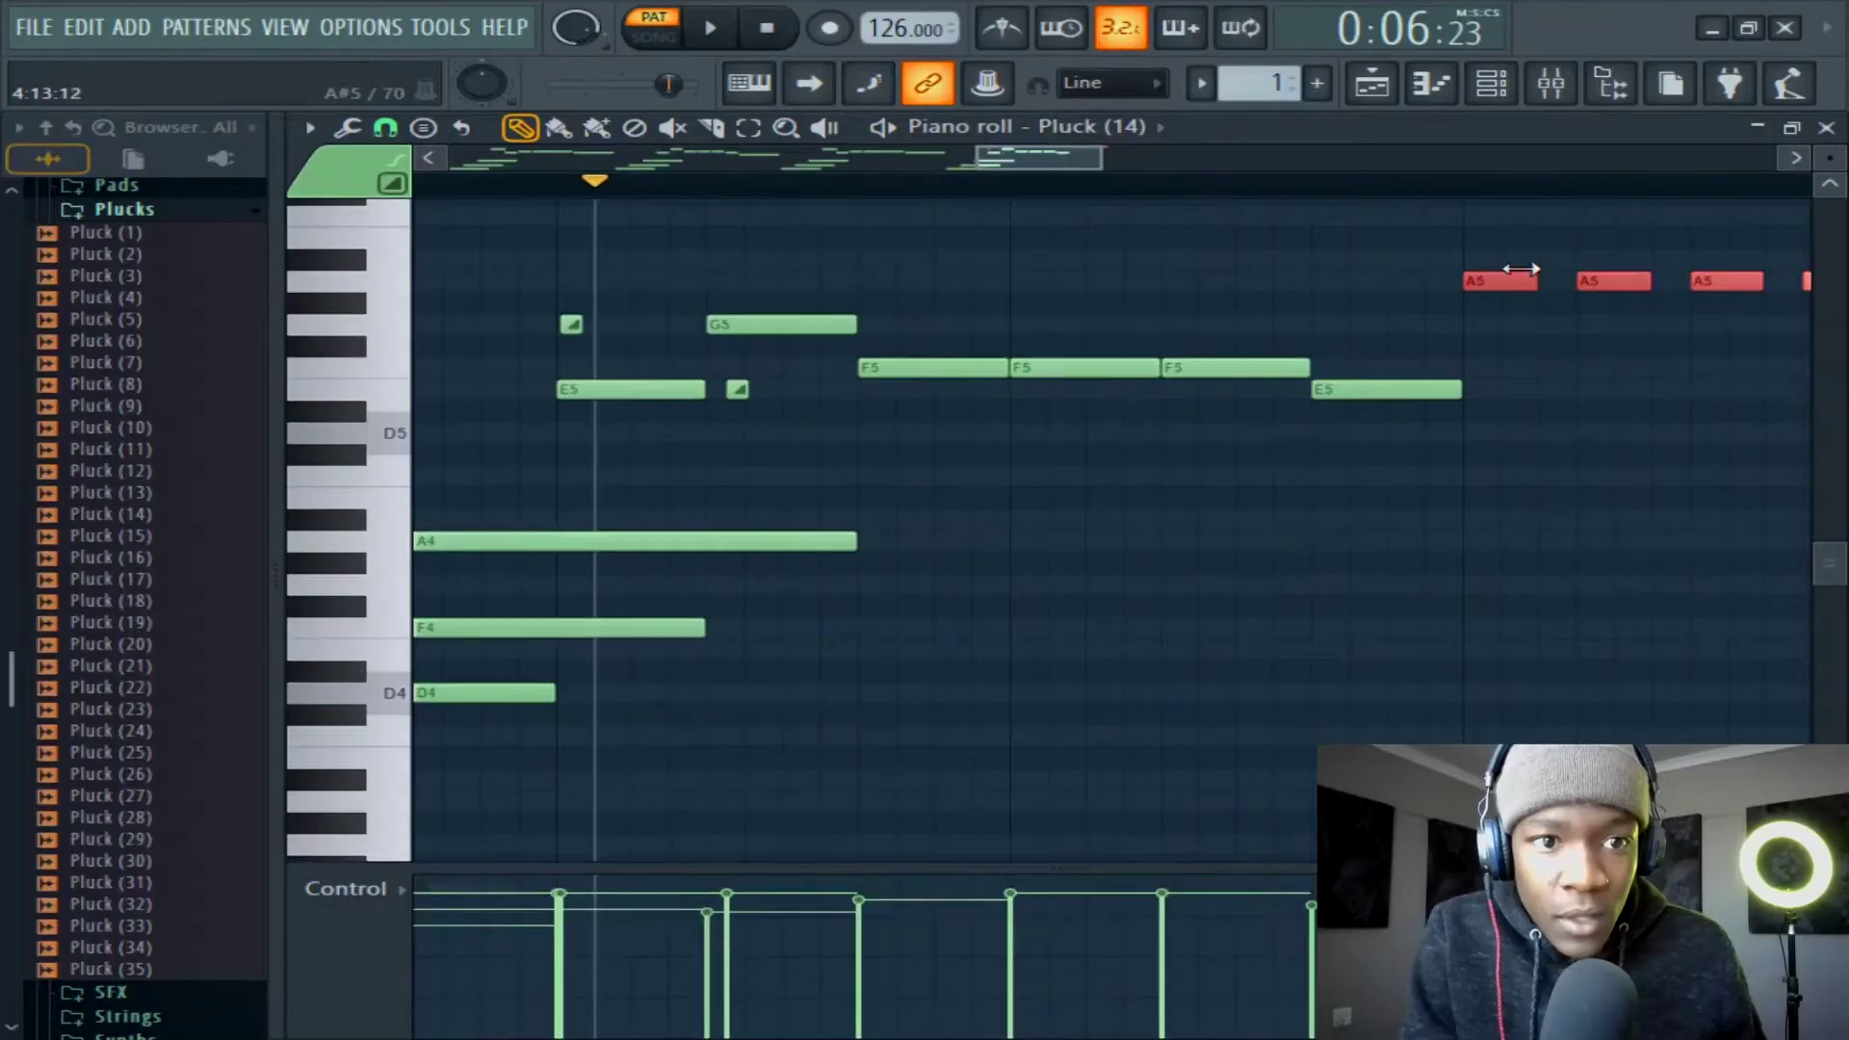
Arrange the short A5 notes closing bar 4 as three back-to-back notes followed by a final one ending at the bar line.
drag(1604, 287, 1563, 285)
key(space)
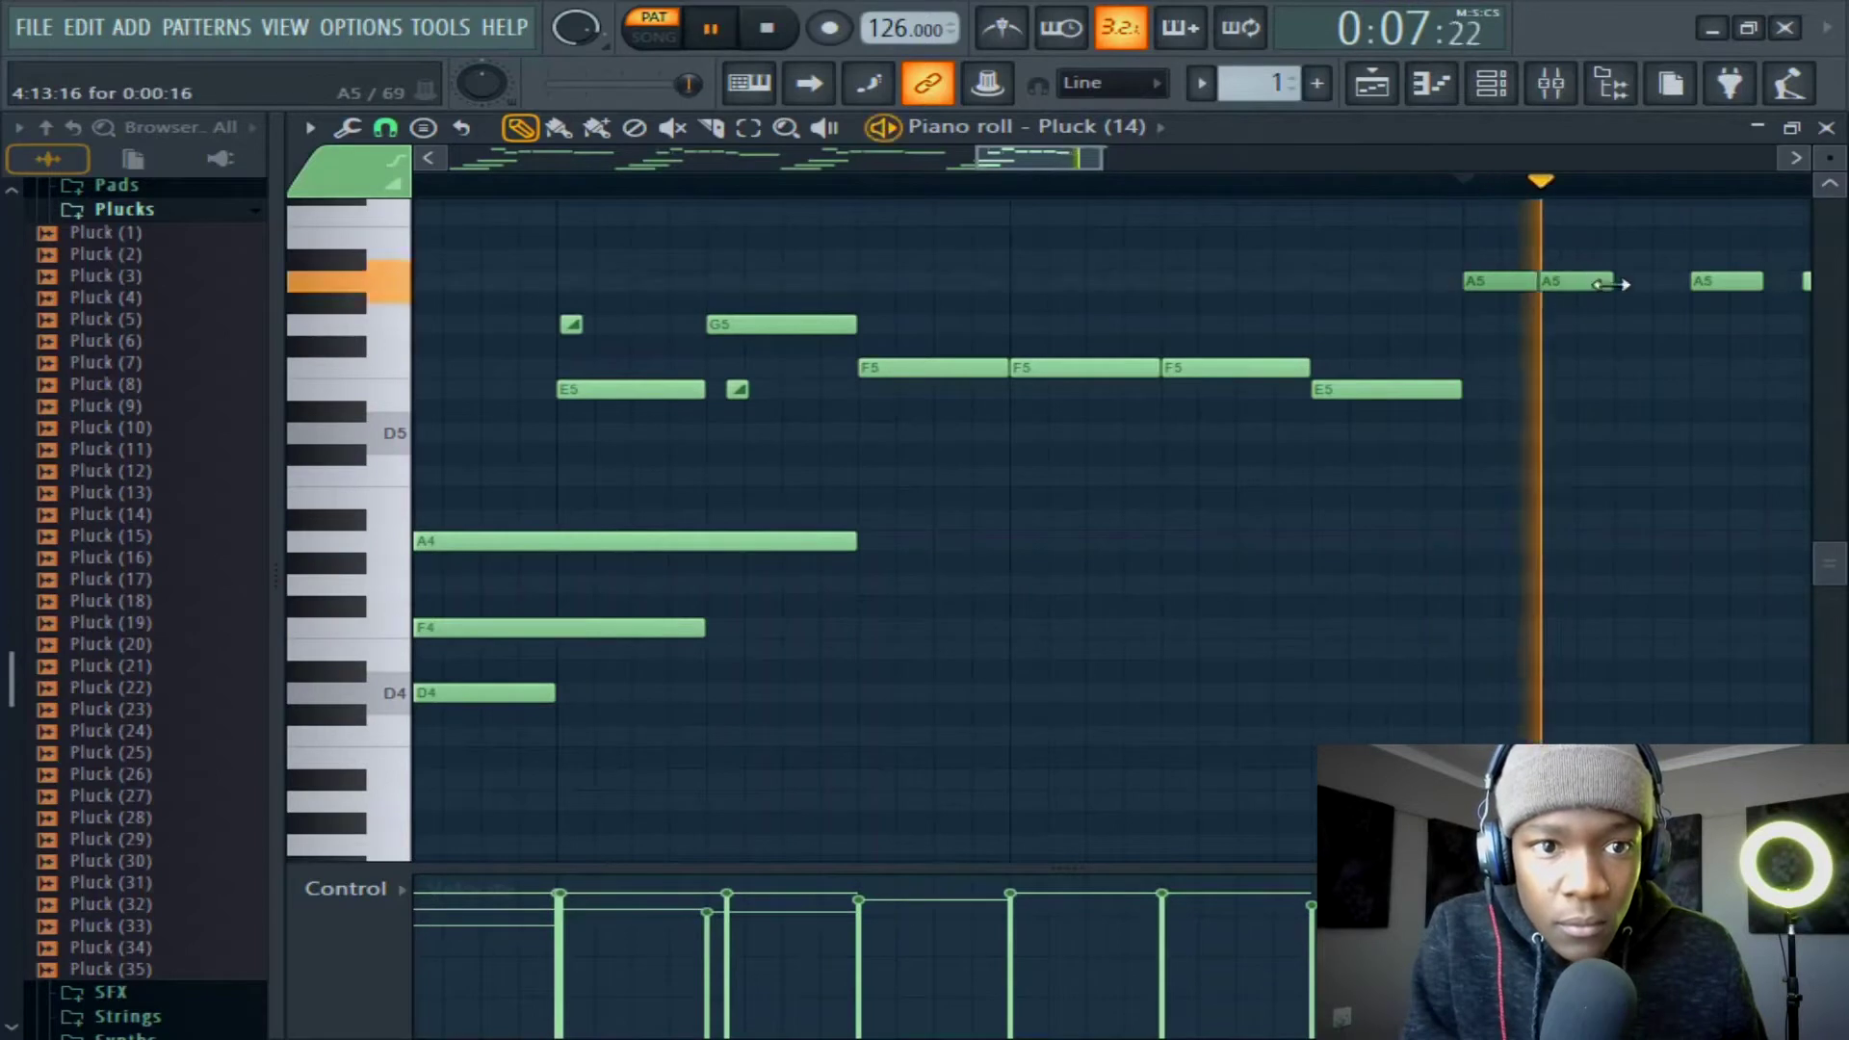
key(space)
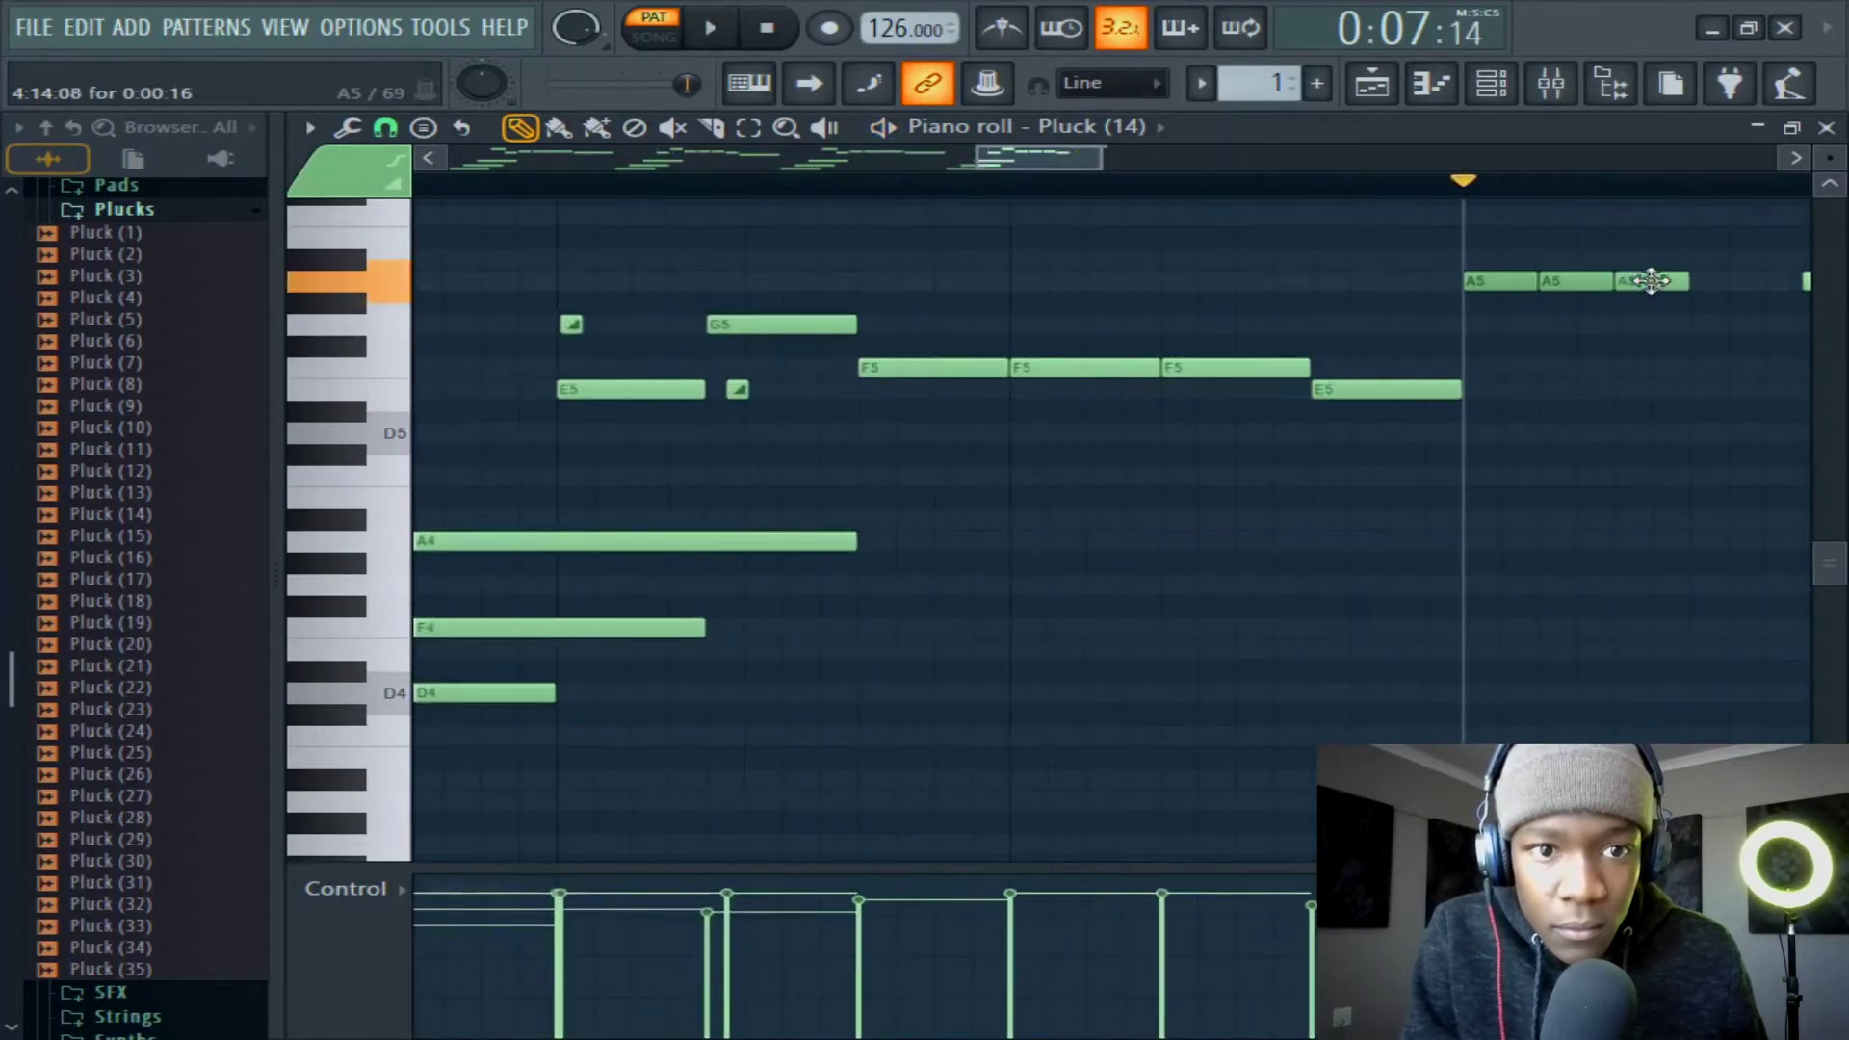
scroll(1631, 187, down, 3)
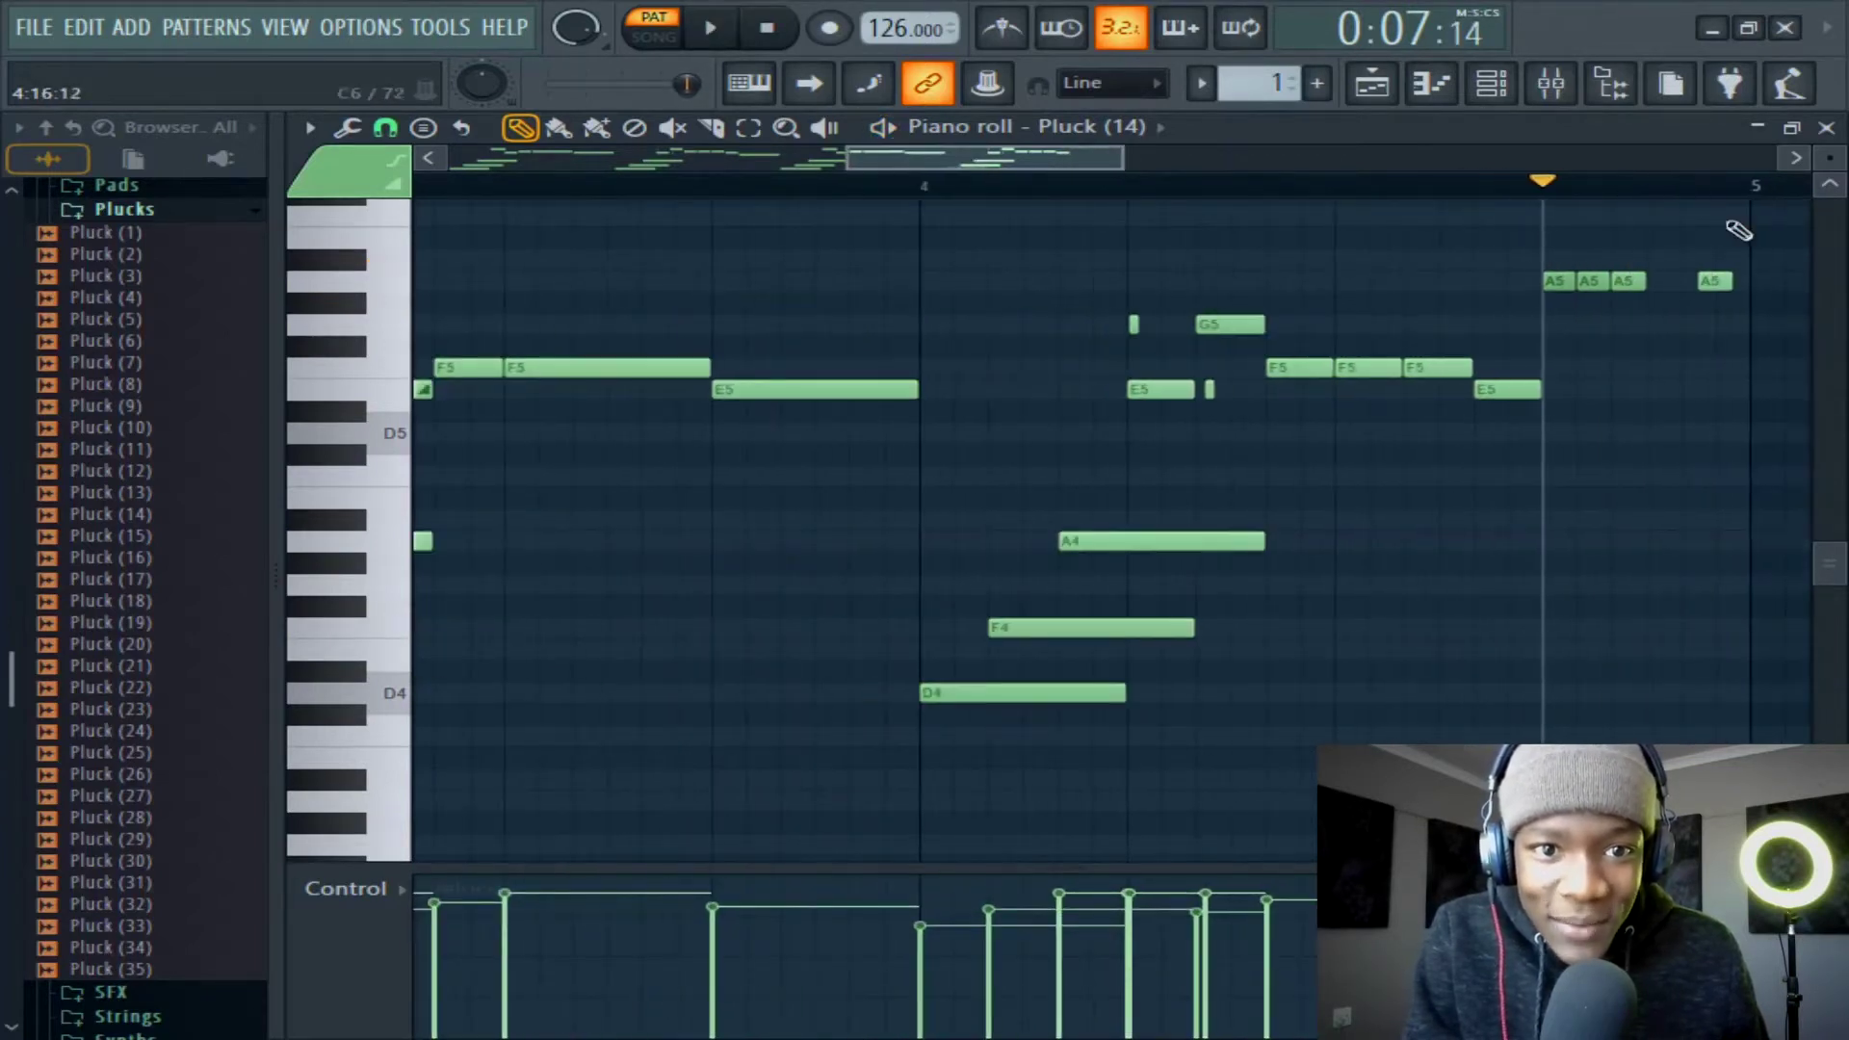
scroll(1772, 197, up, 3)
key(space)
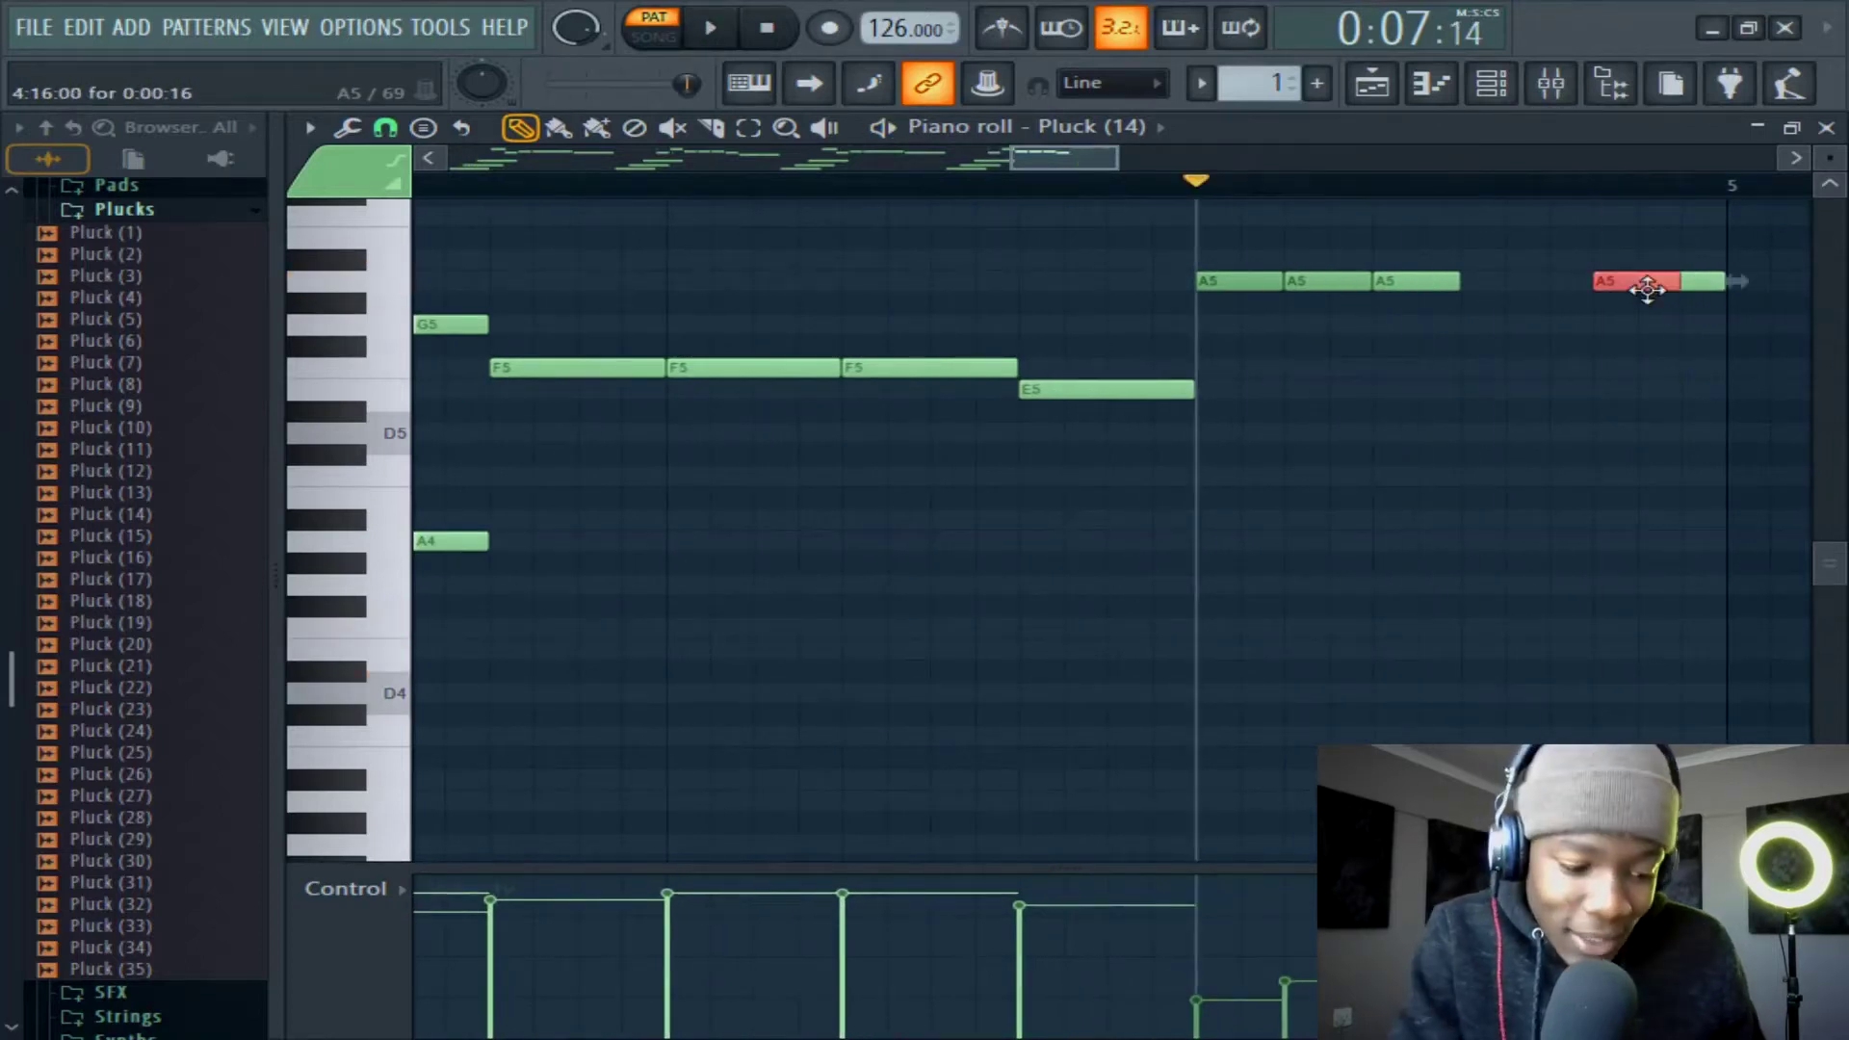
Roll off the pluck's low end with band 1 and lower its highs with band 7 in Fruity parametric EQ 2.
key(space)
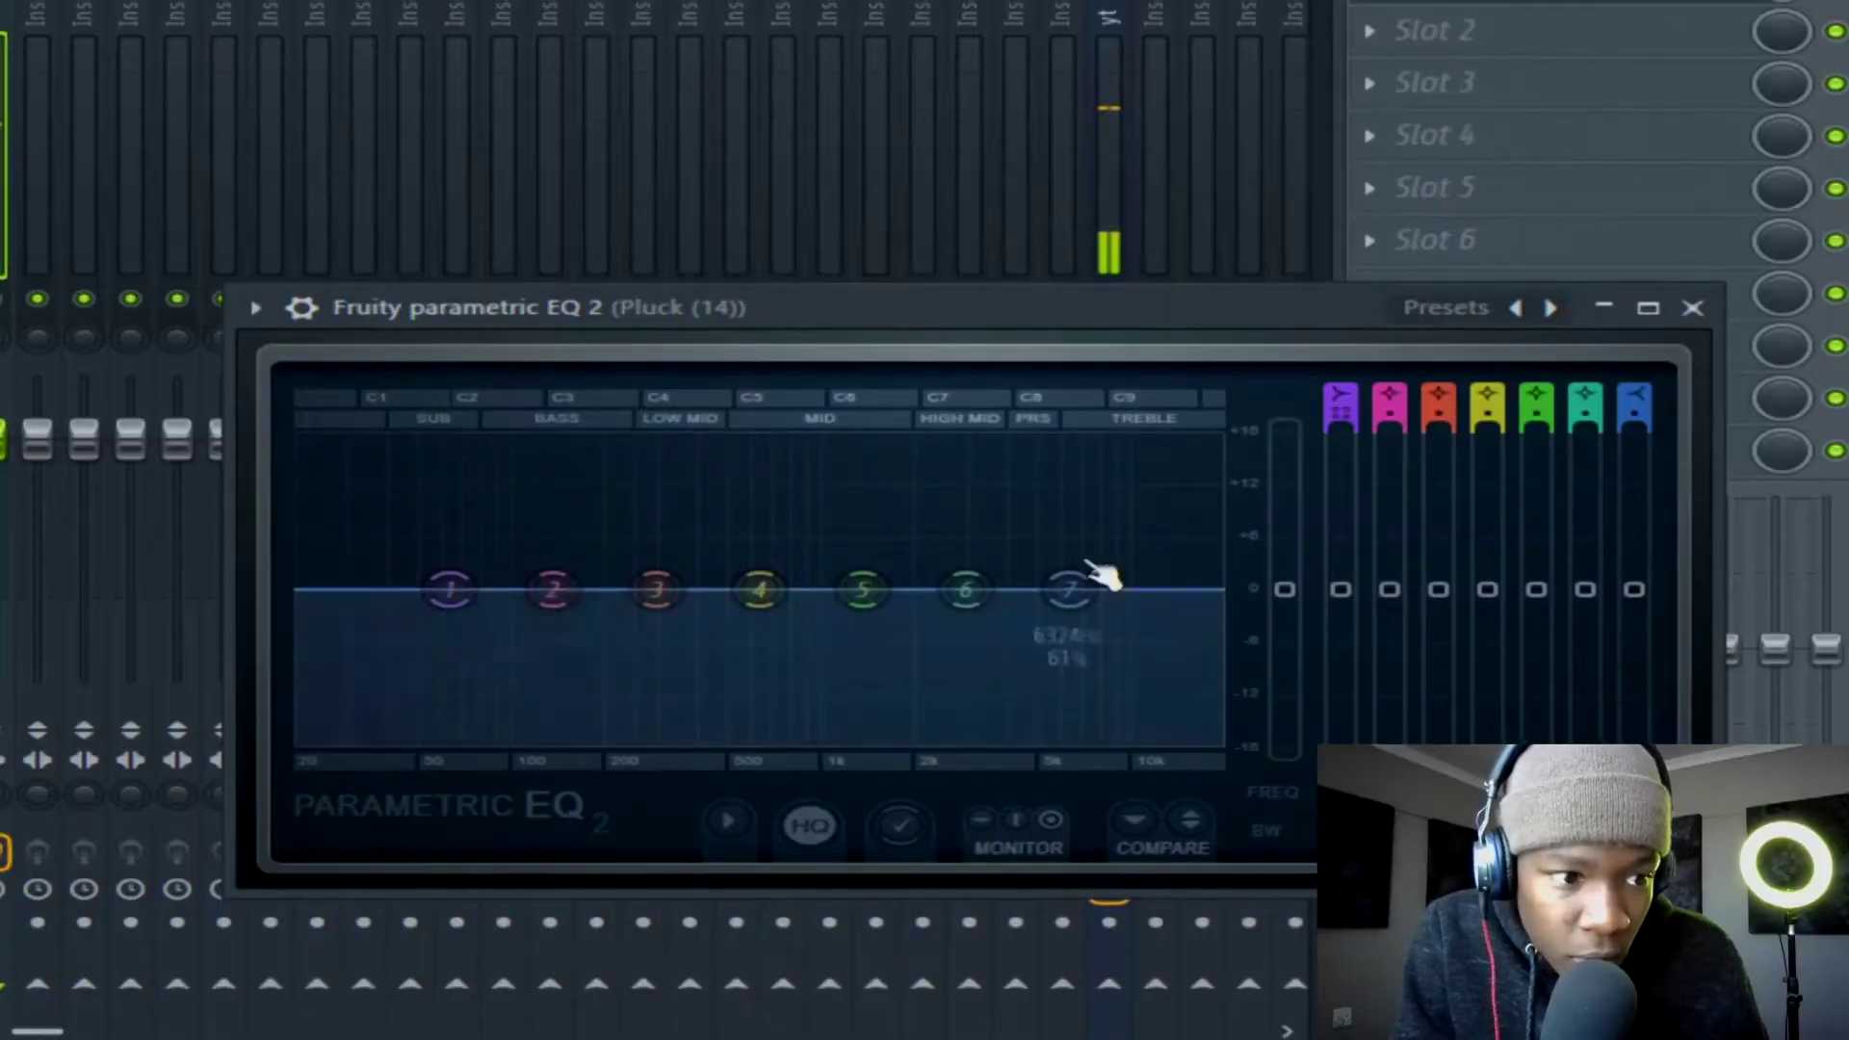
mouse_move(450, 593)
mouse_down()
mouse_move(454, 740)
mouse_move(453, 589)
mouse_up()
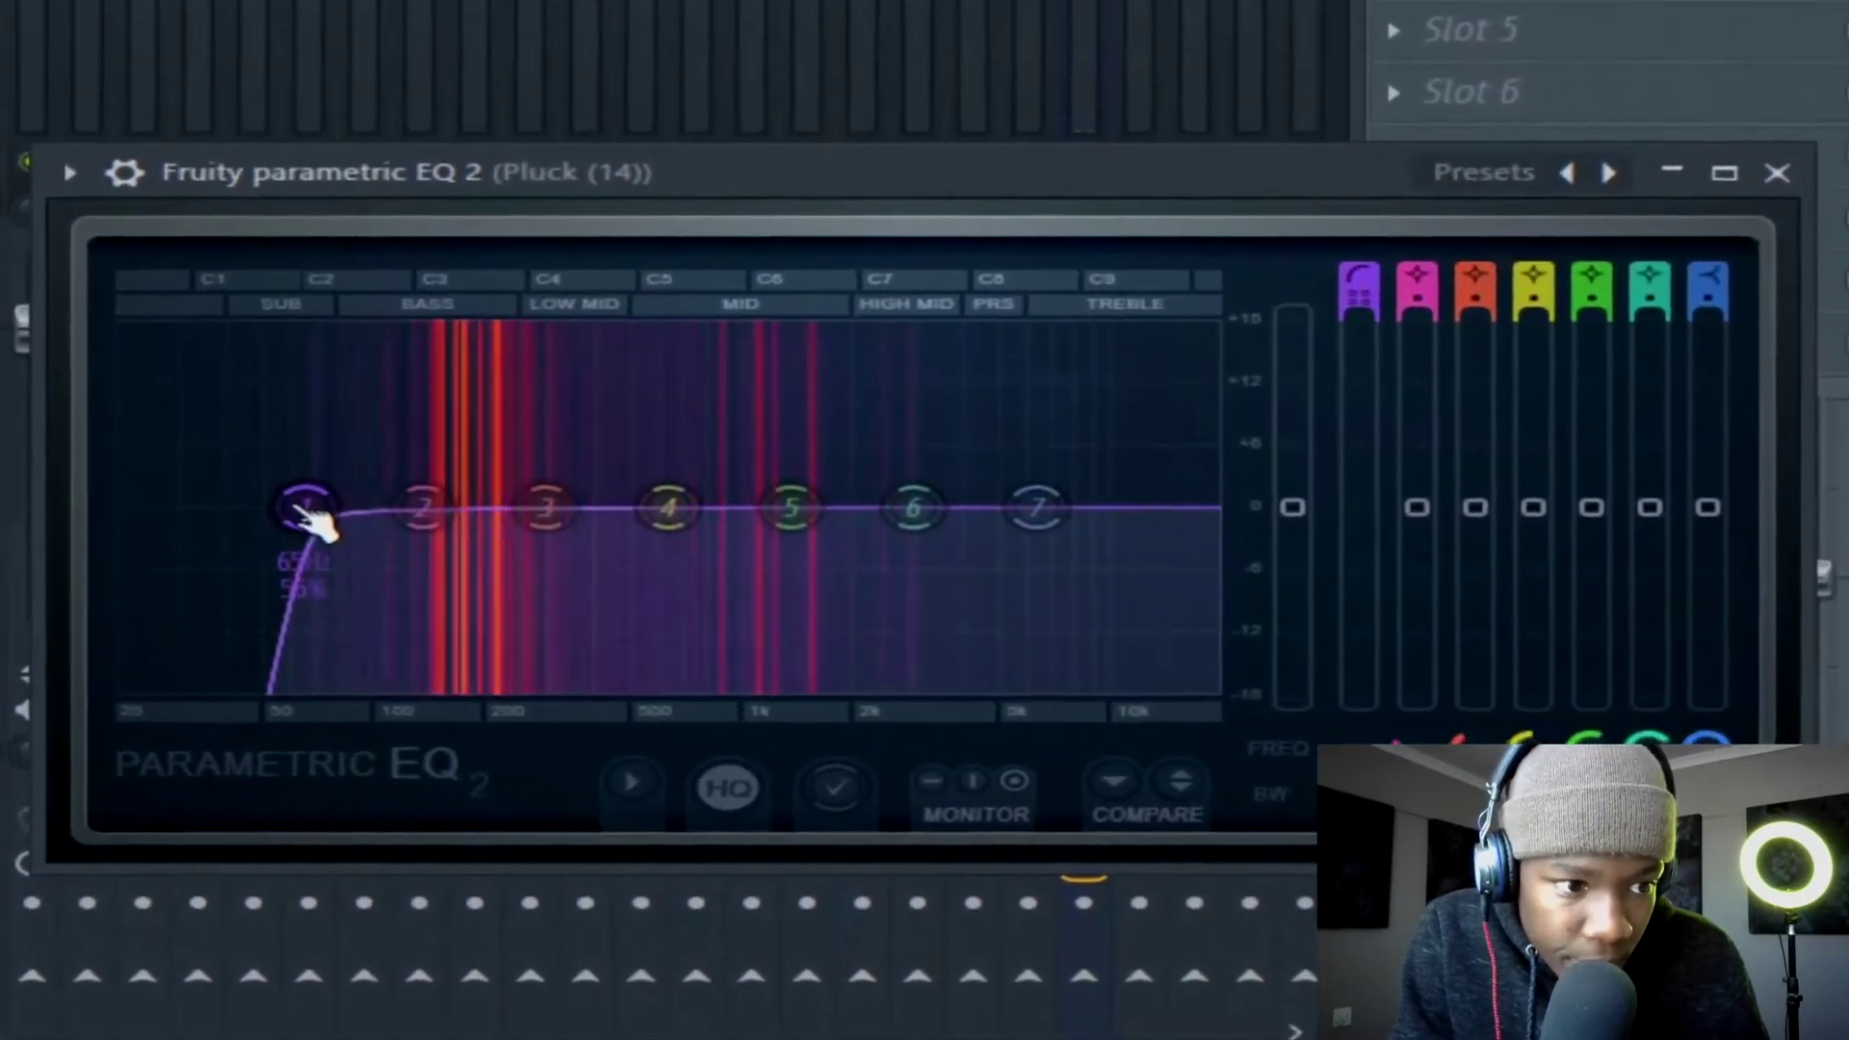
drag(363, 550, 424, 550)
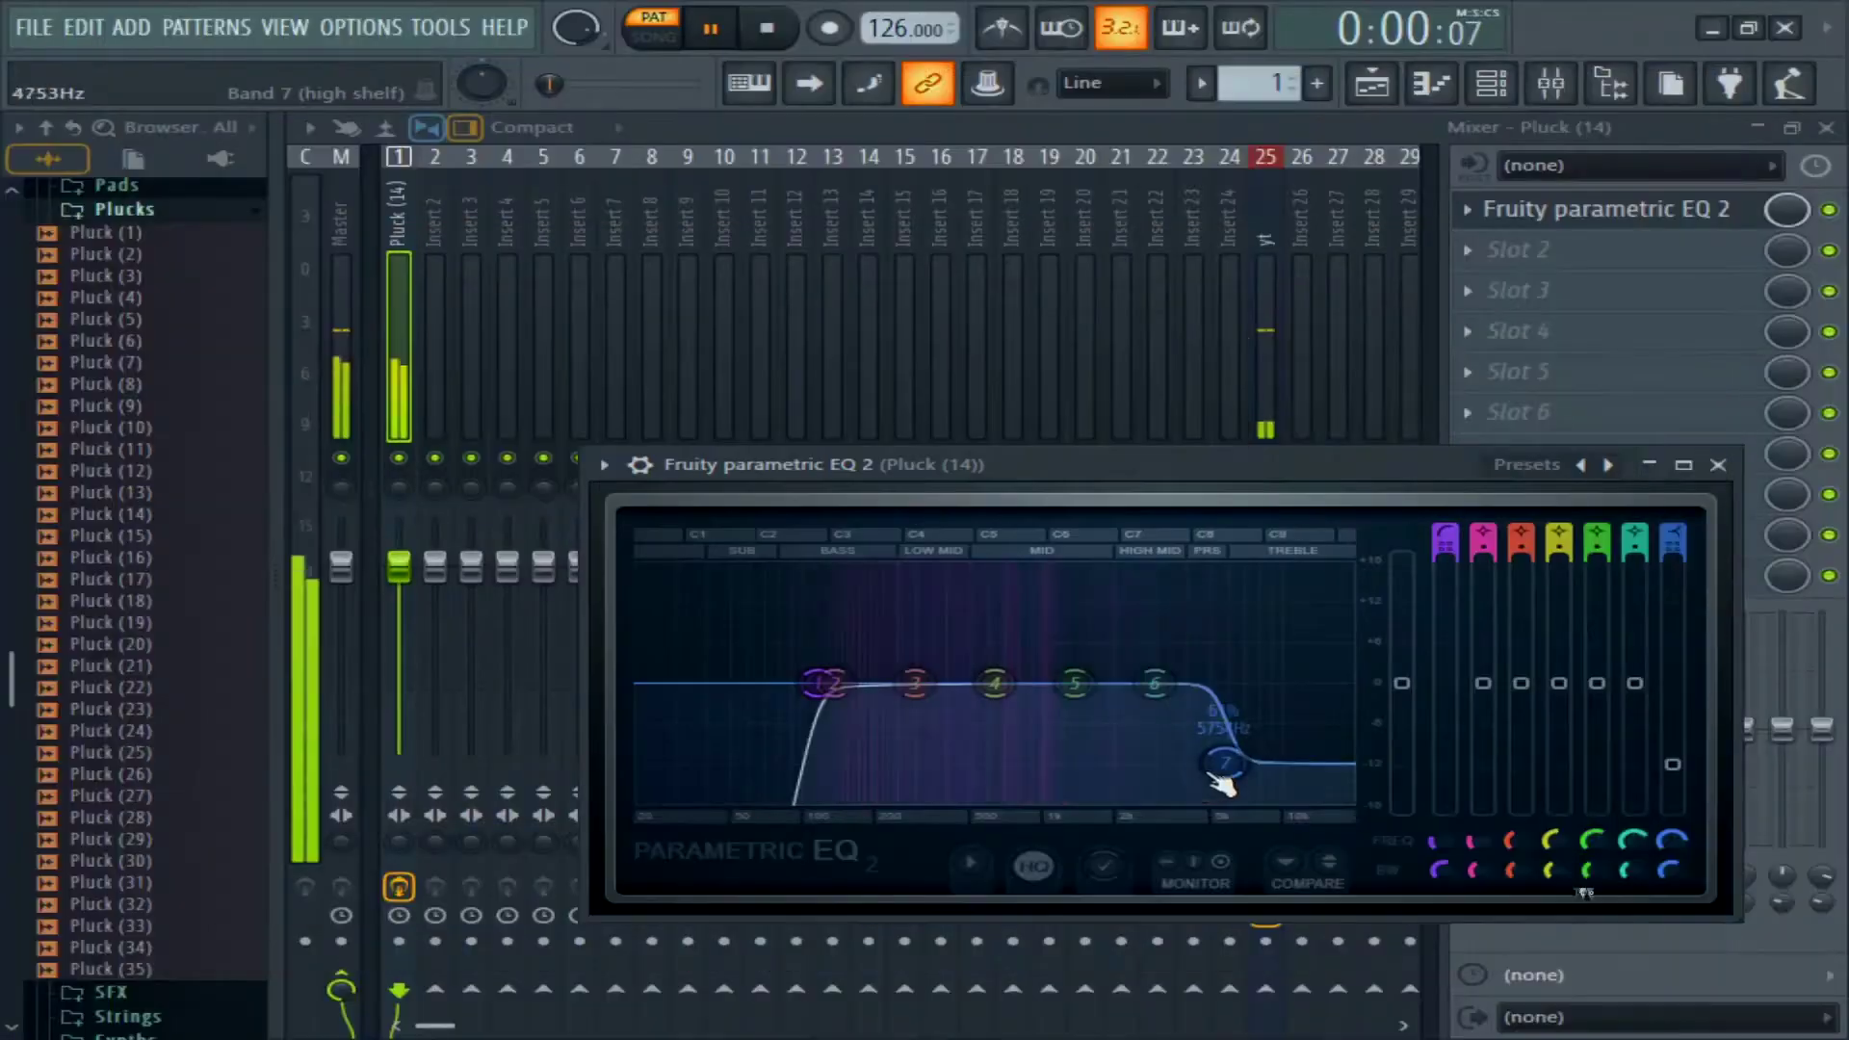
mouse_move(1218, 764)
mouse_down()
mouse_move(1127, 784)
mouse_move(1195, 788)
mouse_up()
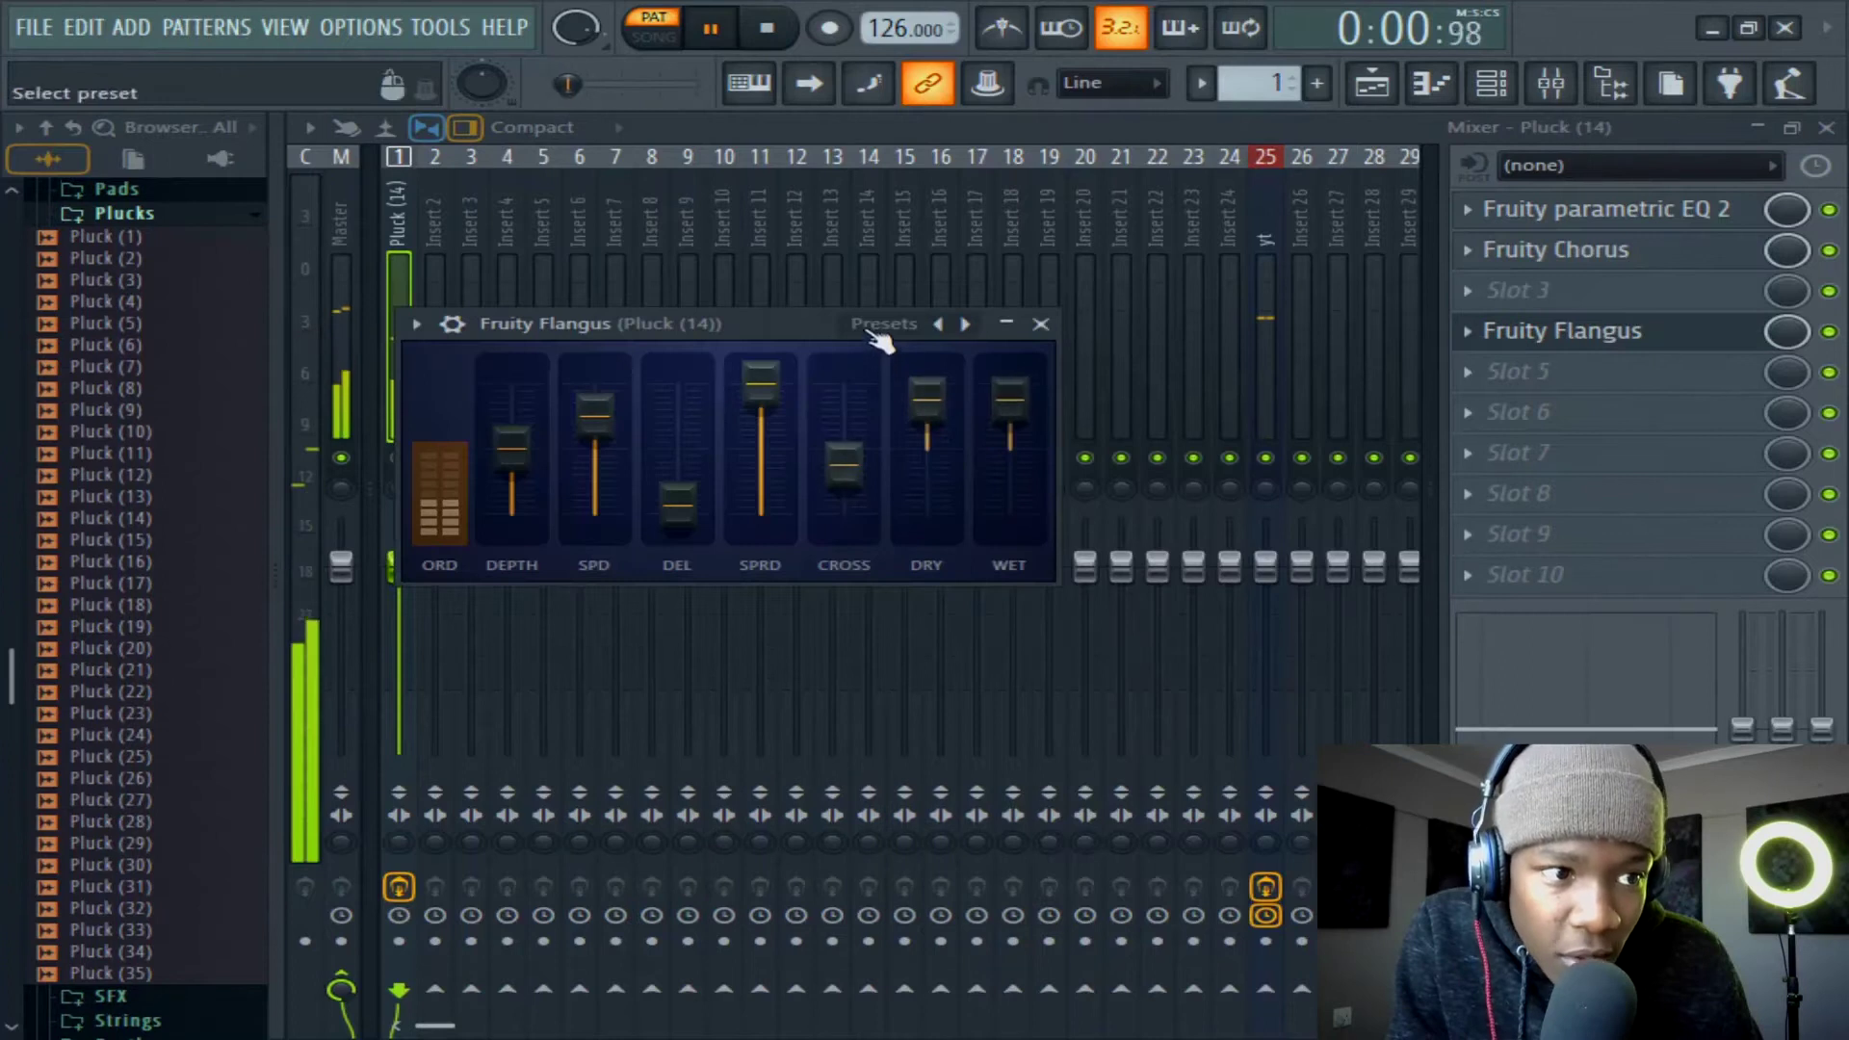
Load the Flanger preset in Fruity Flangus on the pluck's mixer track and close the effect.
drag(674, 323, 1006, 337)
click(1209, 337)
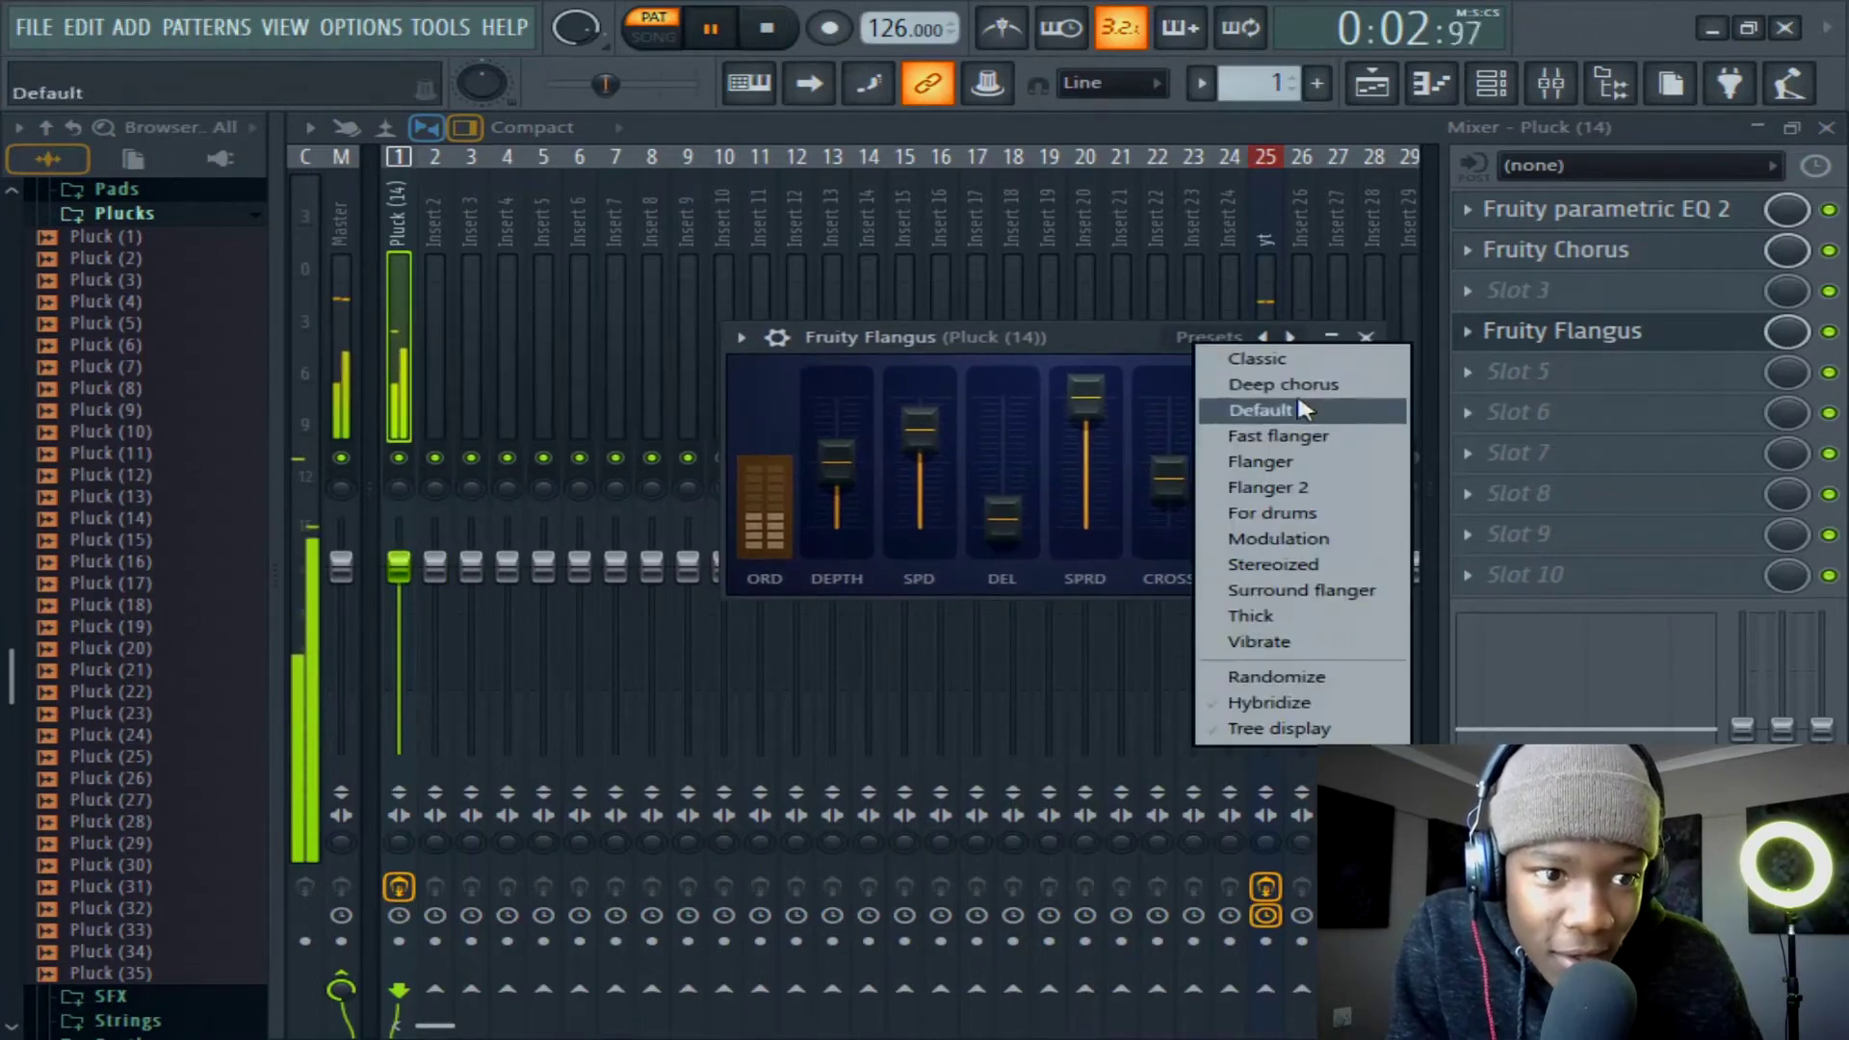
click(1282, 471)
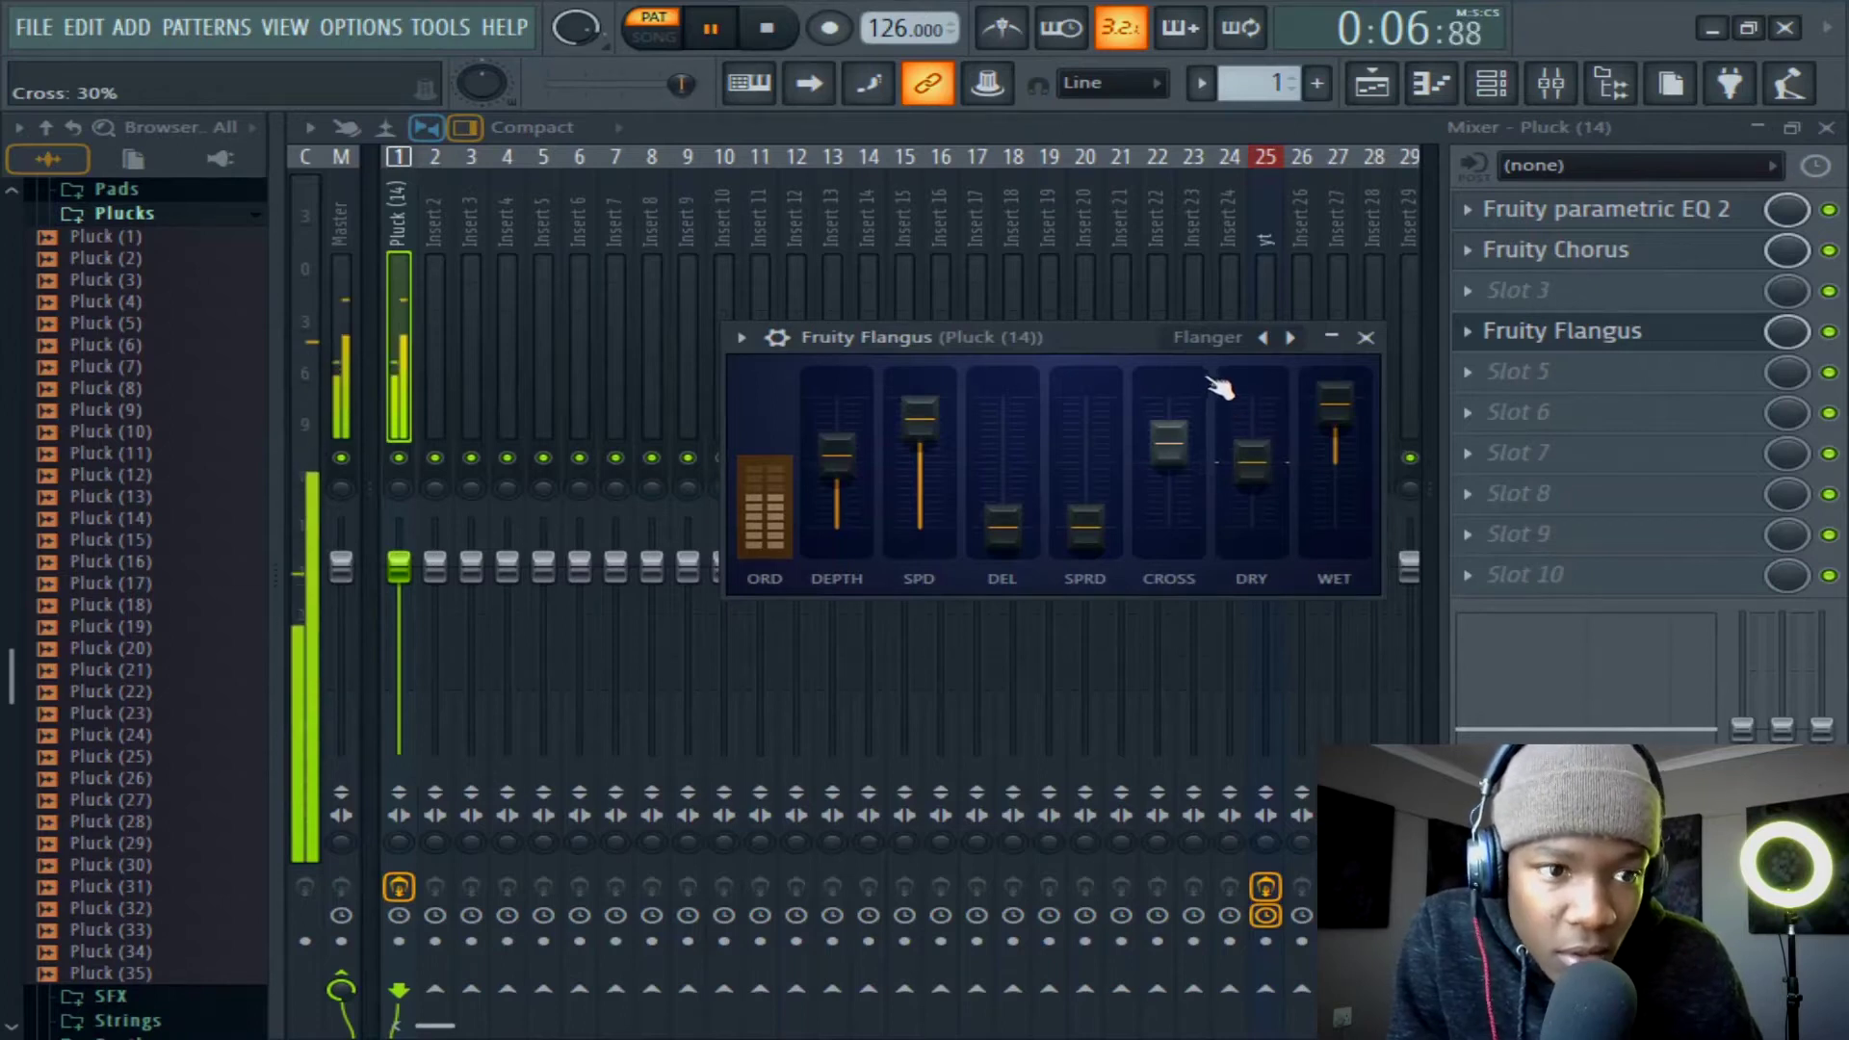
click(1365, 337)
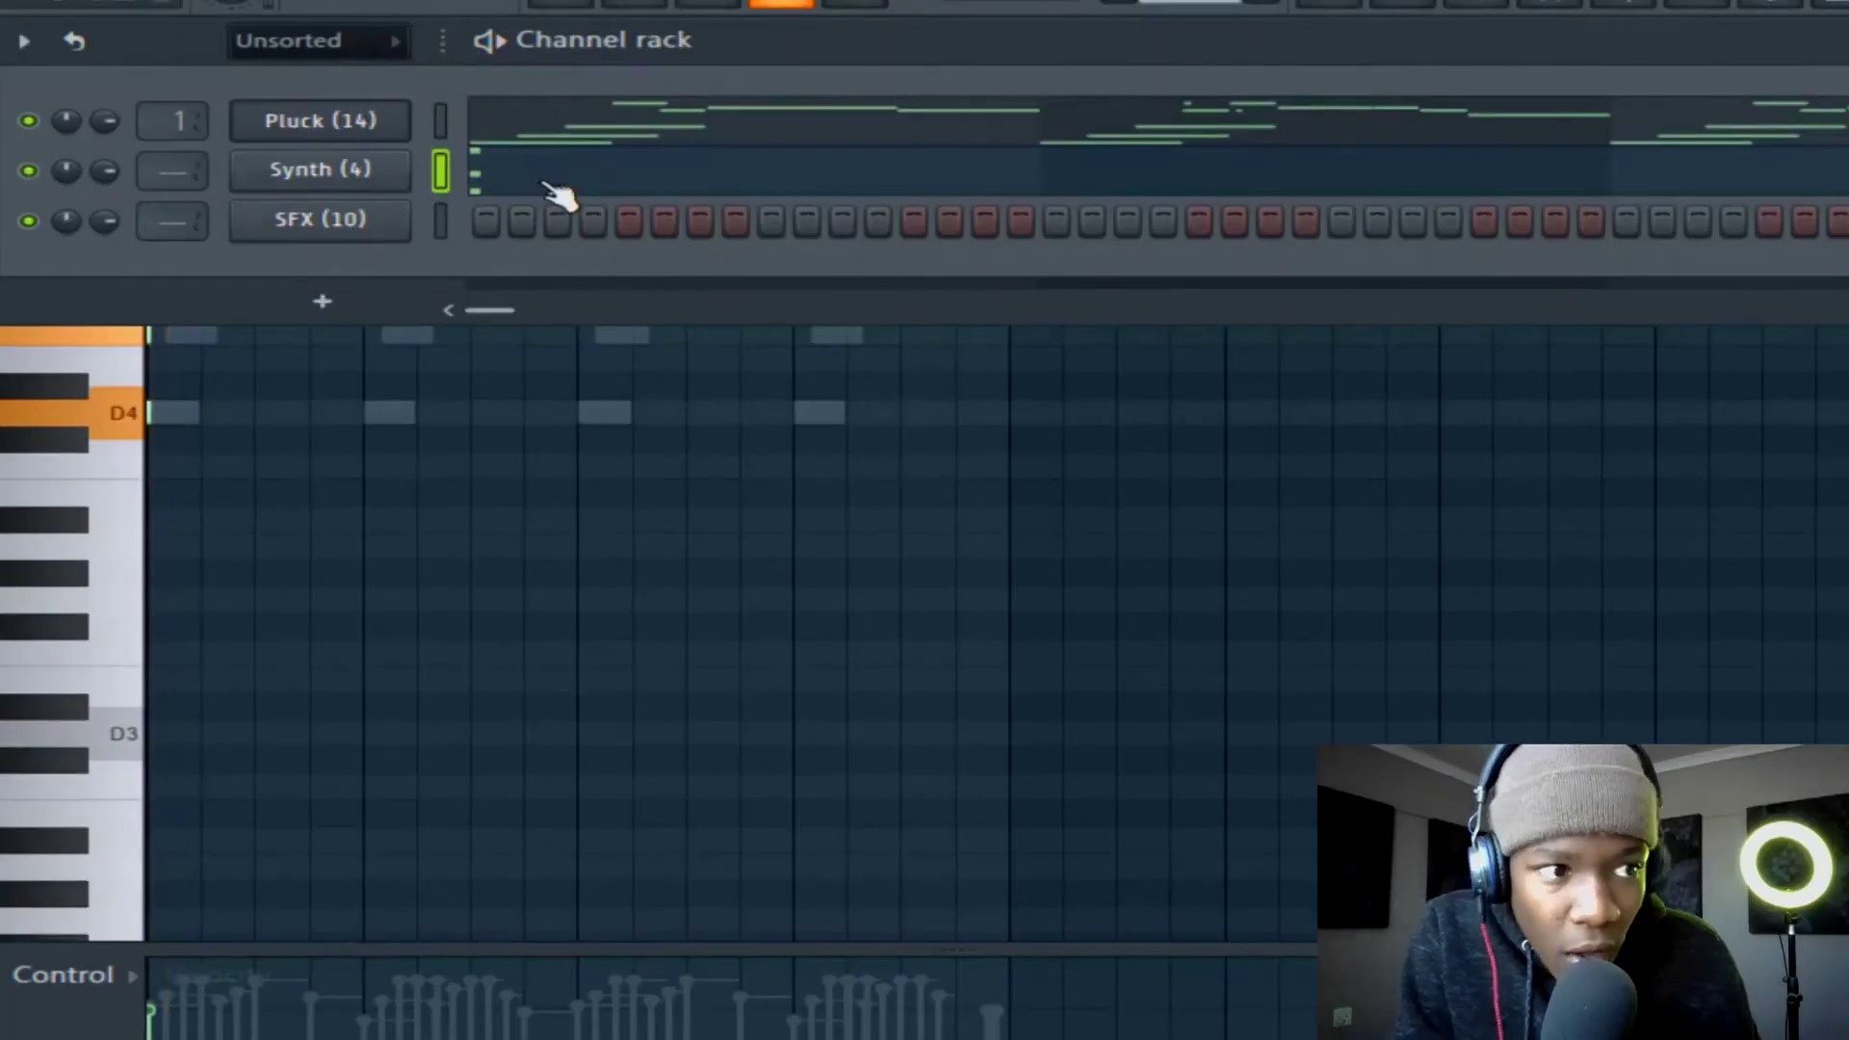
Raise the short Synth (4) chord to a higher register and repeat it at the start of bars 2, 3 and 4.
click(492, 181)
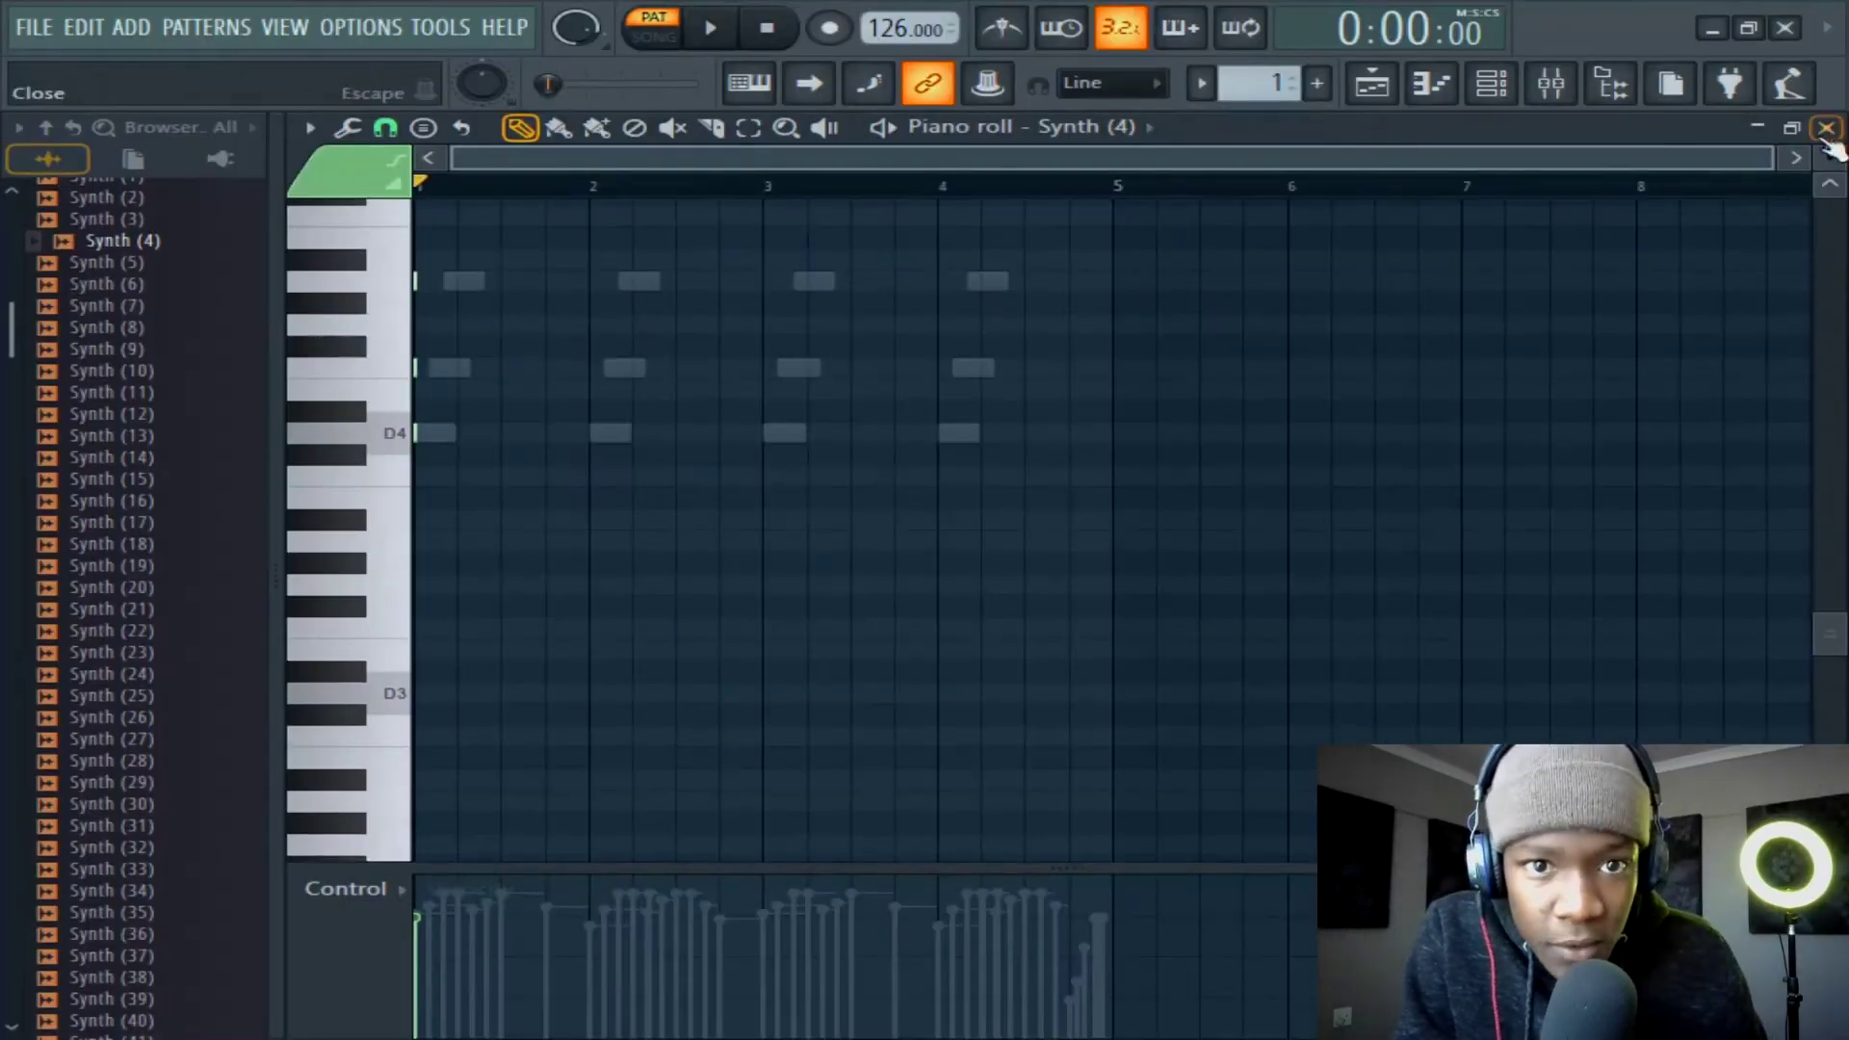
click(1826, 127)
click(569, 241)
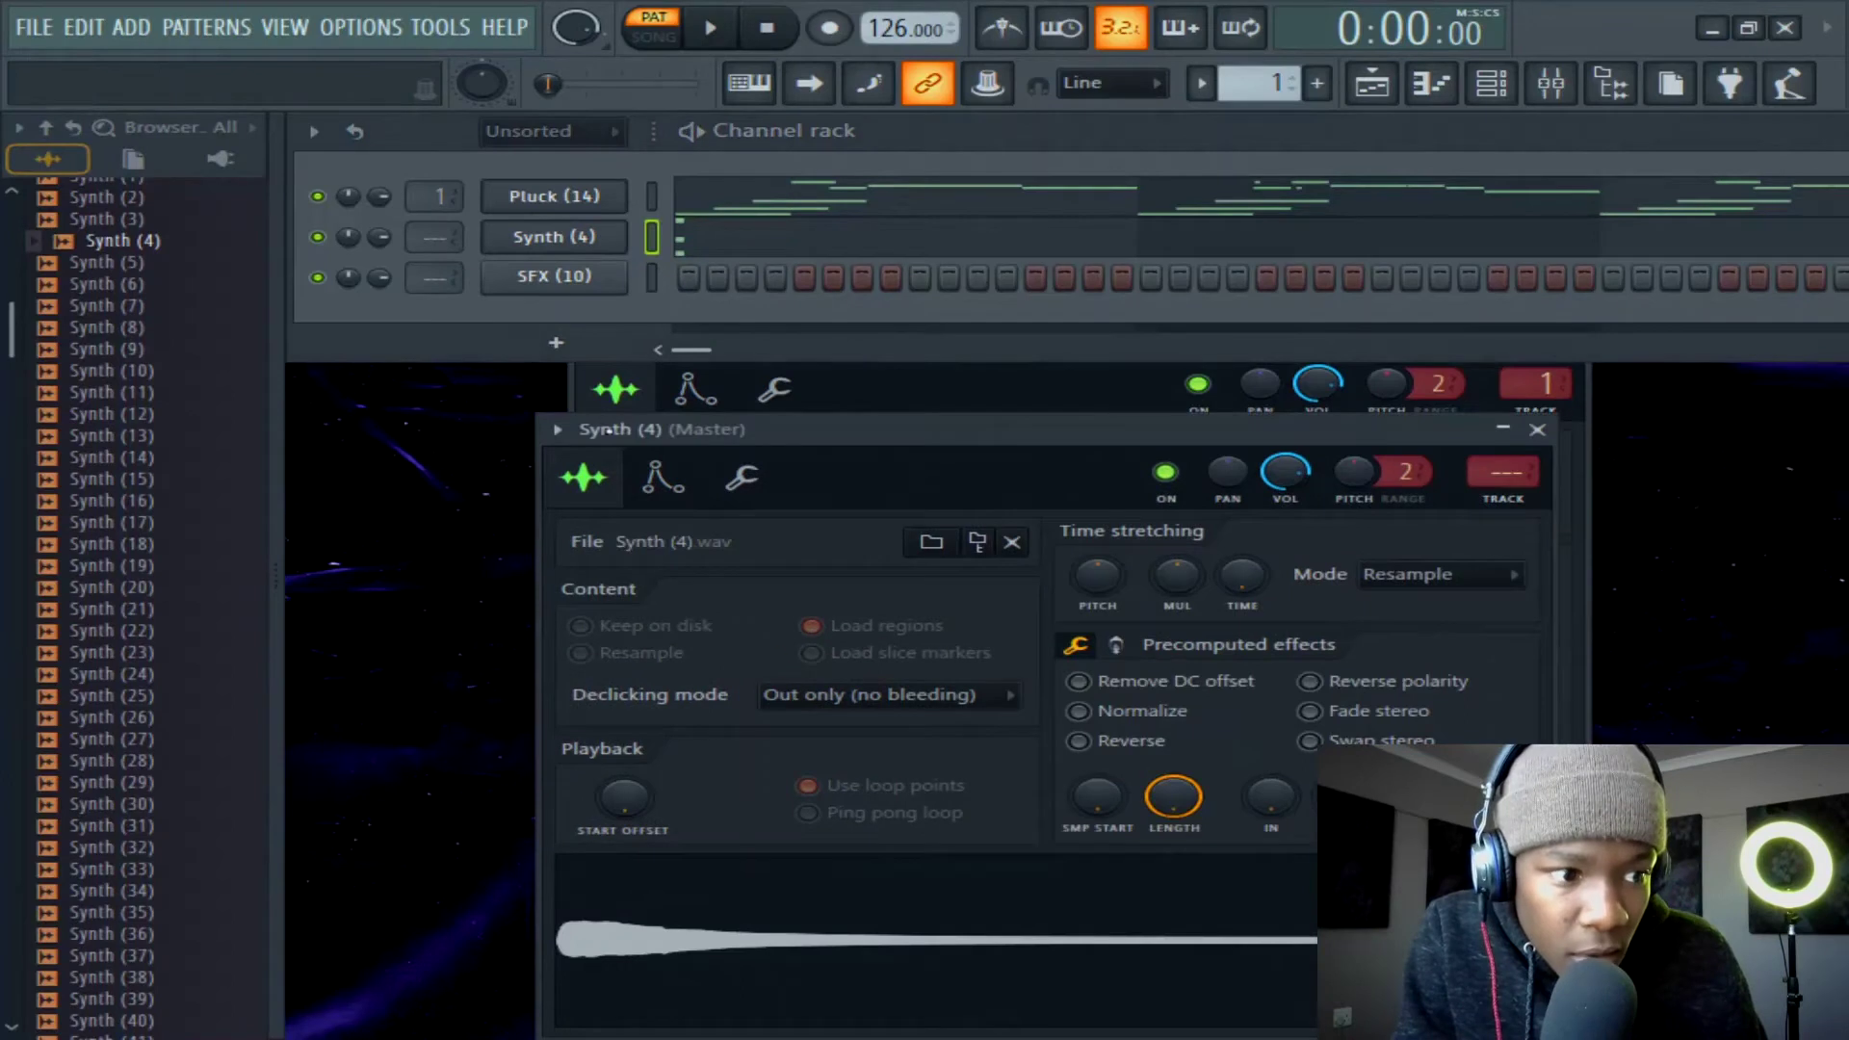
click(711, 250)
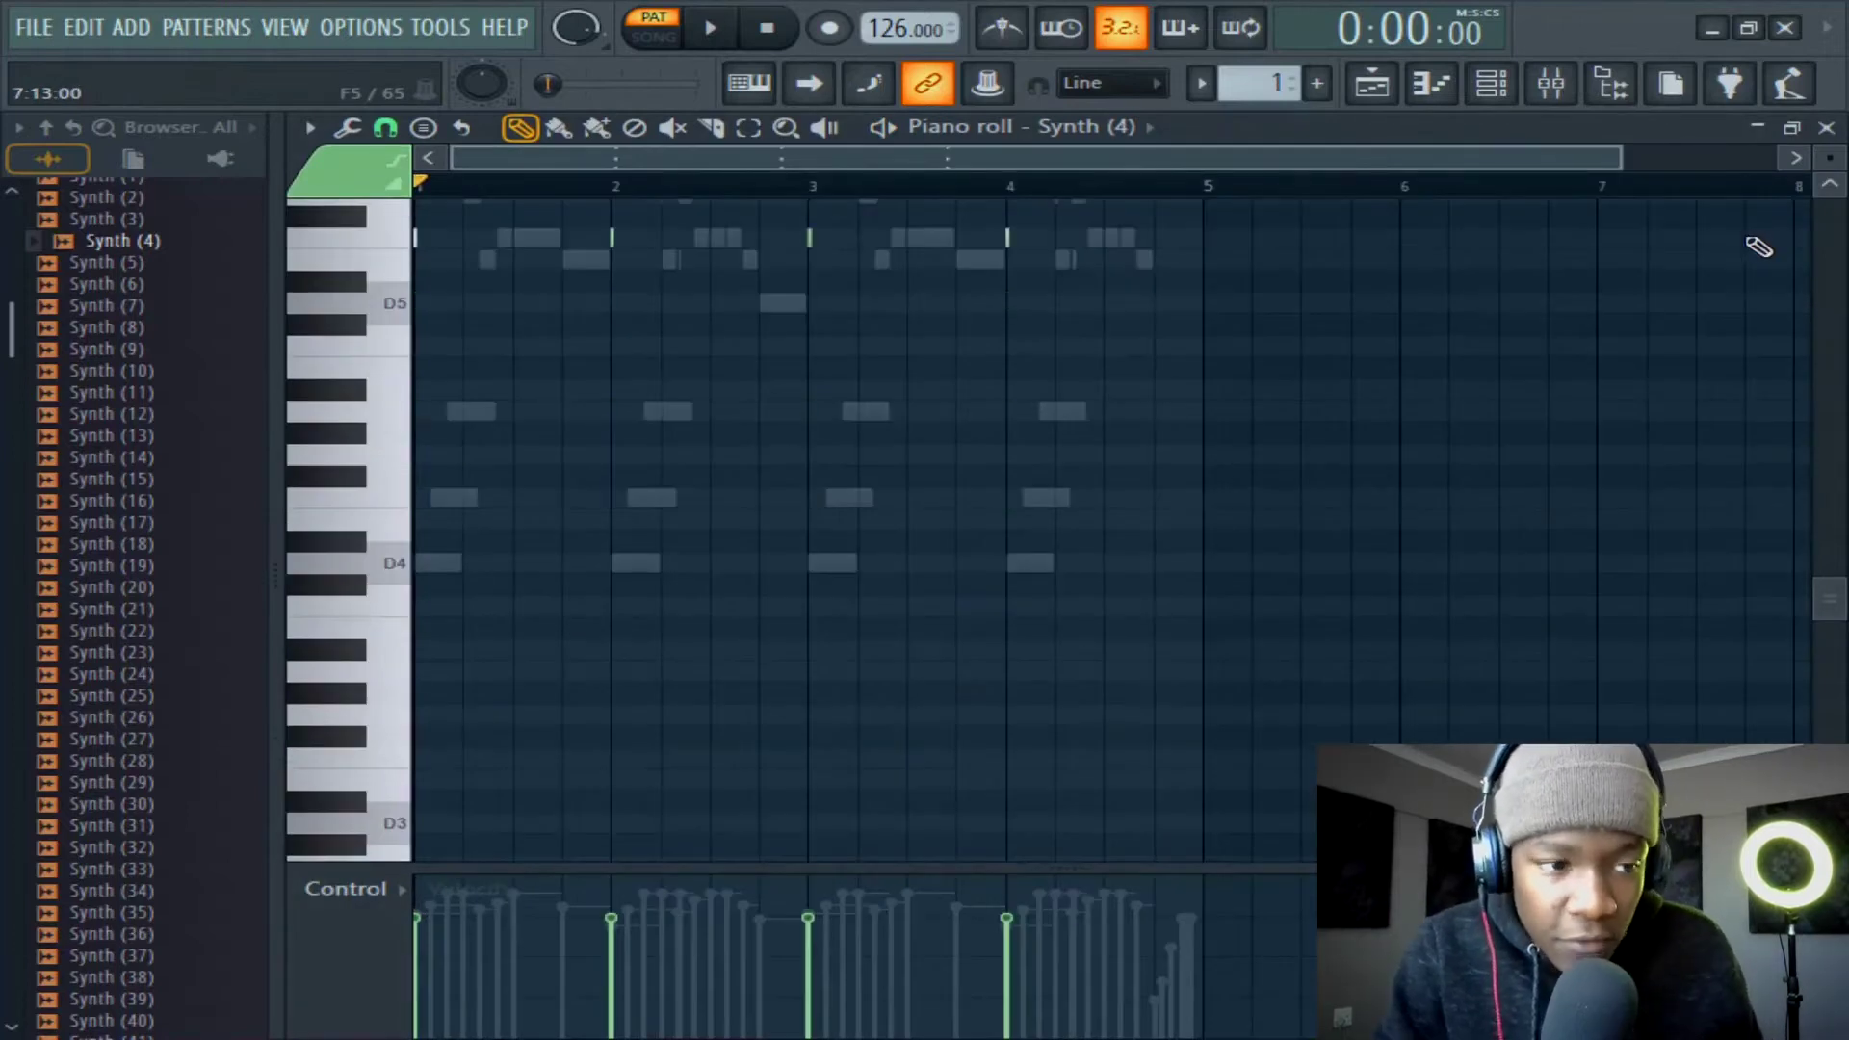
key(space)
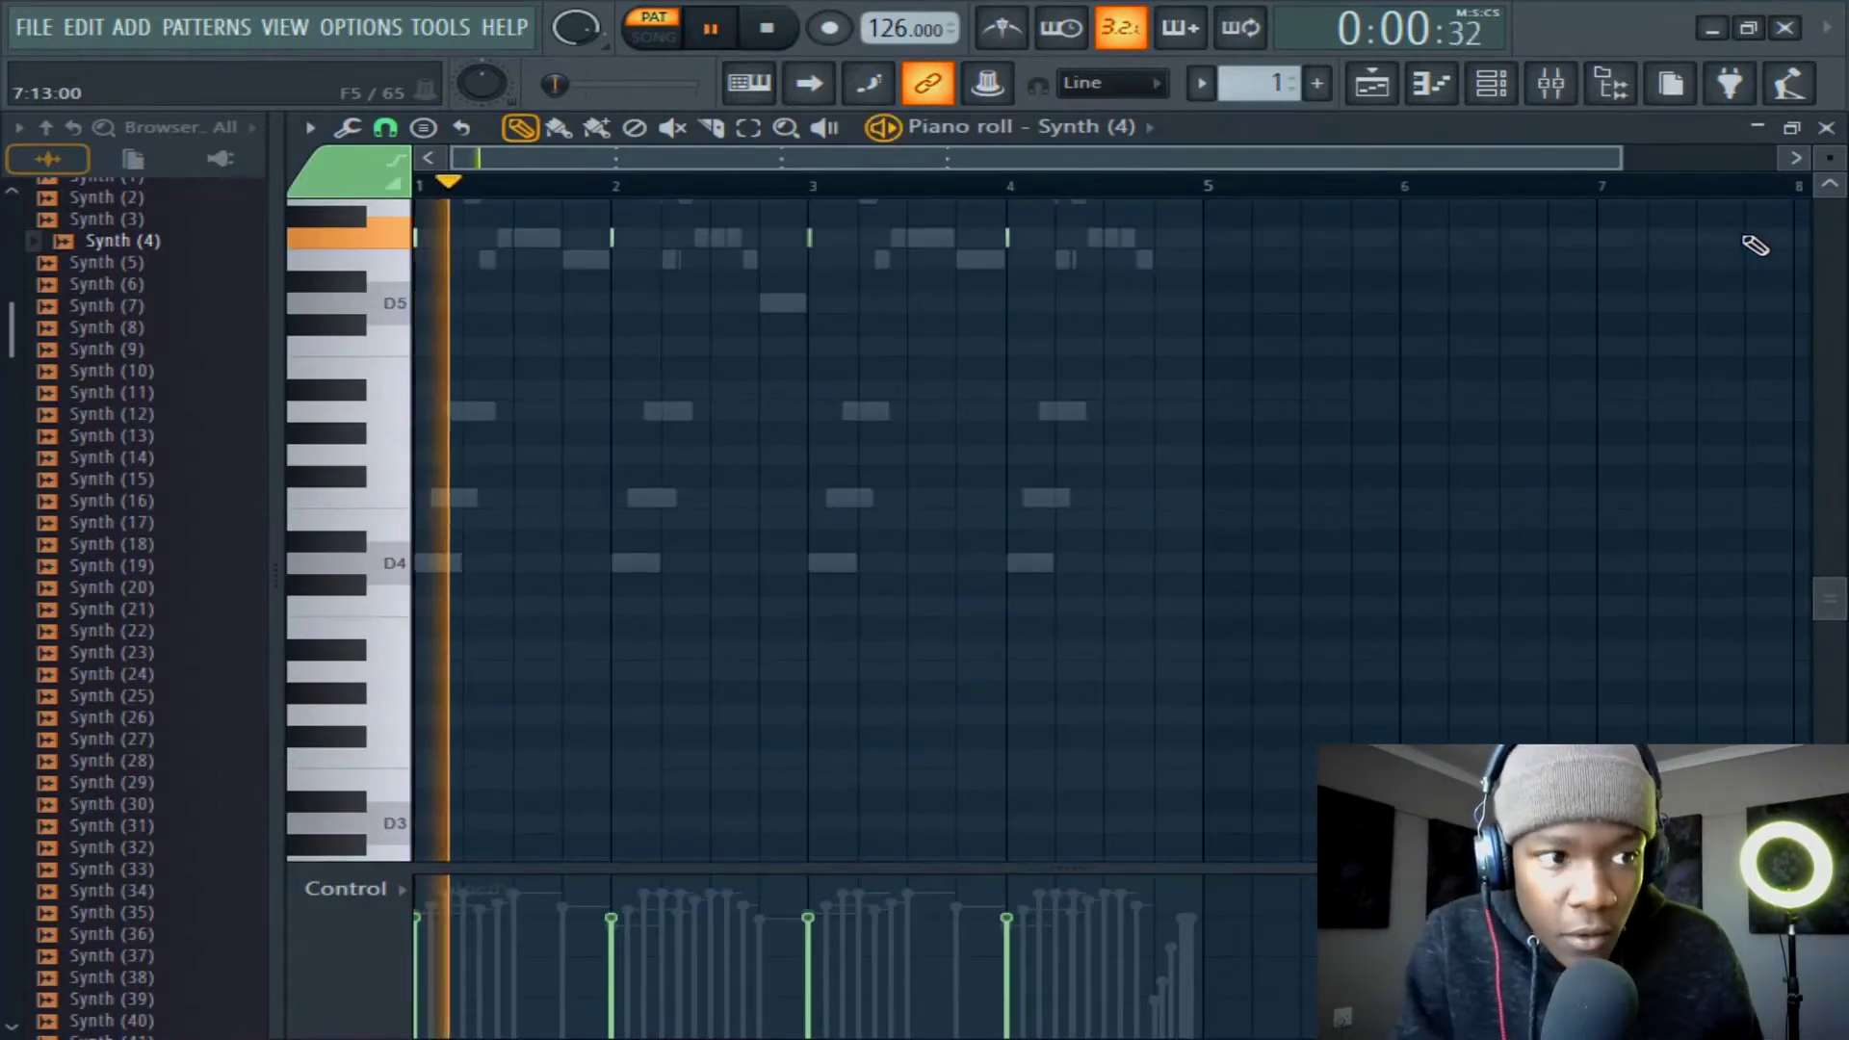
scroll(1089, 617, up, 2)
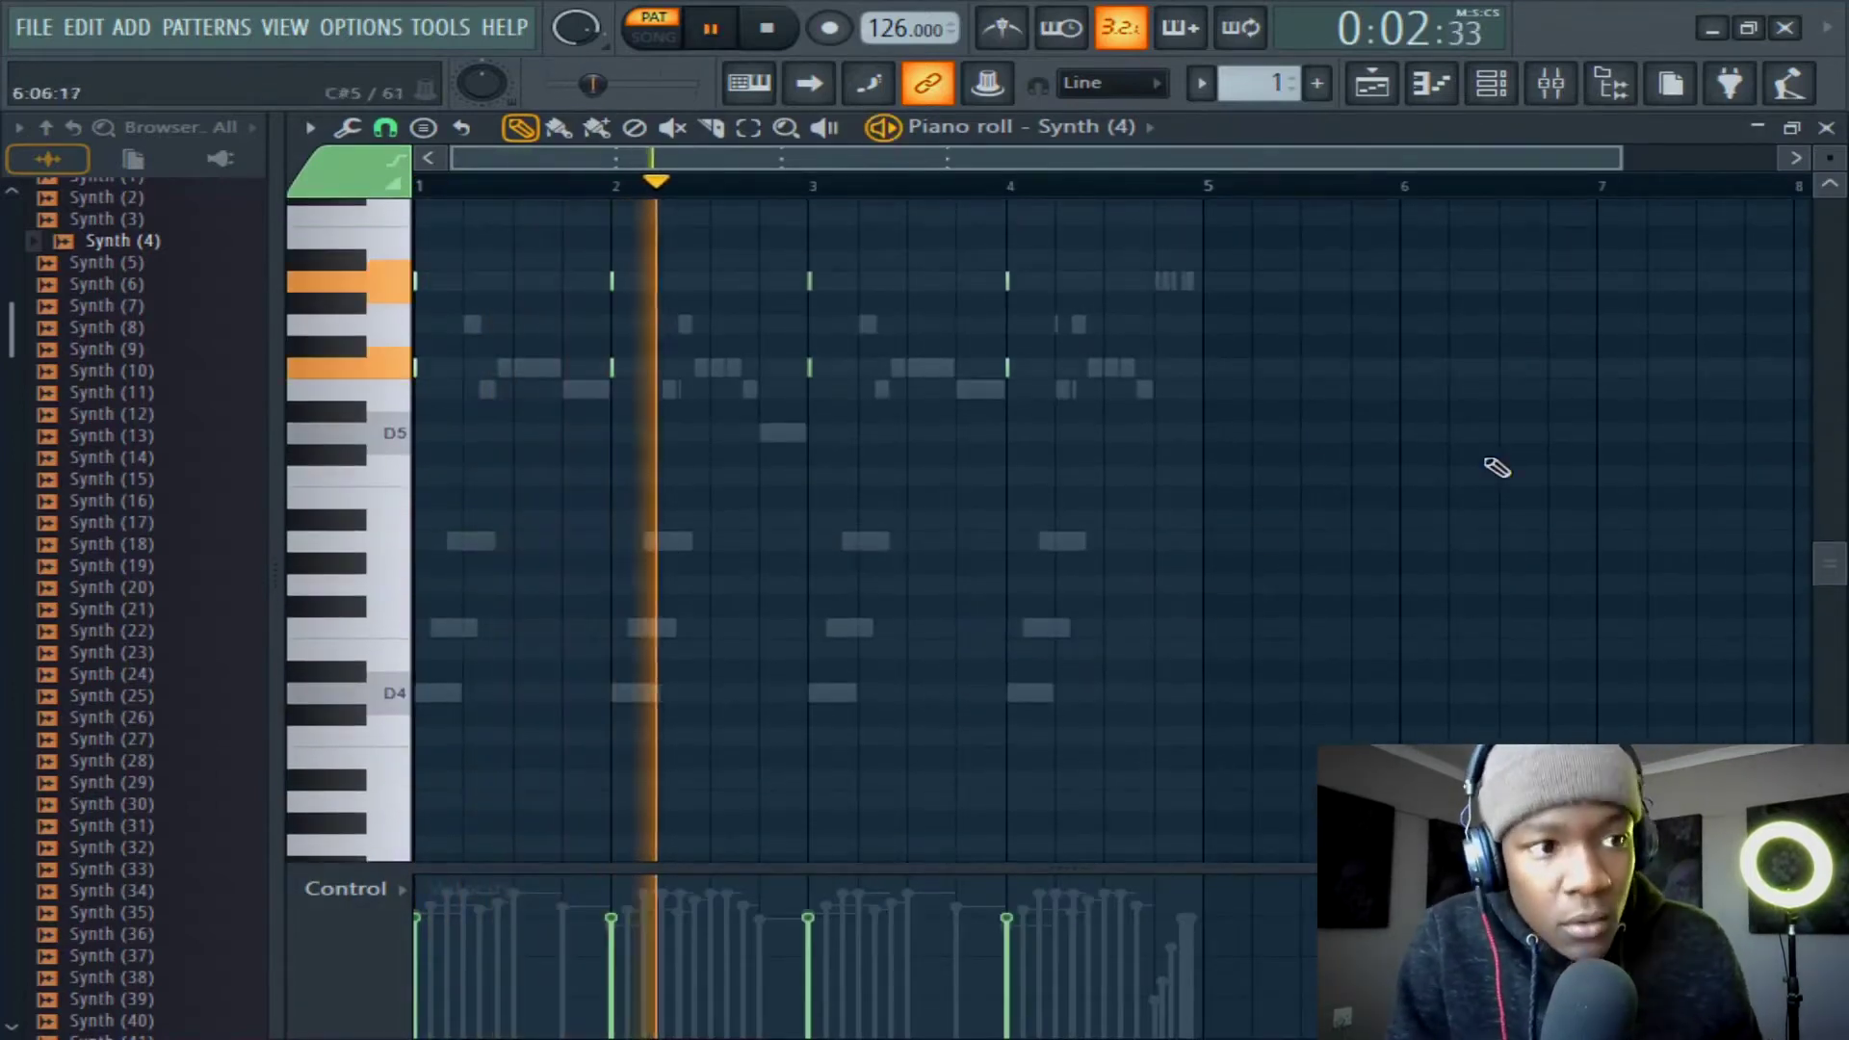
Review the Synth (4) effects chain on mixer track 2 and its parametric EQ curve during playback.
key(F7)
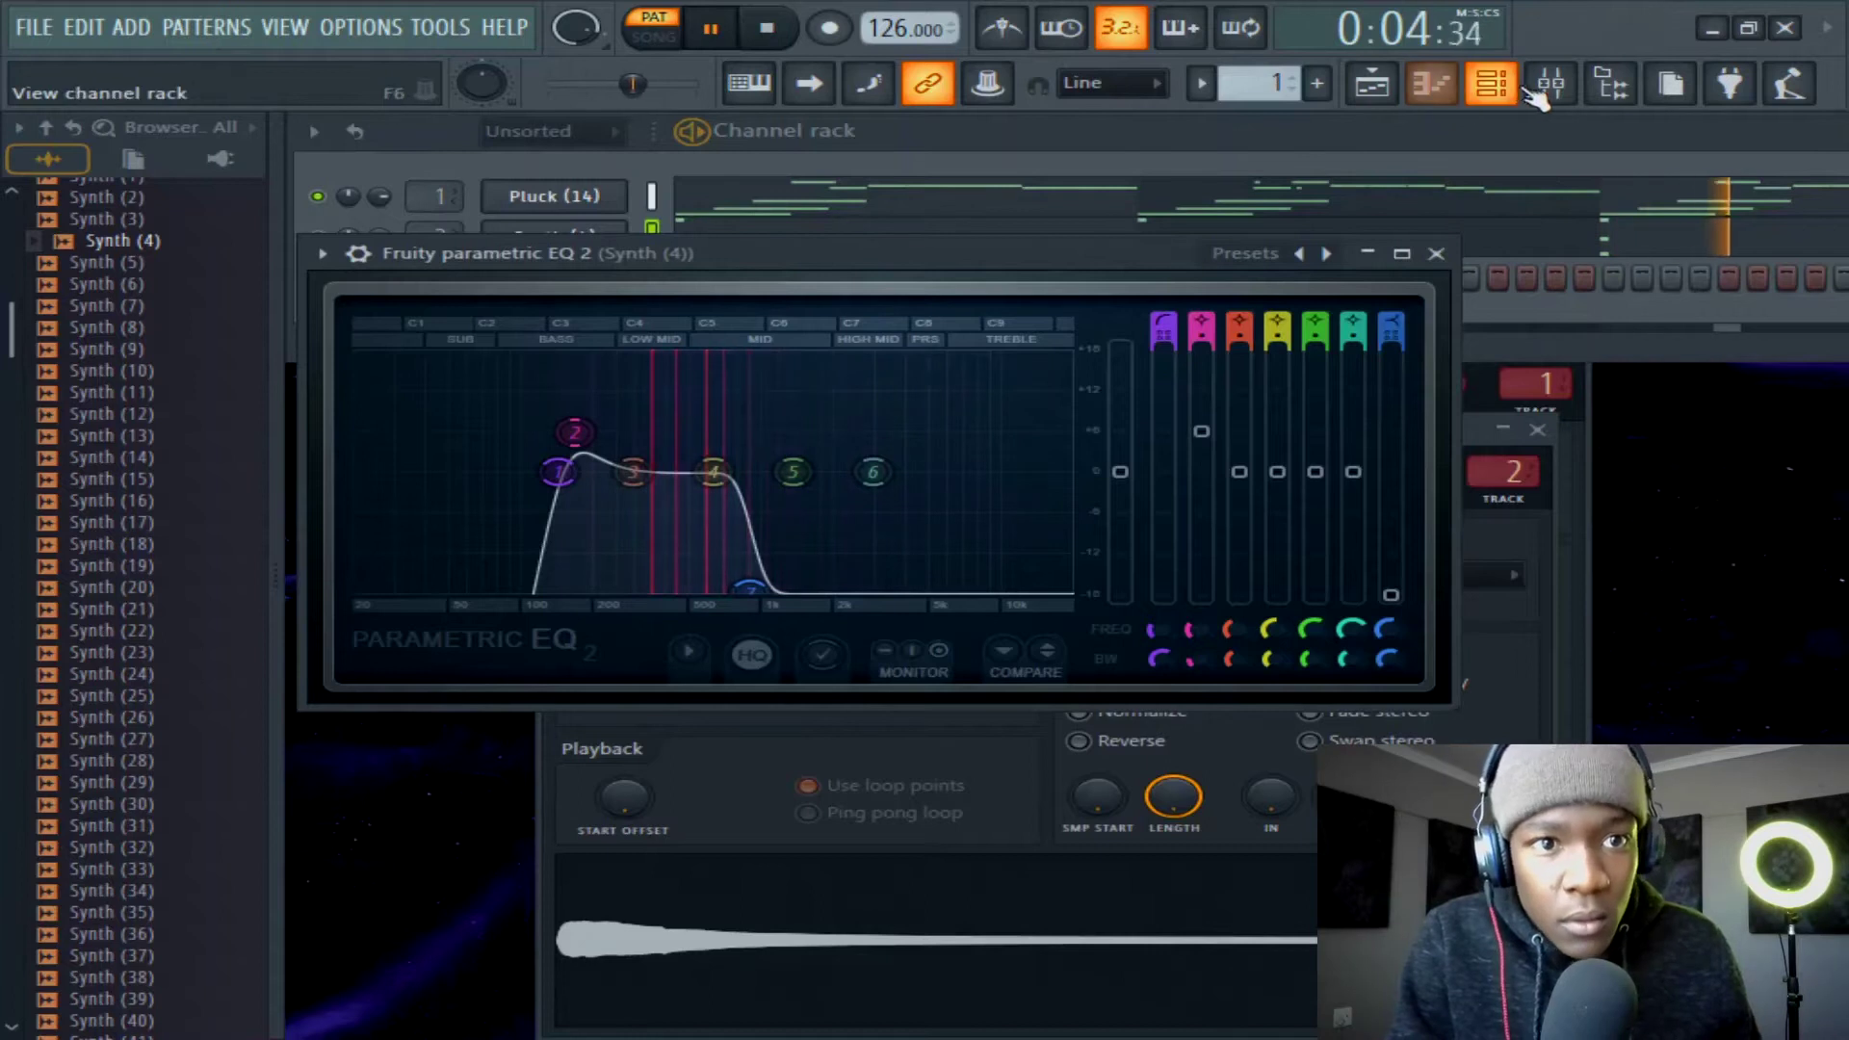
click(1550, 82)
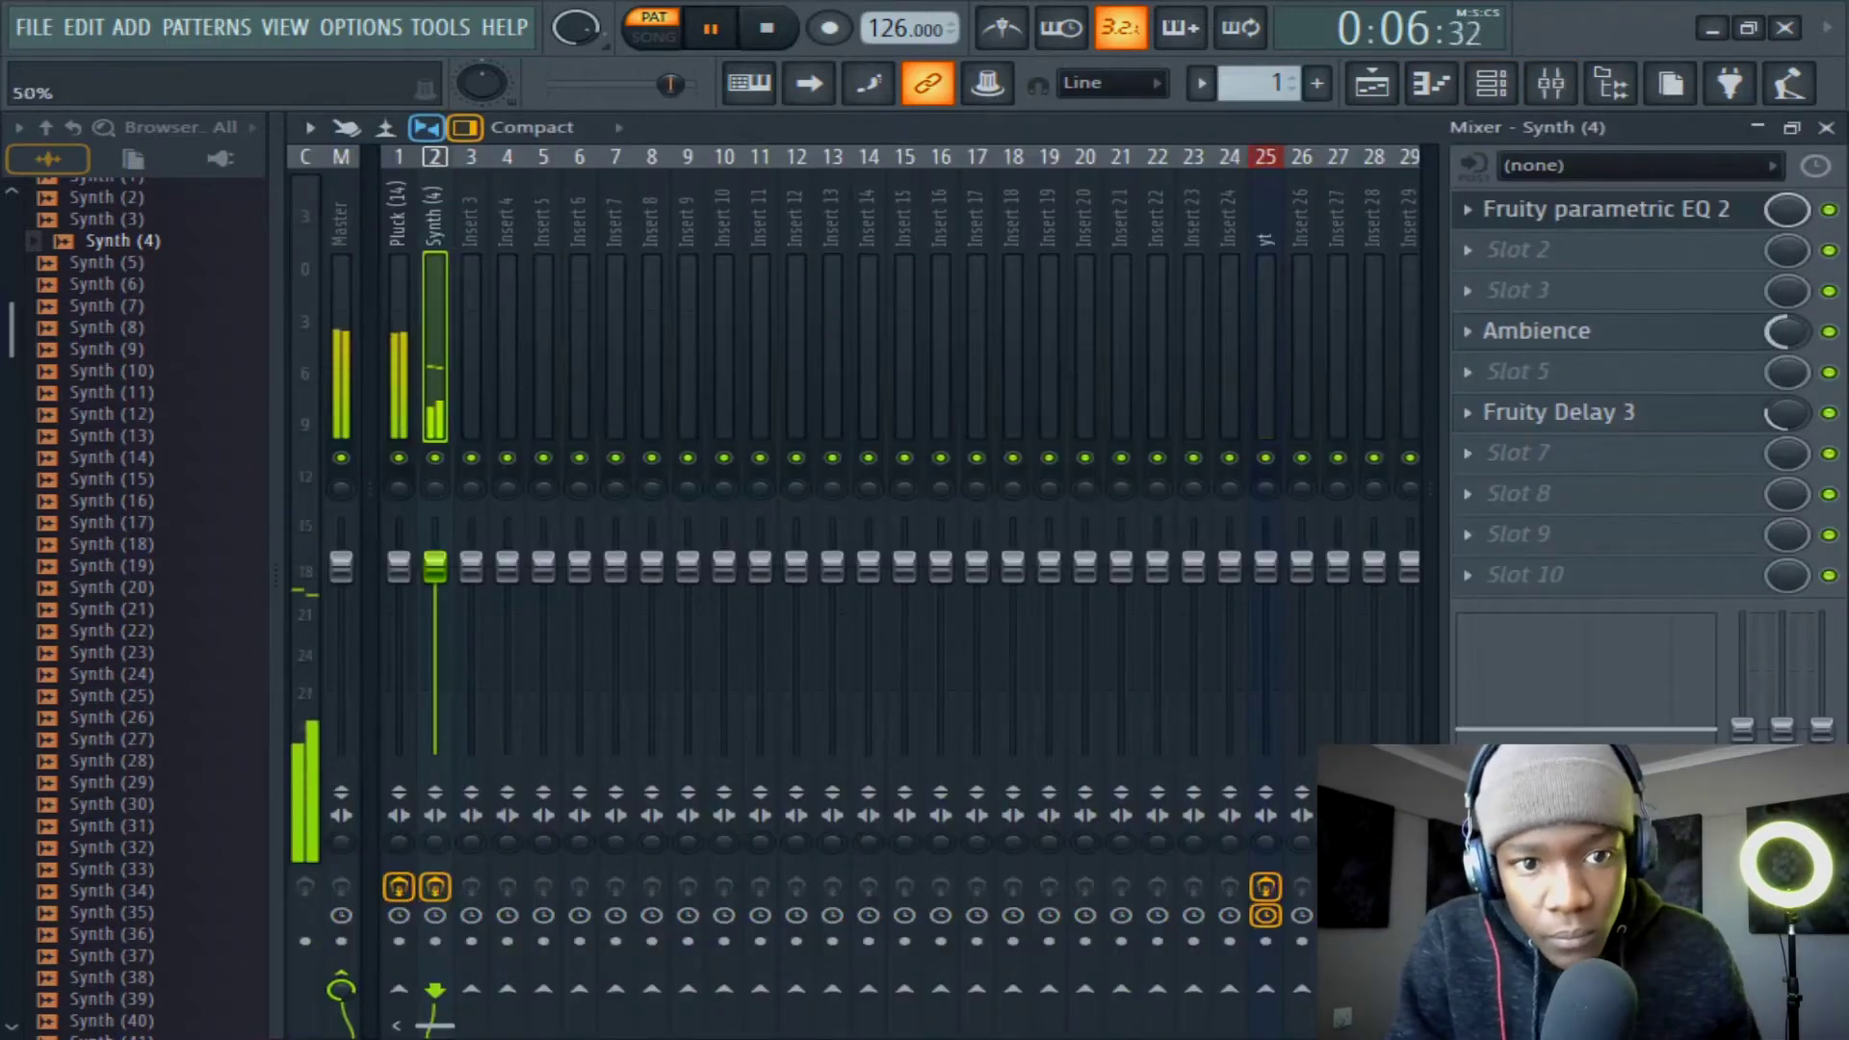
click(1827, 129)
drag(1134, 246, 1148, 376)
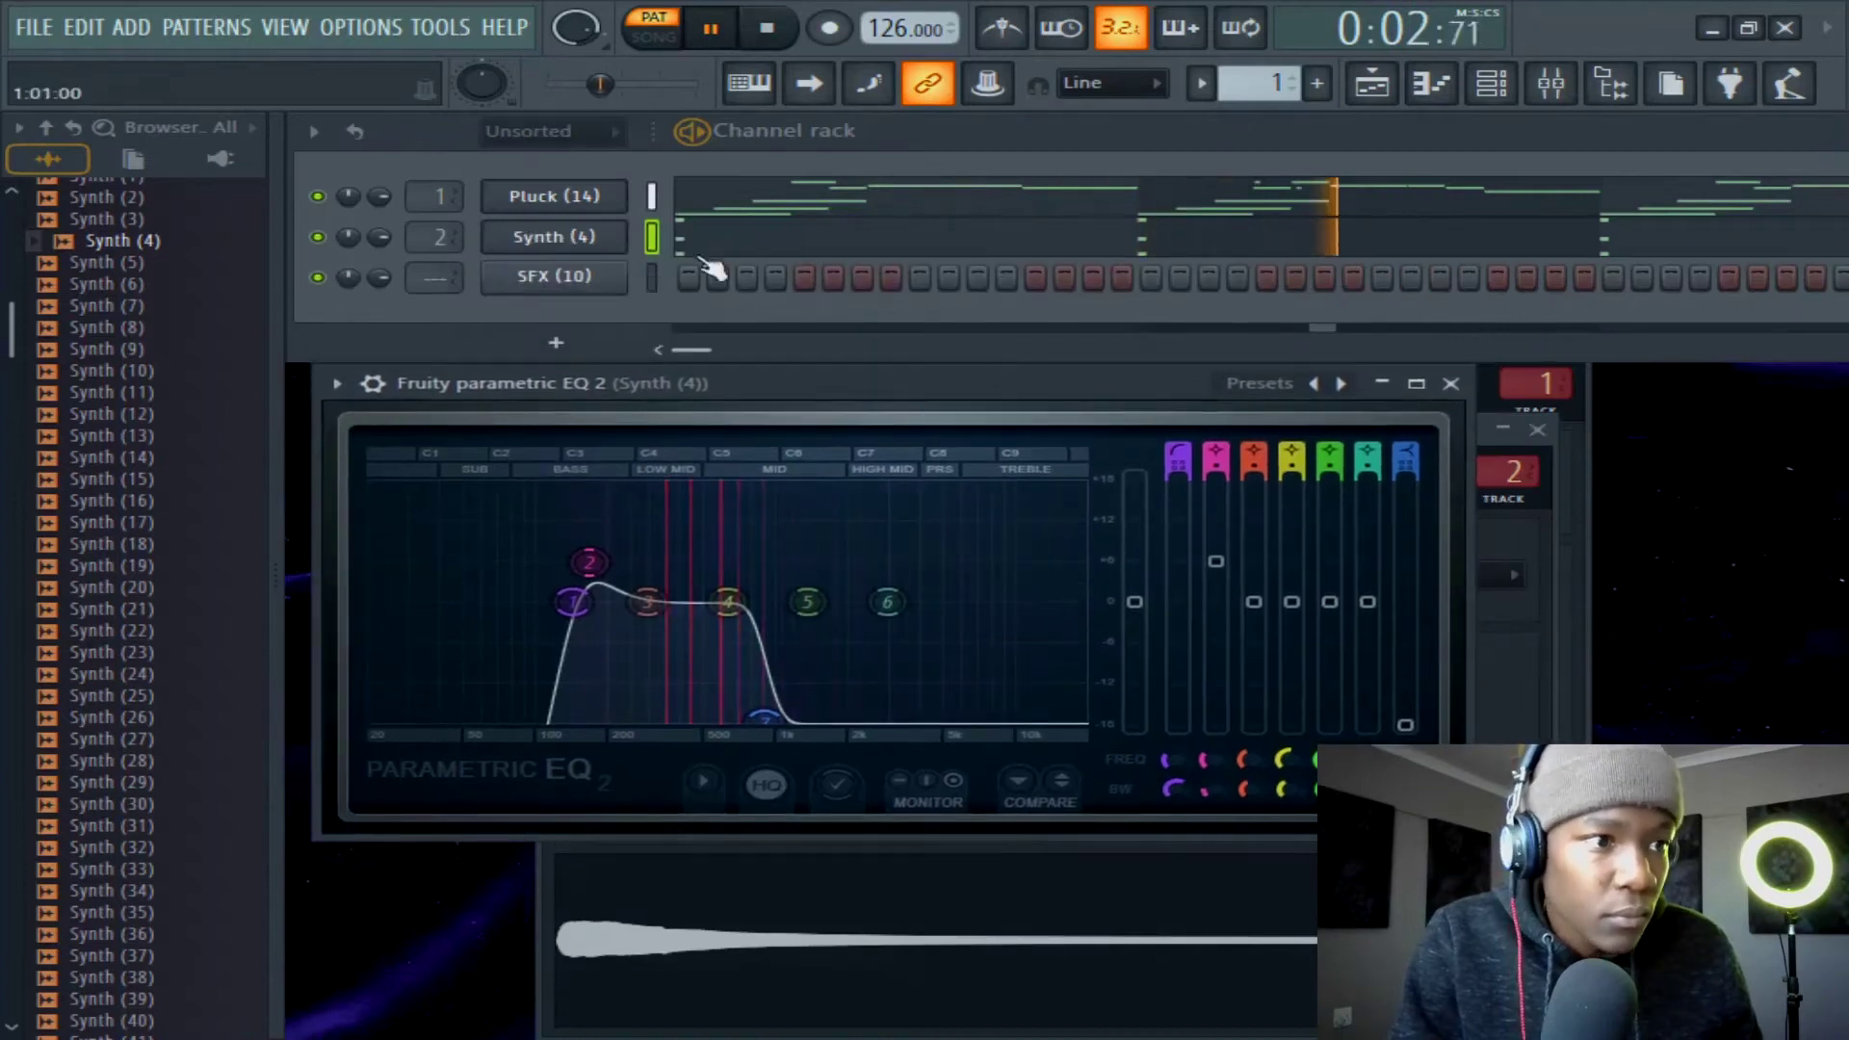
Place the SFX (10) sample on the second playlist track under Pattern 1 and play the arrangement in song mode.
click(589, 245)
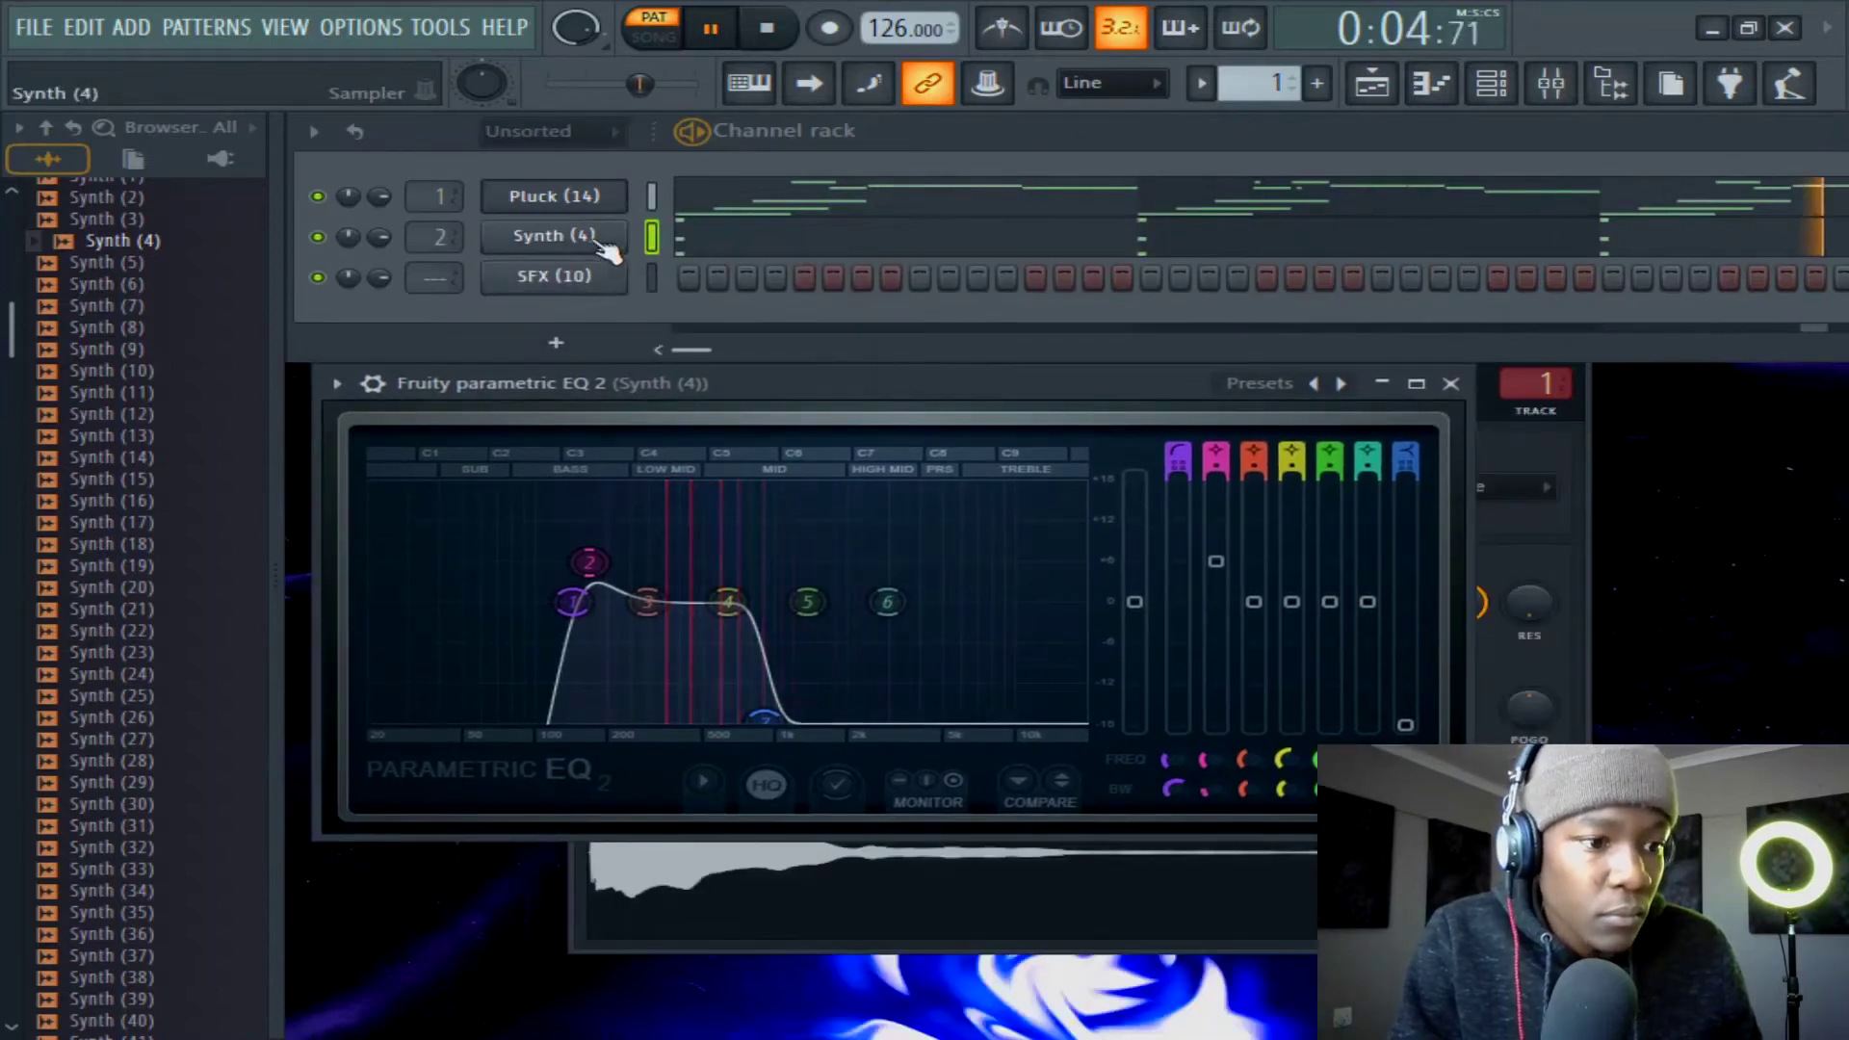
click(568, 276)
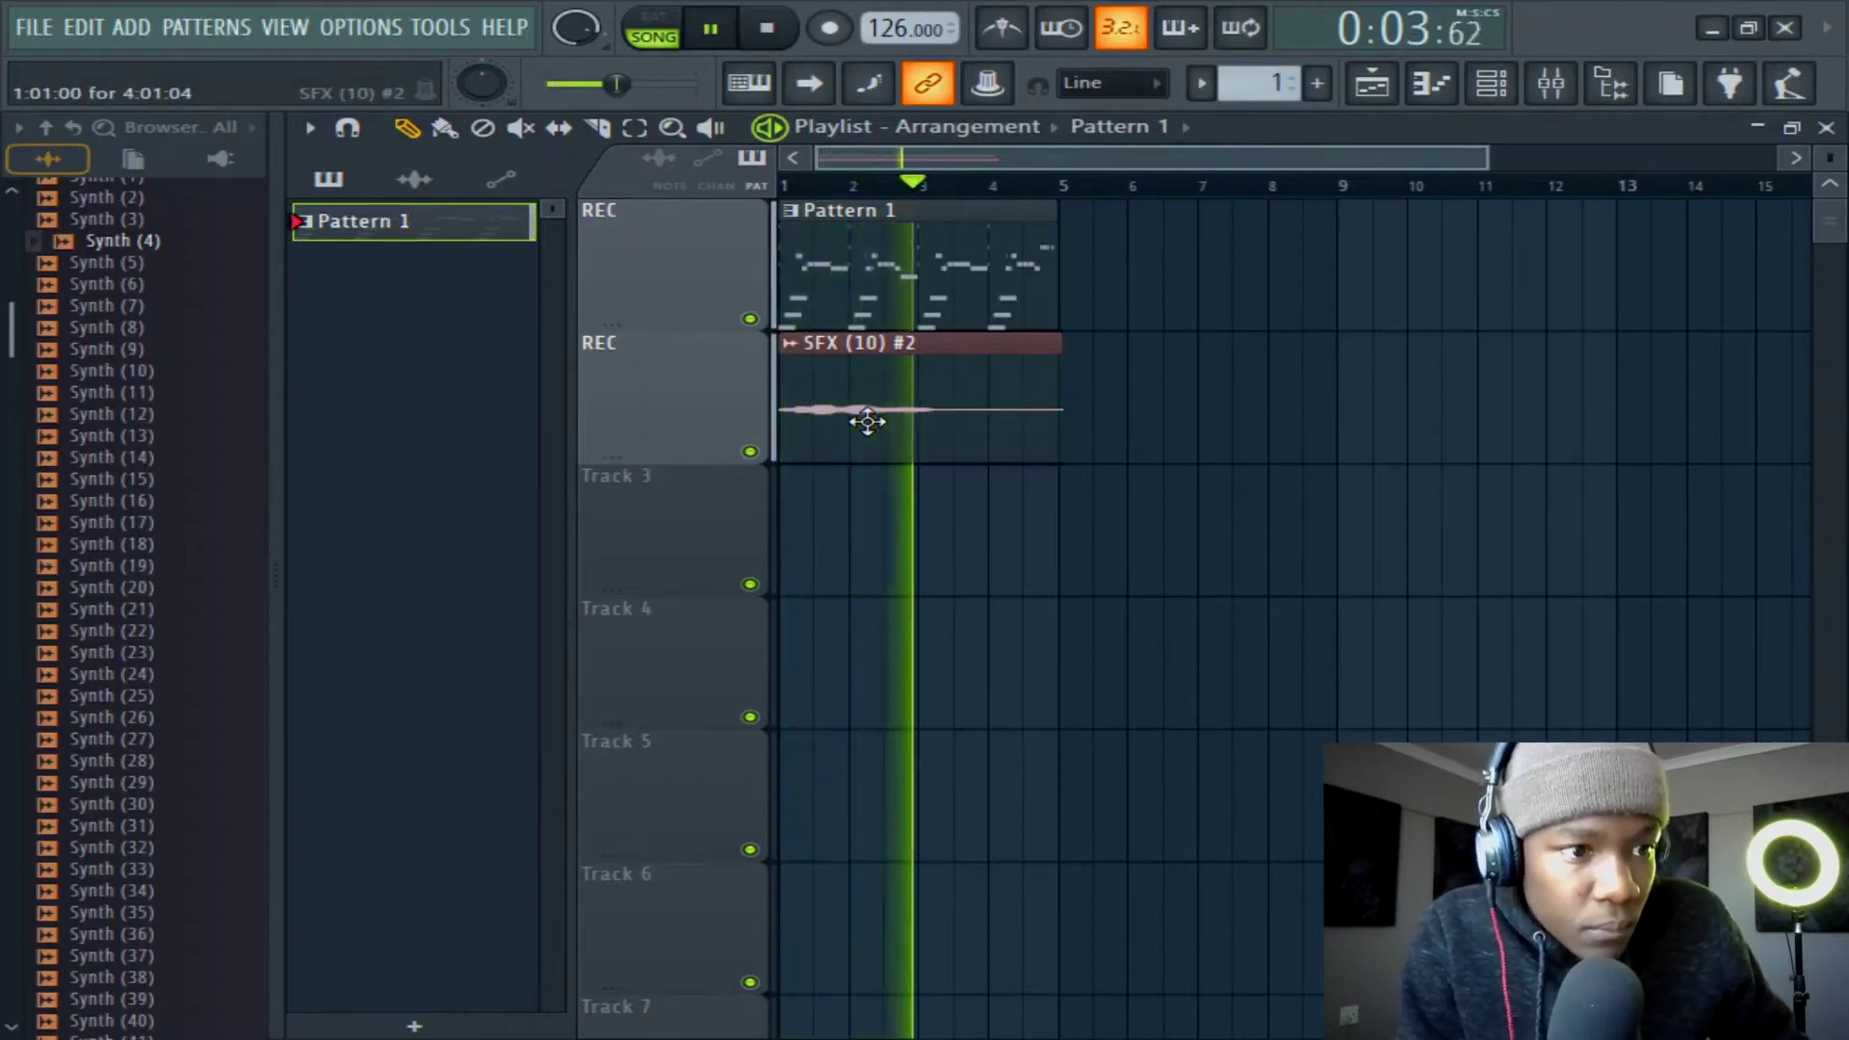
Shorten the SFX (10) clip and reset the time-stretching pitch of the SFX (8) clip on Track 3, closing its sample settings.
mouse_move(1061, 392)
mouse_down()
mouse_move(992, 364)
mouse_move(1069, 409)
mouse_up()
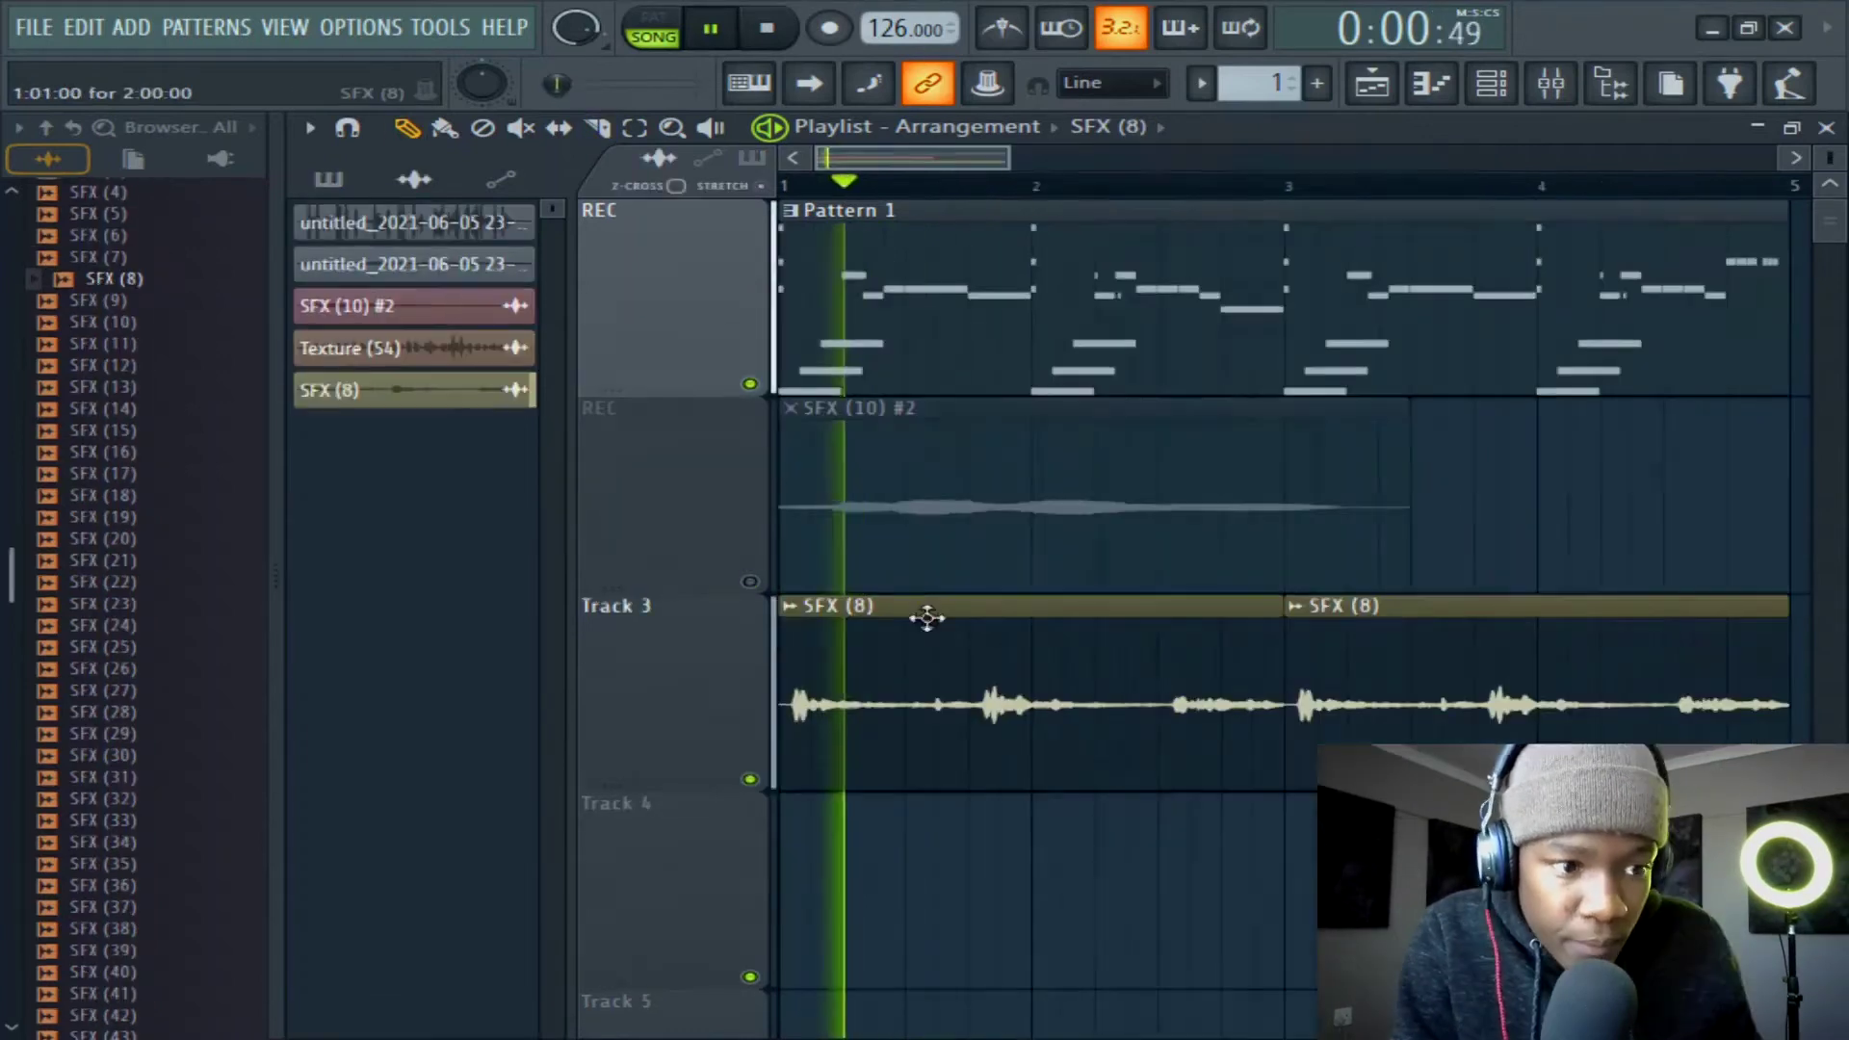
double_click(888, 690)
right_click(507, 777)
click(568, 790)
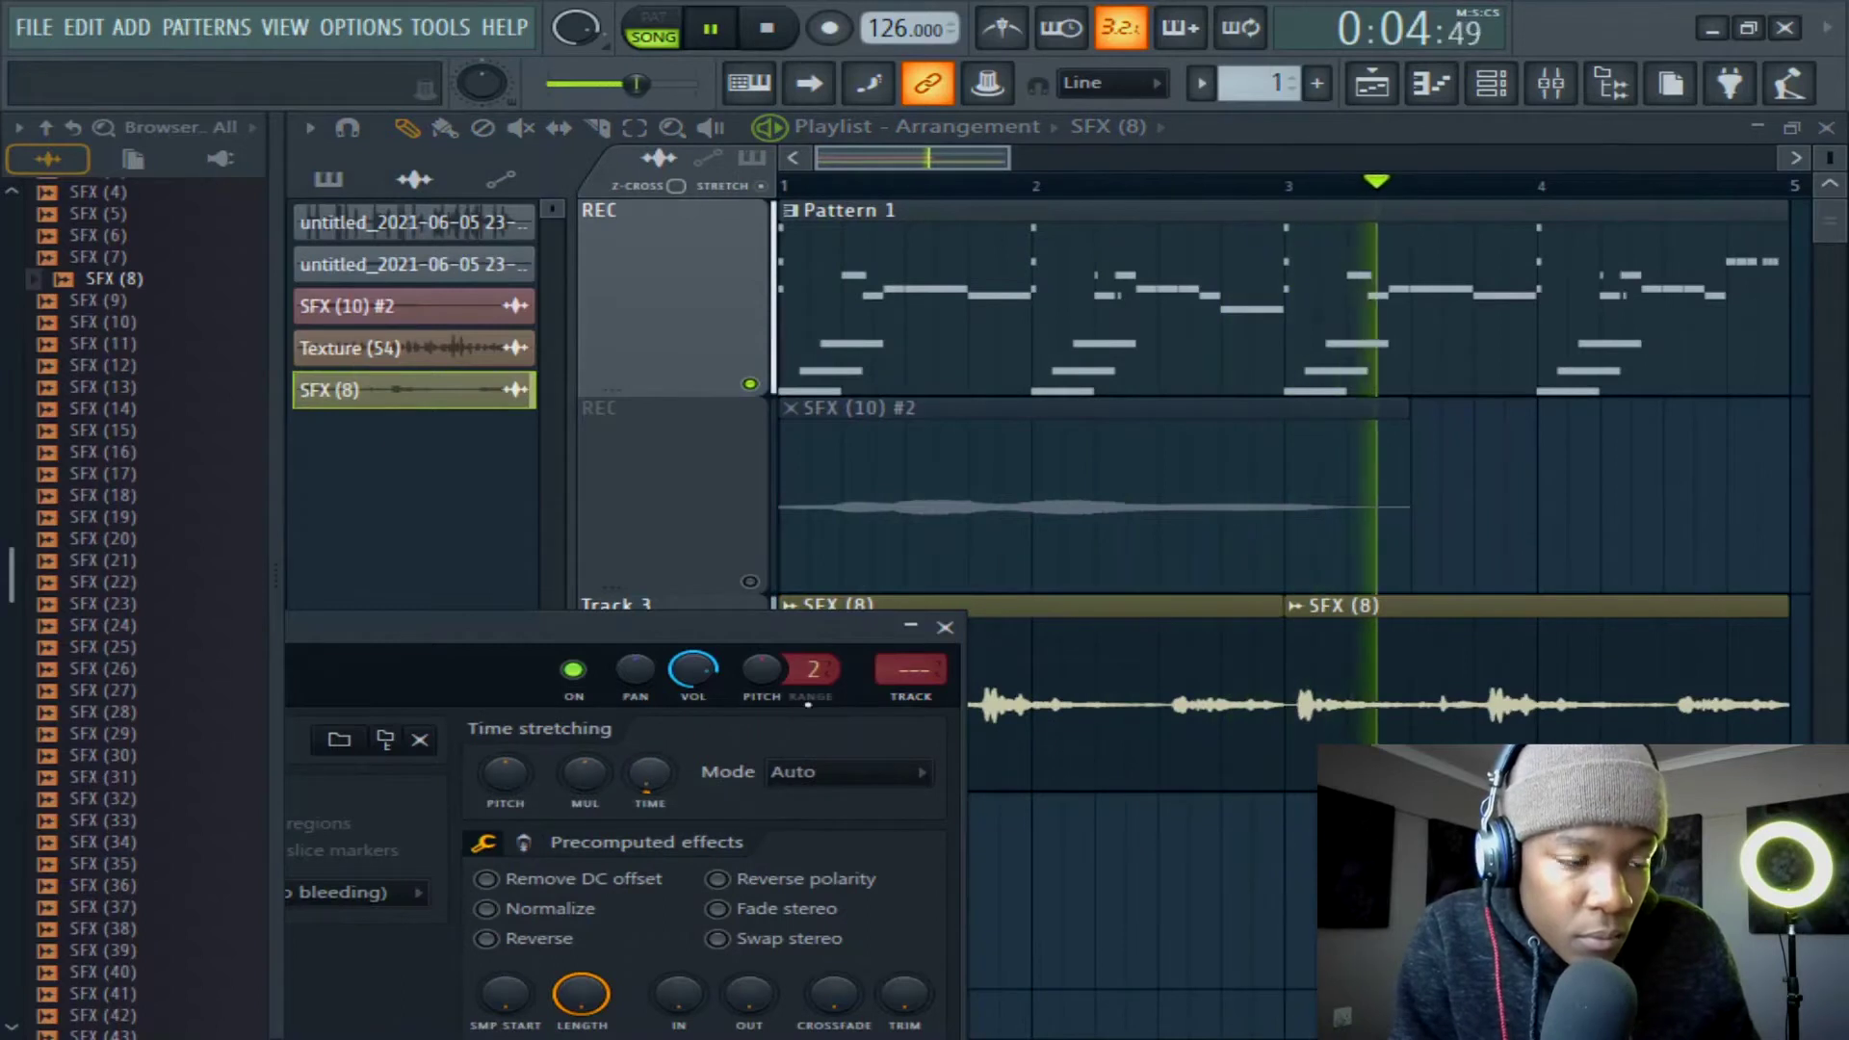
click(945, 627)
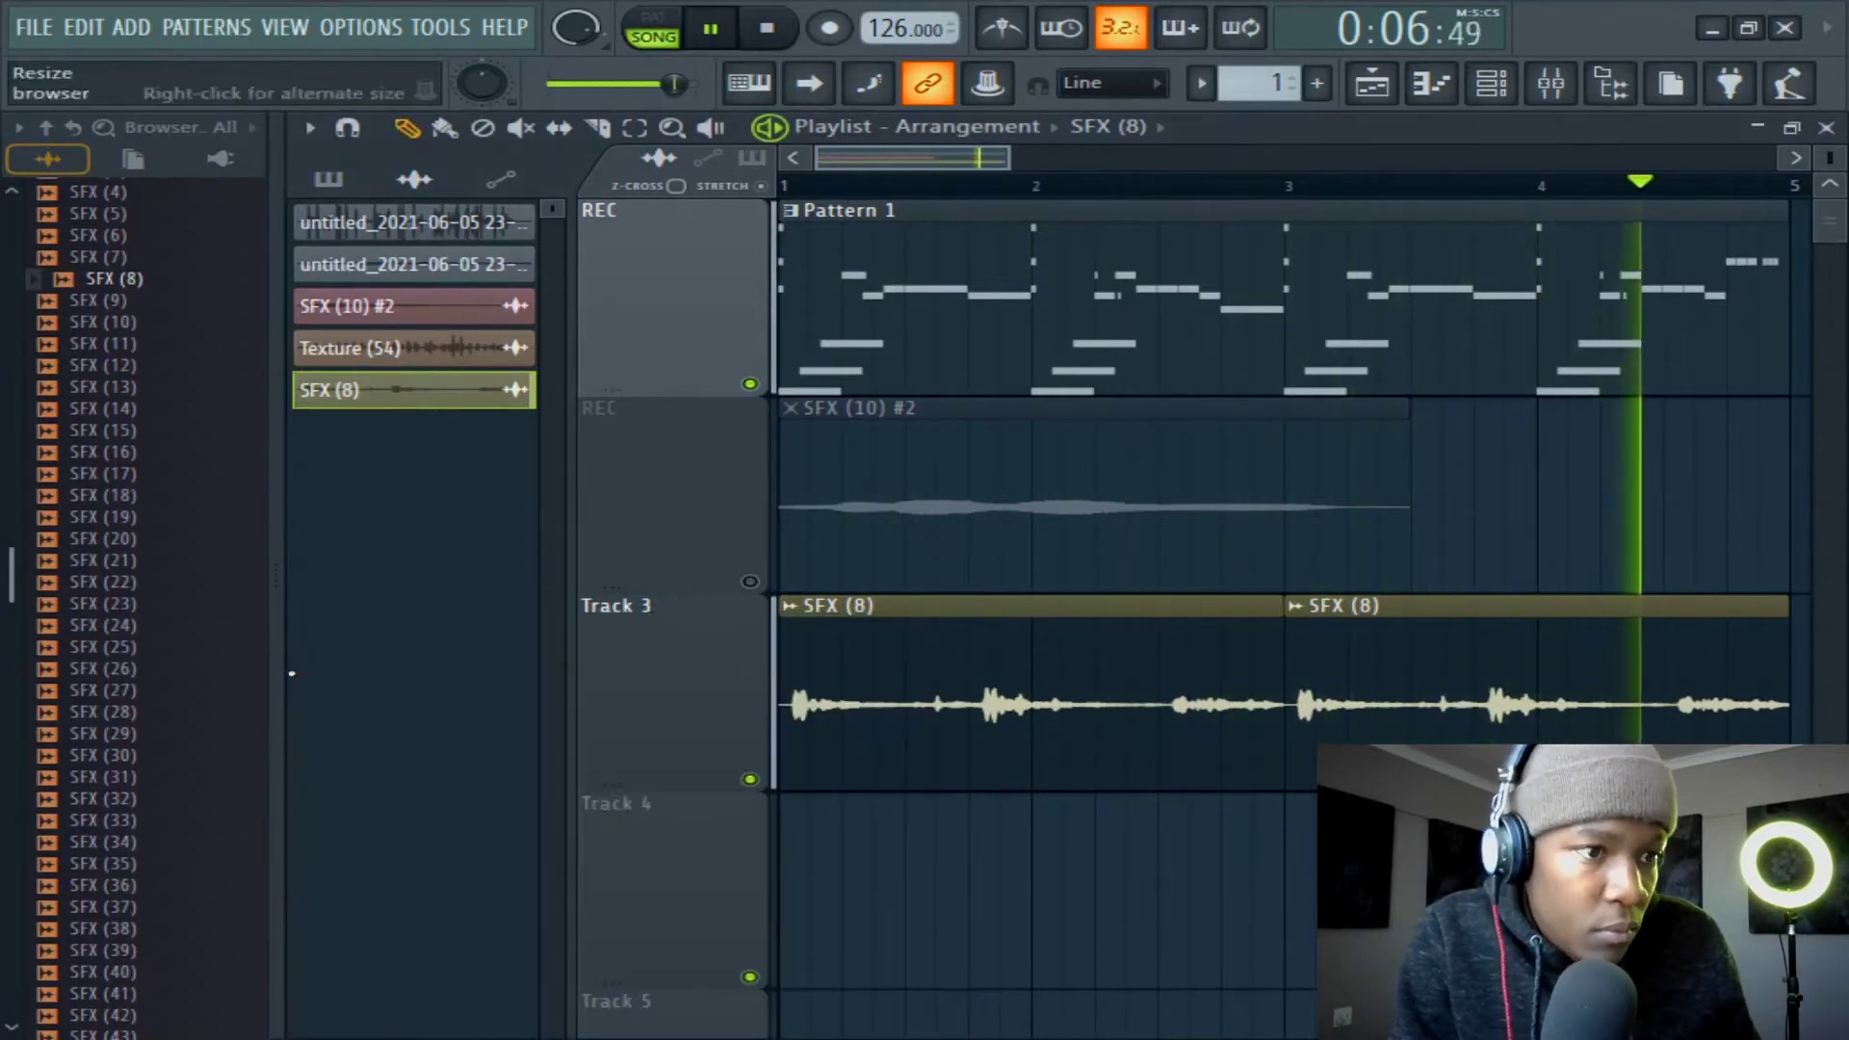
Preview more SFX samples, including SFX (31) and SFX (37), and unmute the playlist track holding the SFX (10) clip.
scroll(82, 694, down, 2)
click(104, 648)
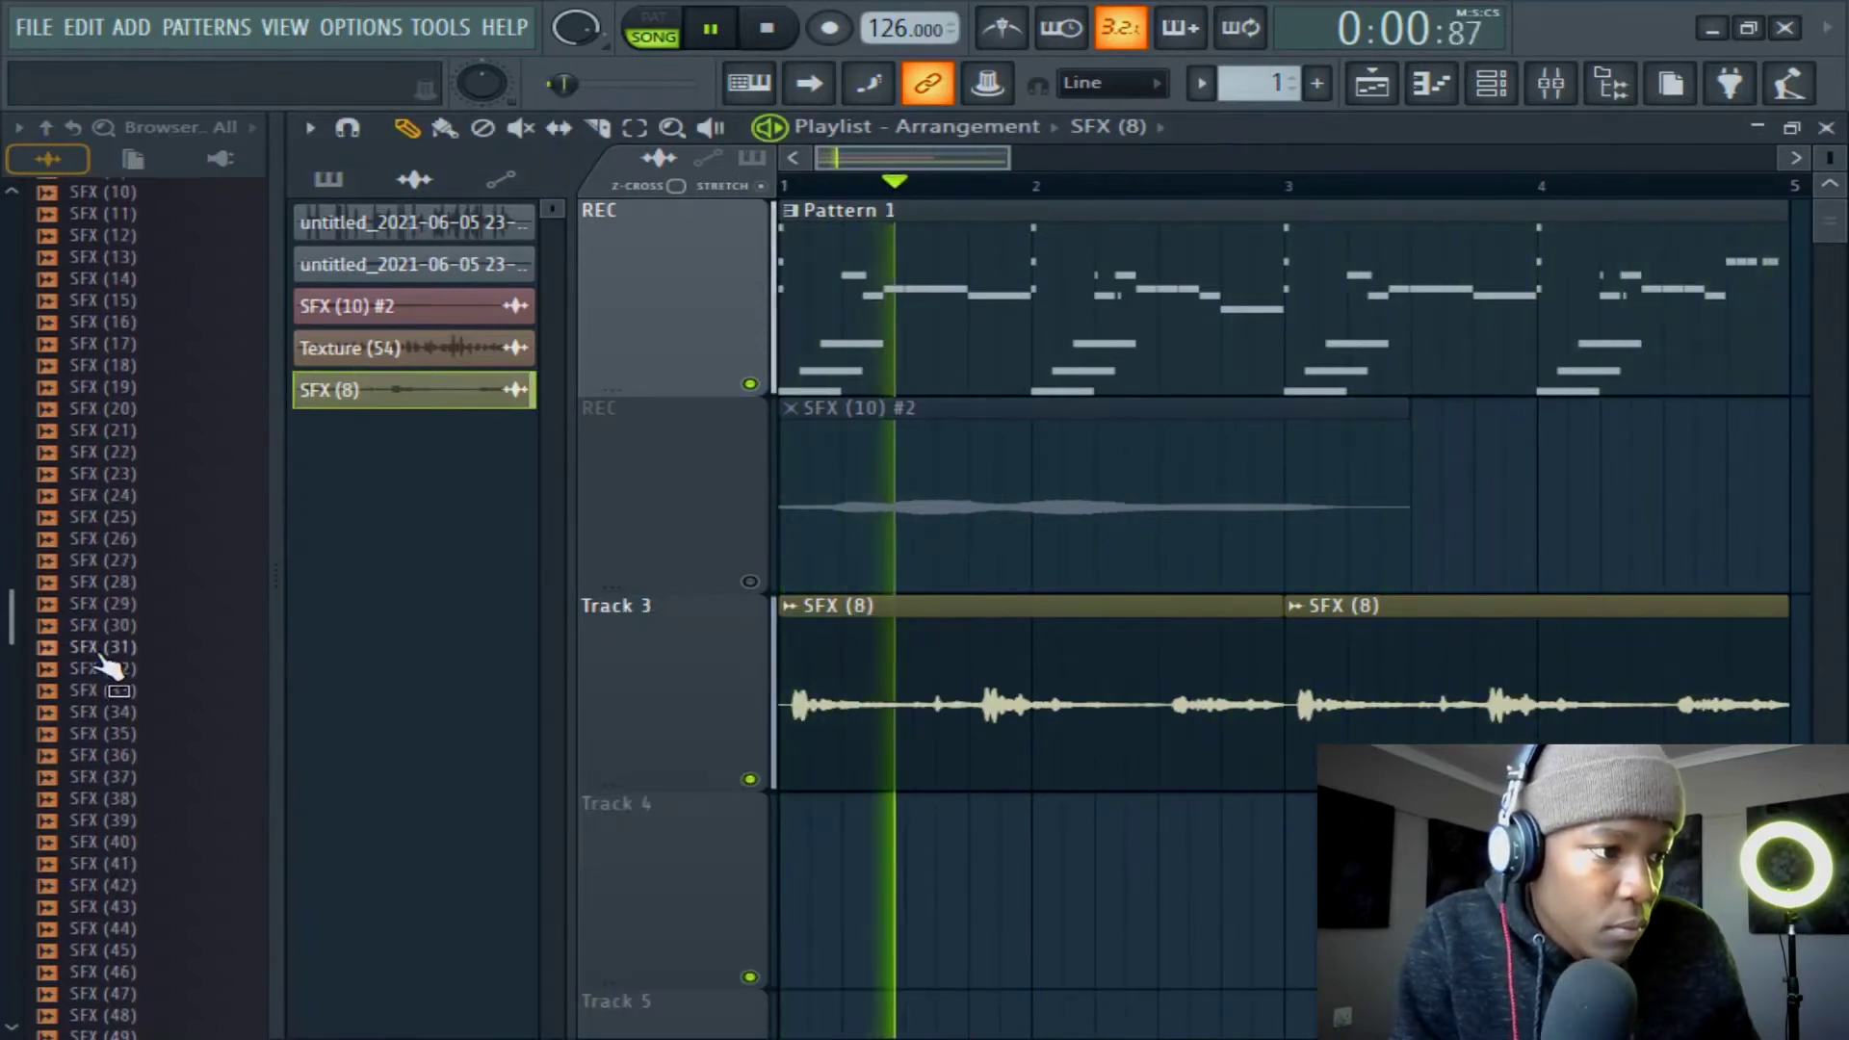
click(111, 776)
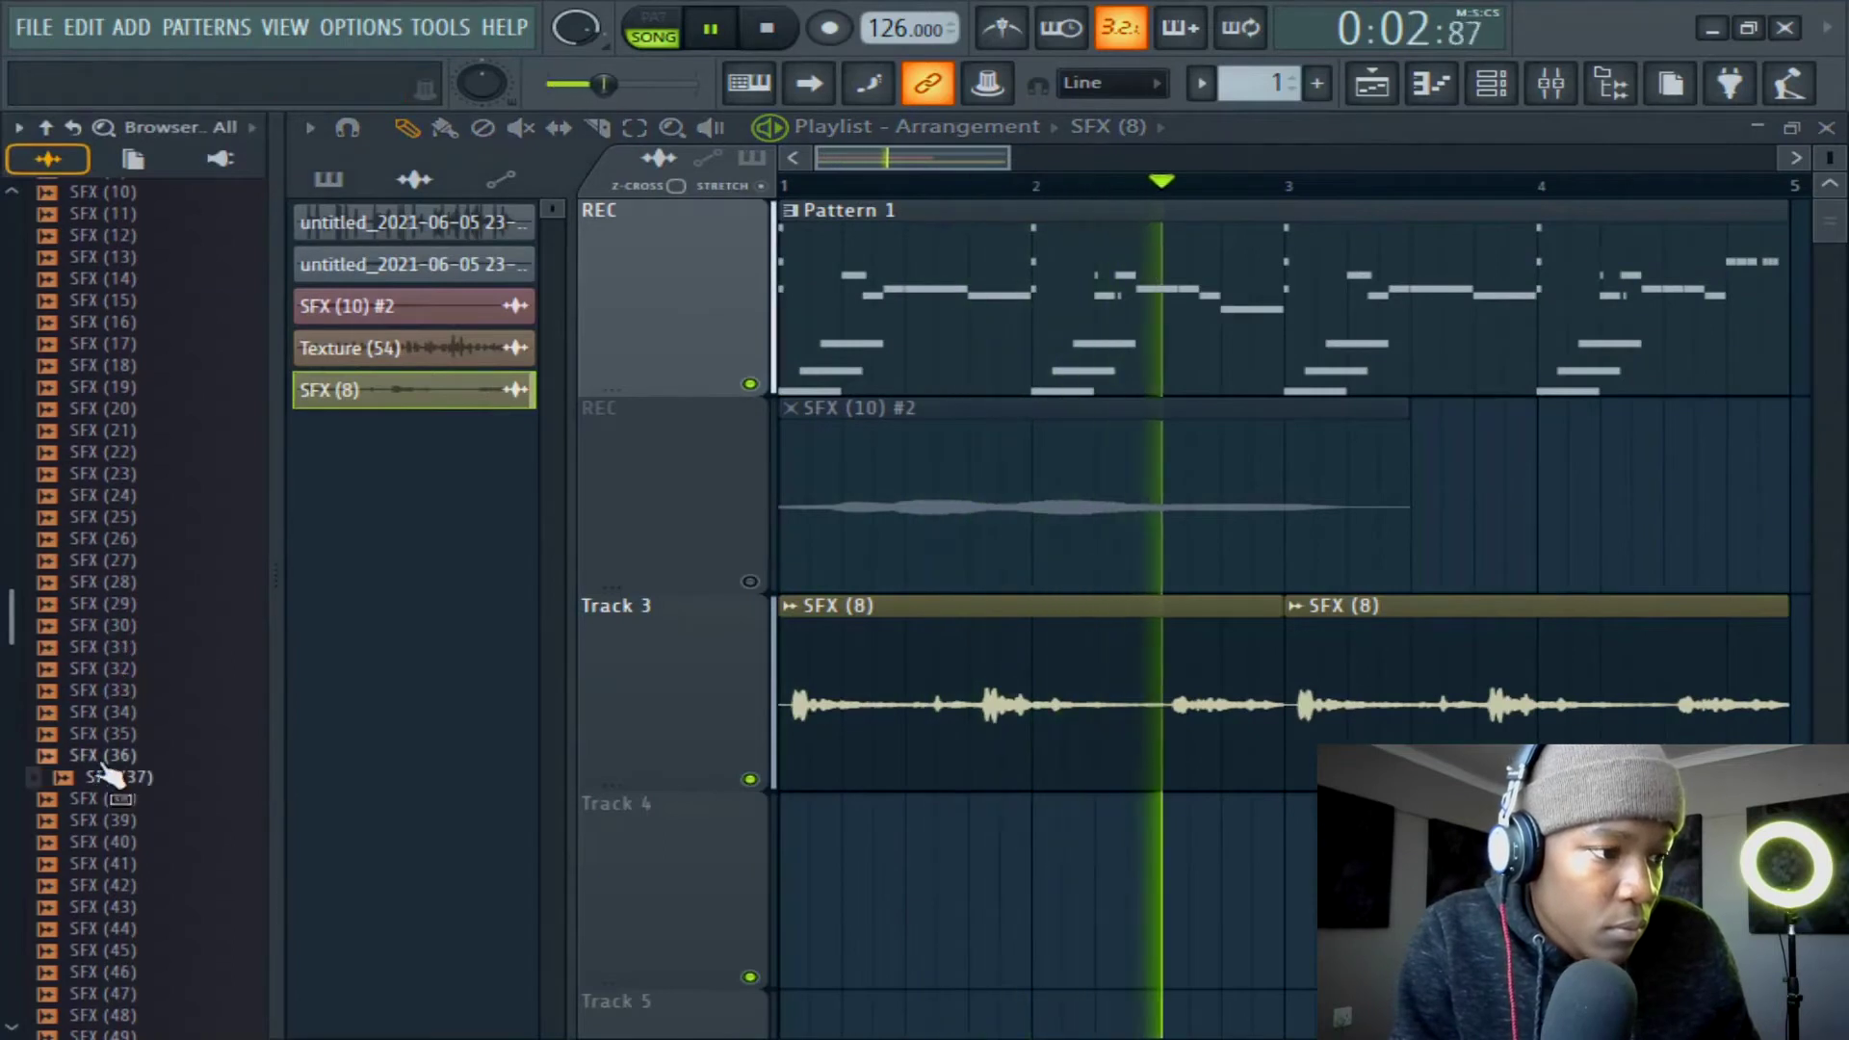
click(751, 581)
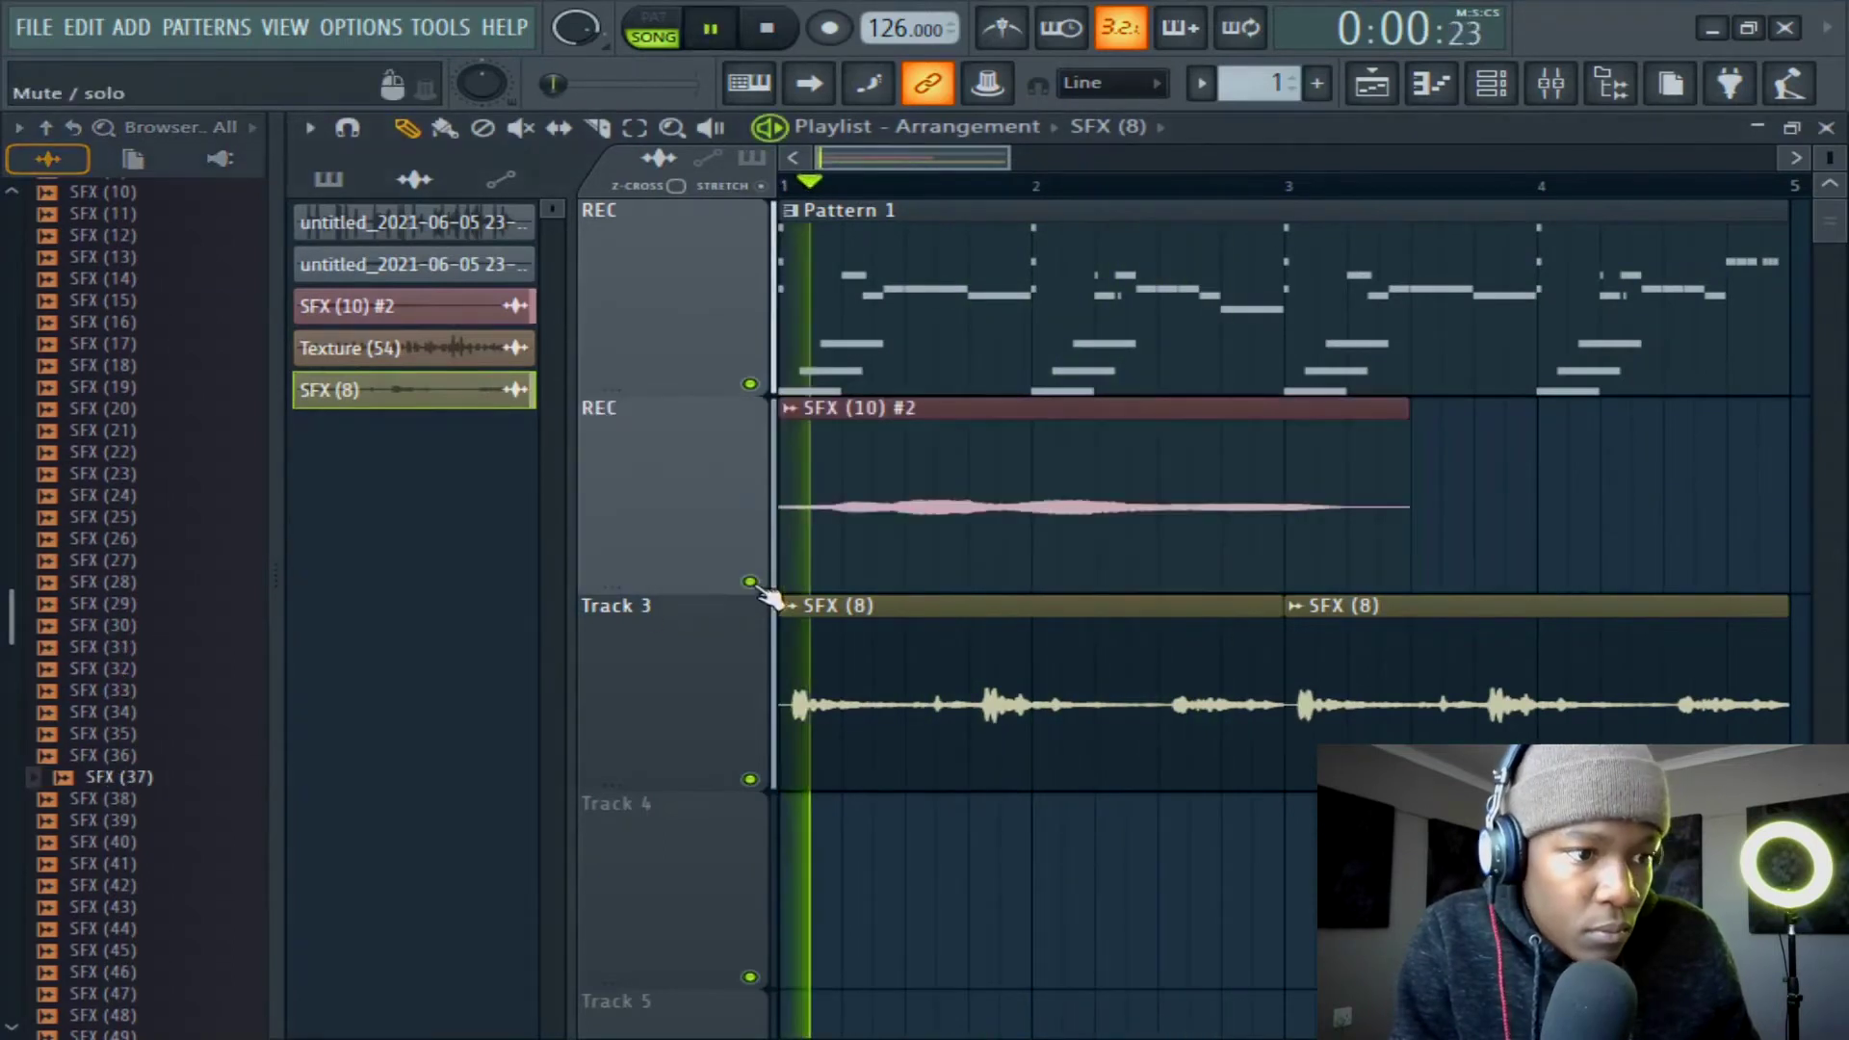
double_click(963, 515)
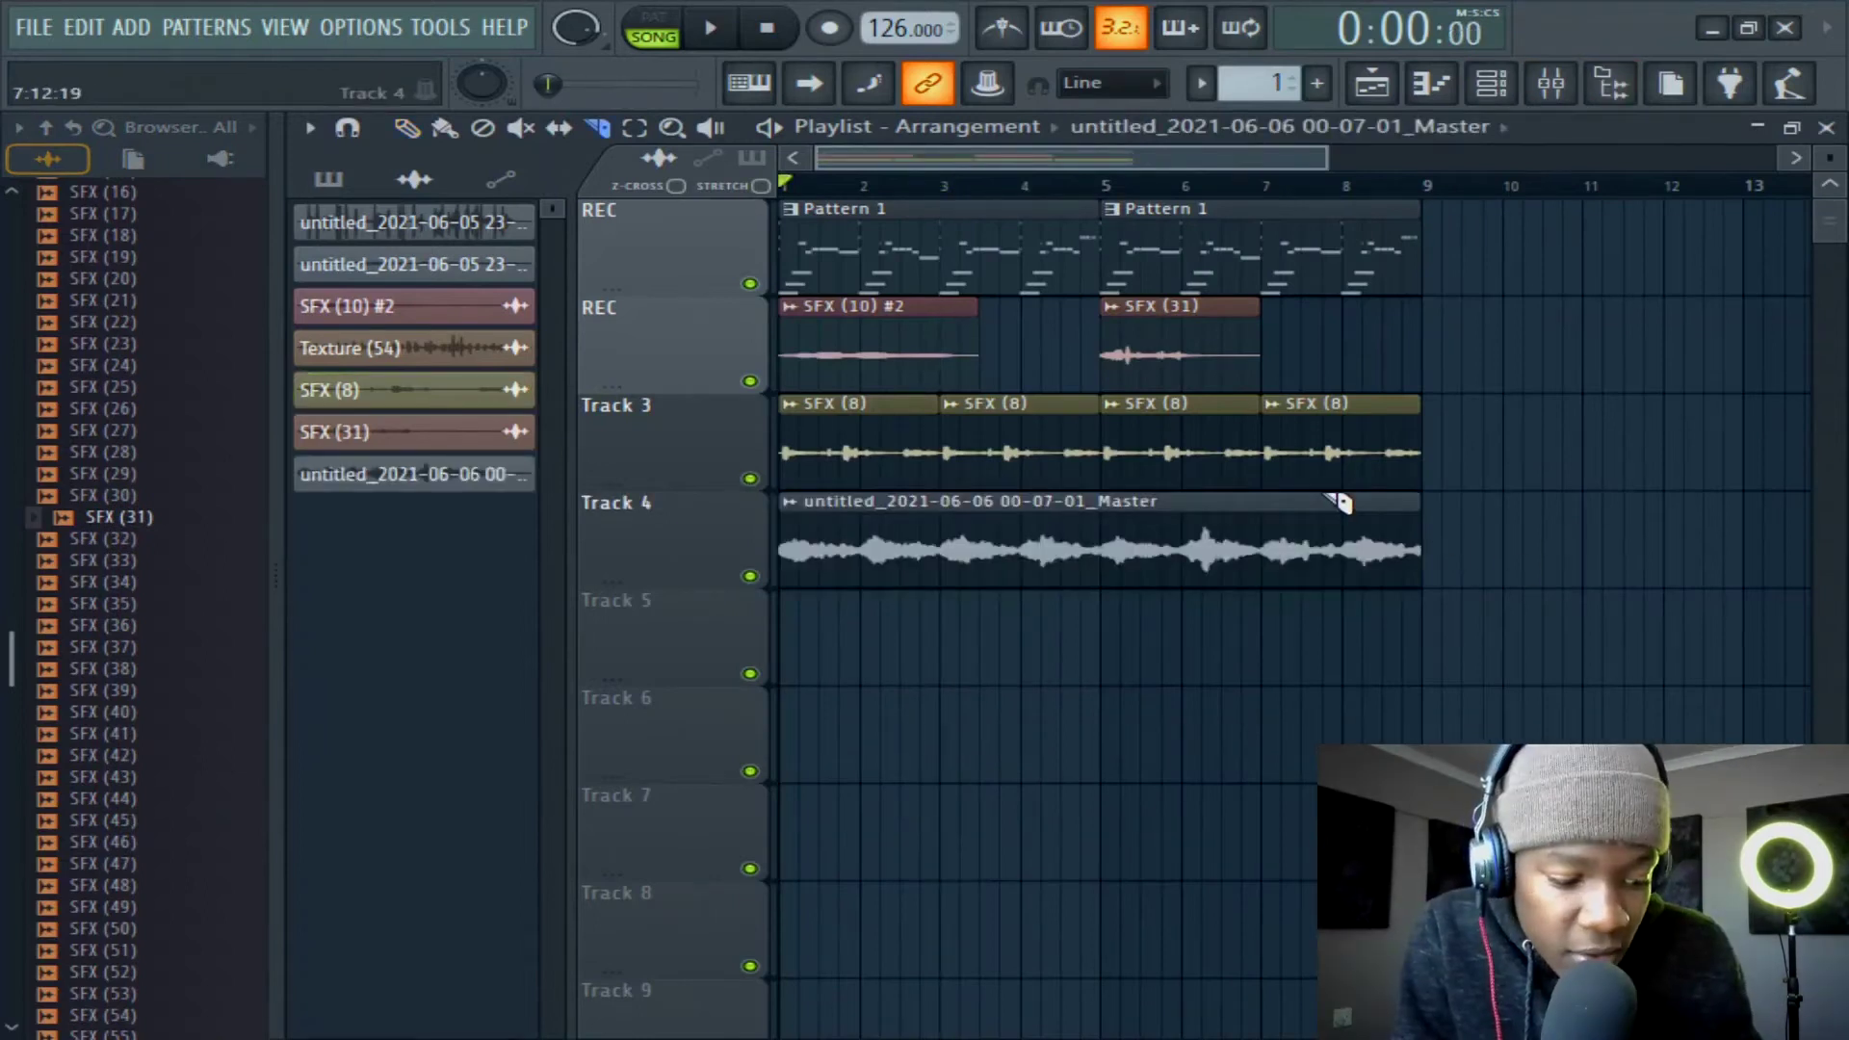
Clear the original clips so only the rendered master audio remains on the first track, and adjust that clip's time-stretching pitch.
drag(1411, 474, 856, 423)
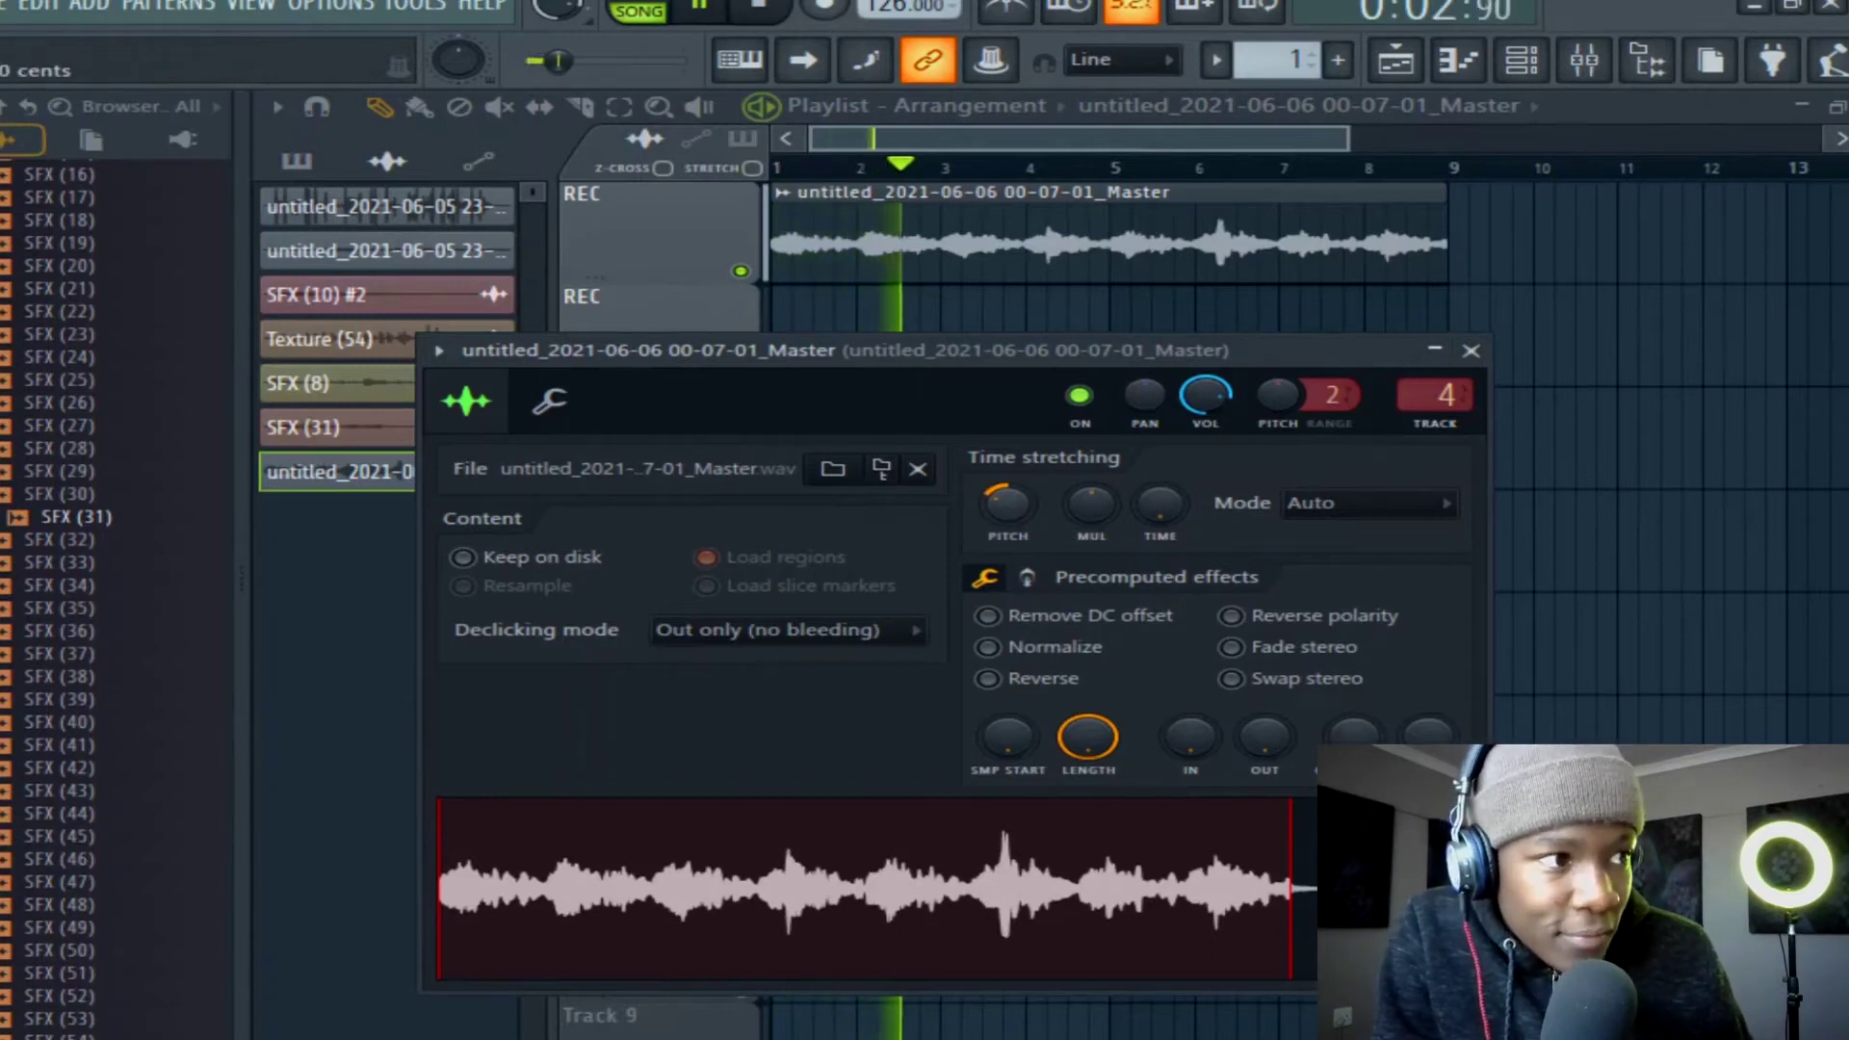
drag(1004, 503, 1005, 491)
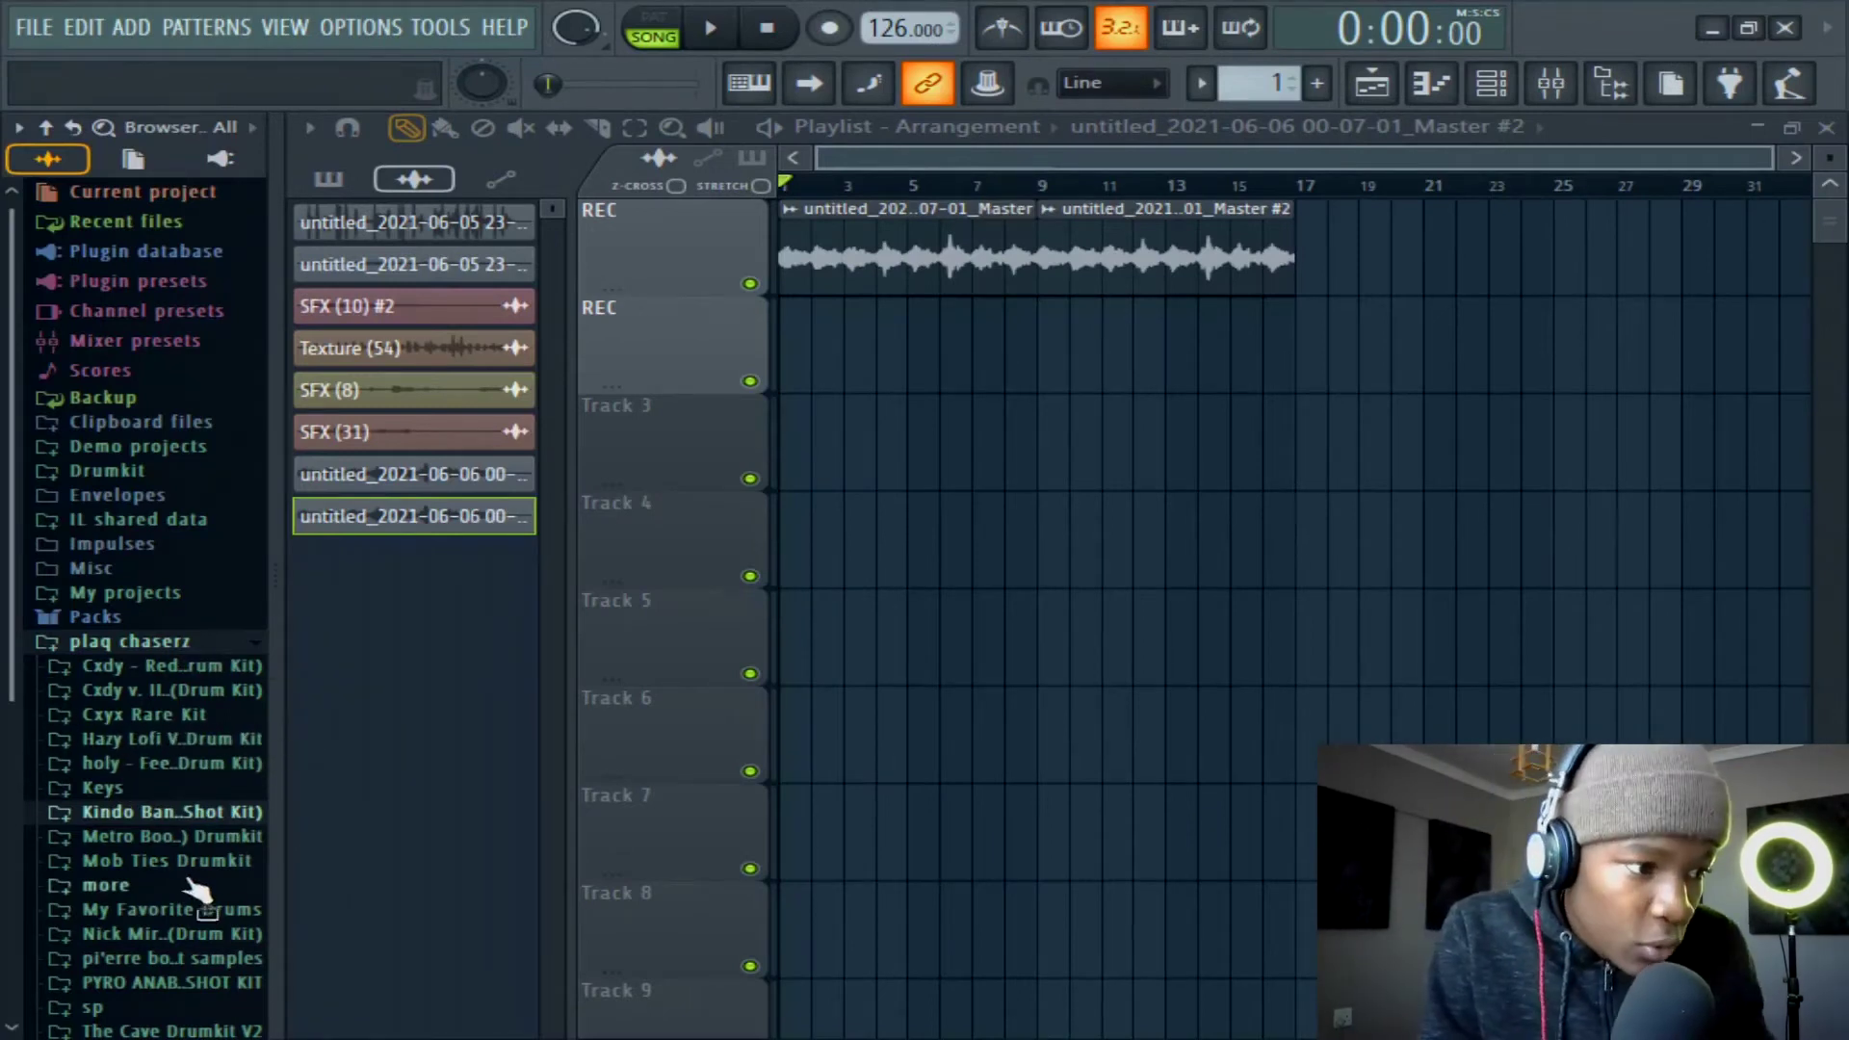
Create Pattern 2 for the drums and open the Claps folder of the Drumkit samples.
key(F4)
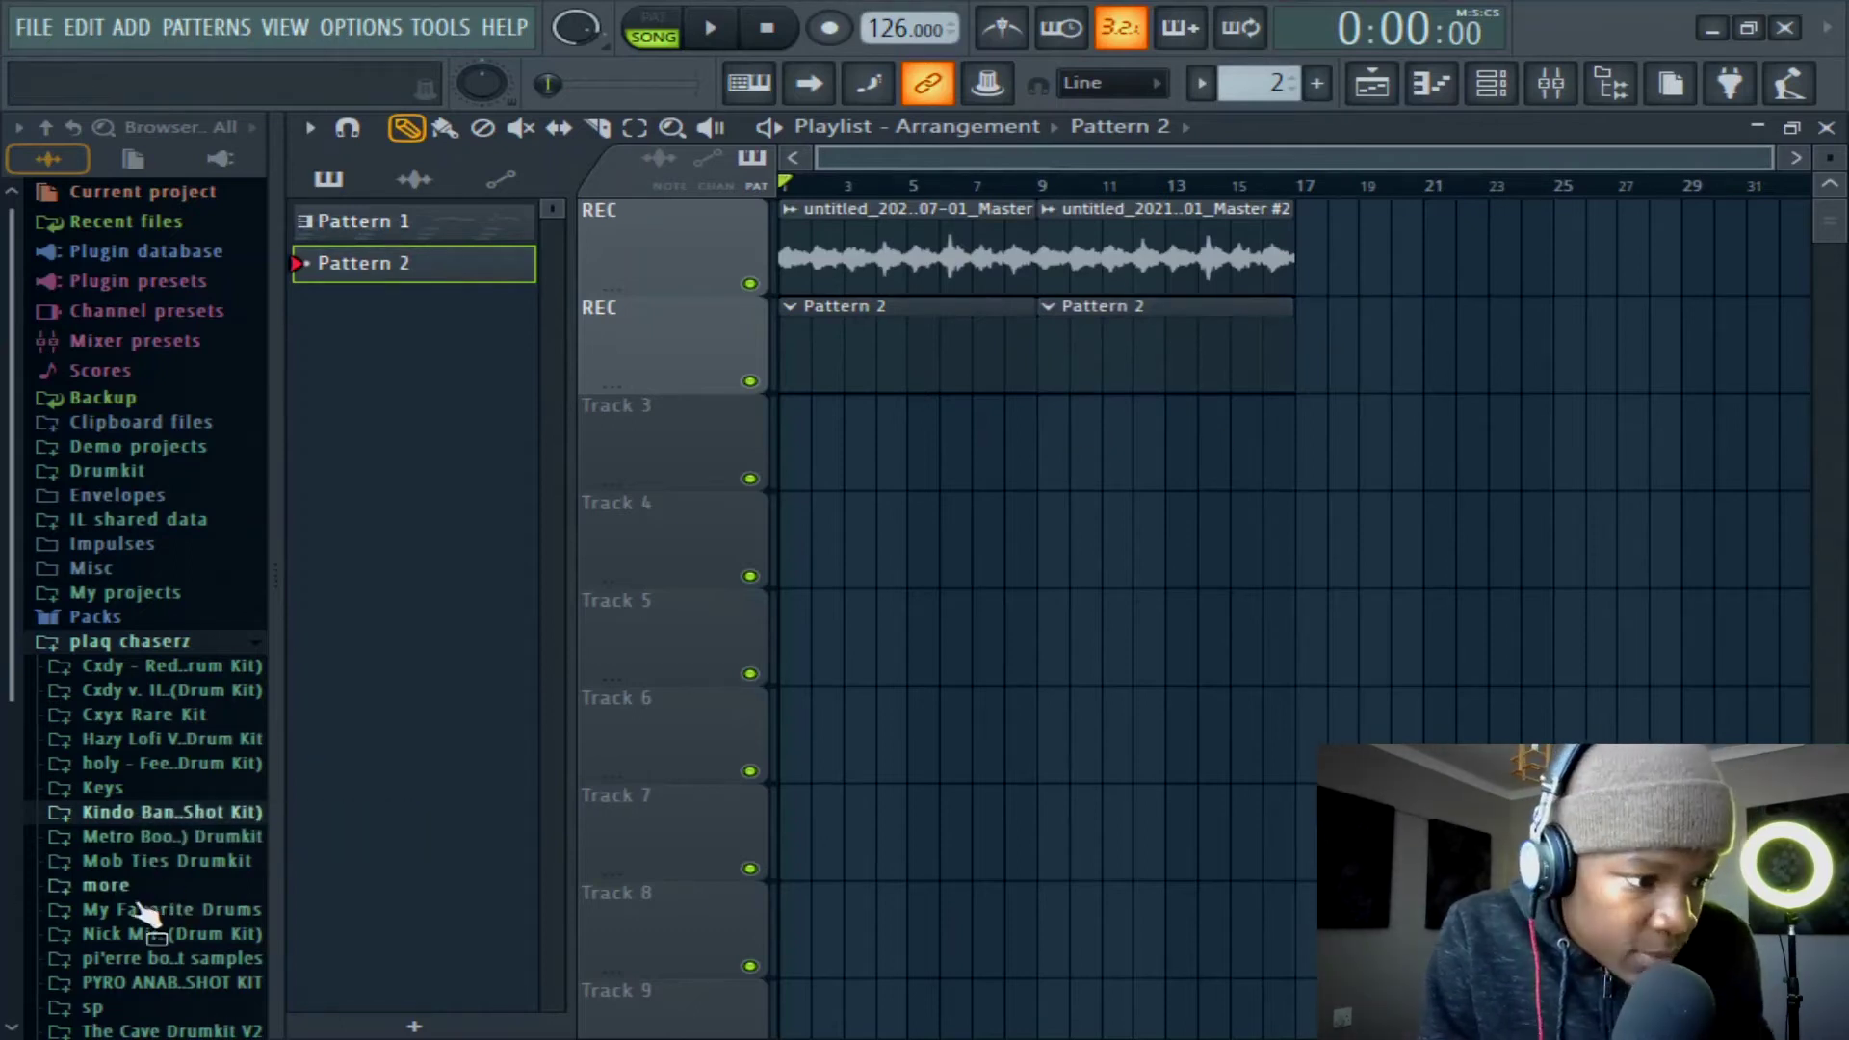
scroll(140, 913, down, 3)
click(130, 511)
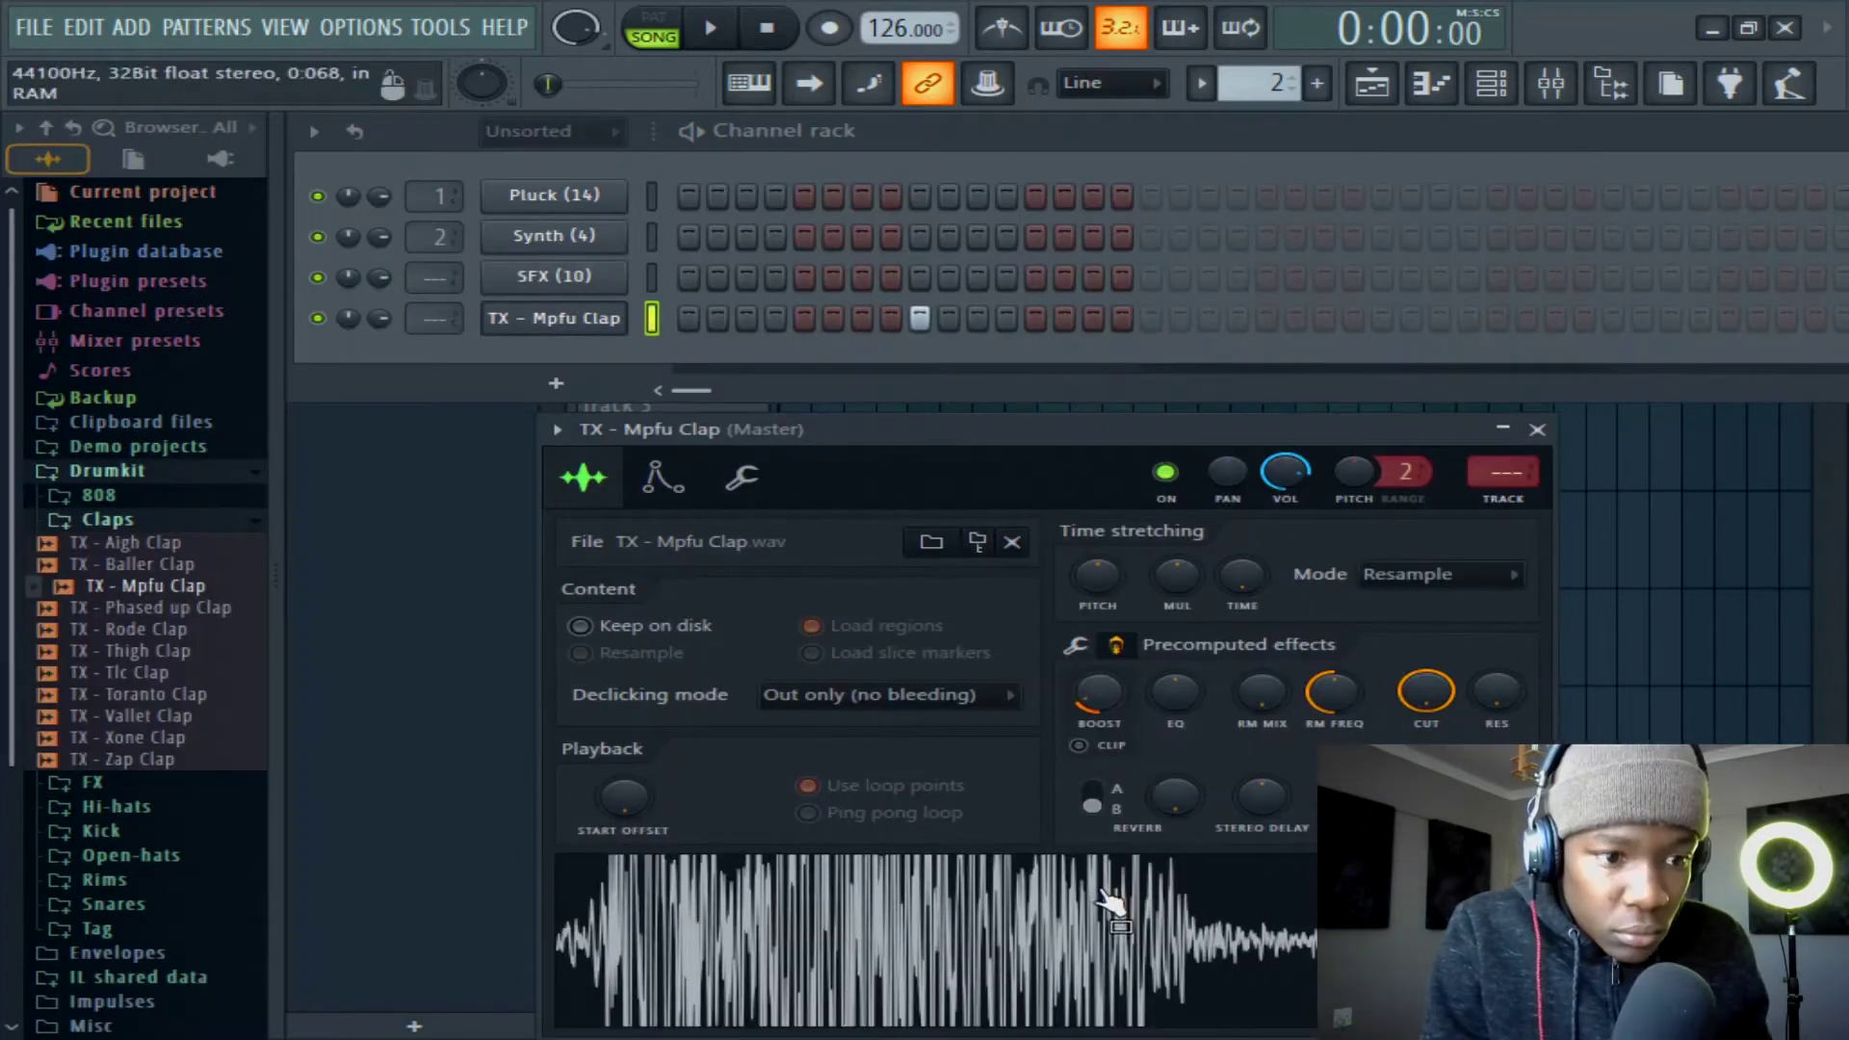
Lower the boost on the TX - Mpfu Clap sample and audition it against the arrangement.
drag(1099, 692, 1099, 732)
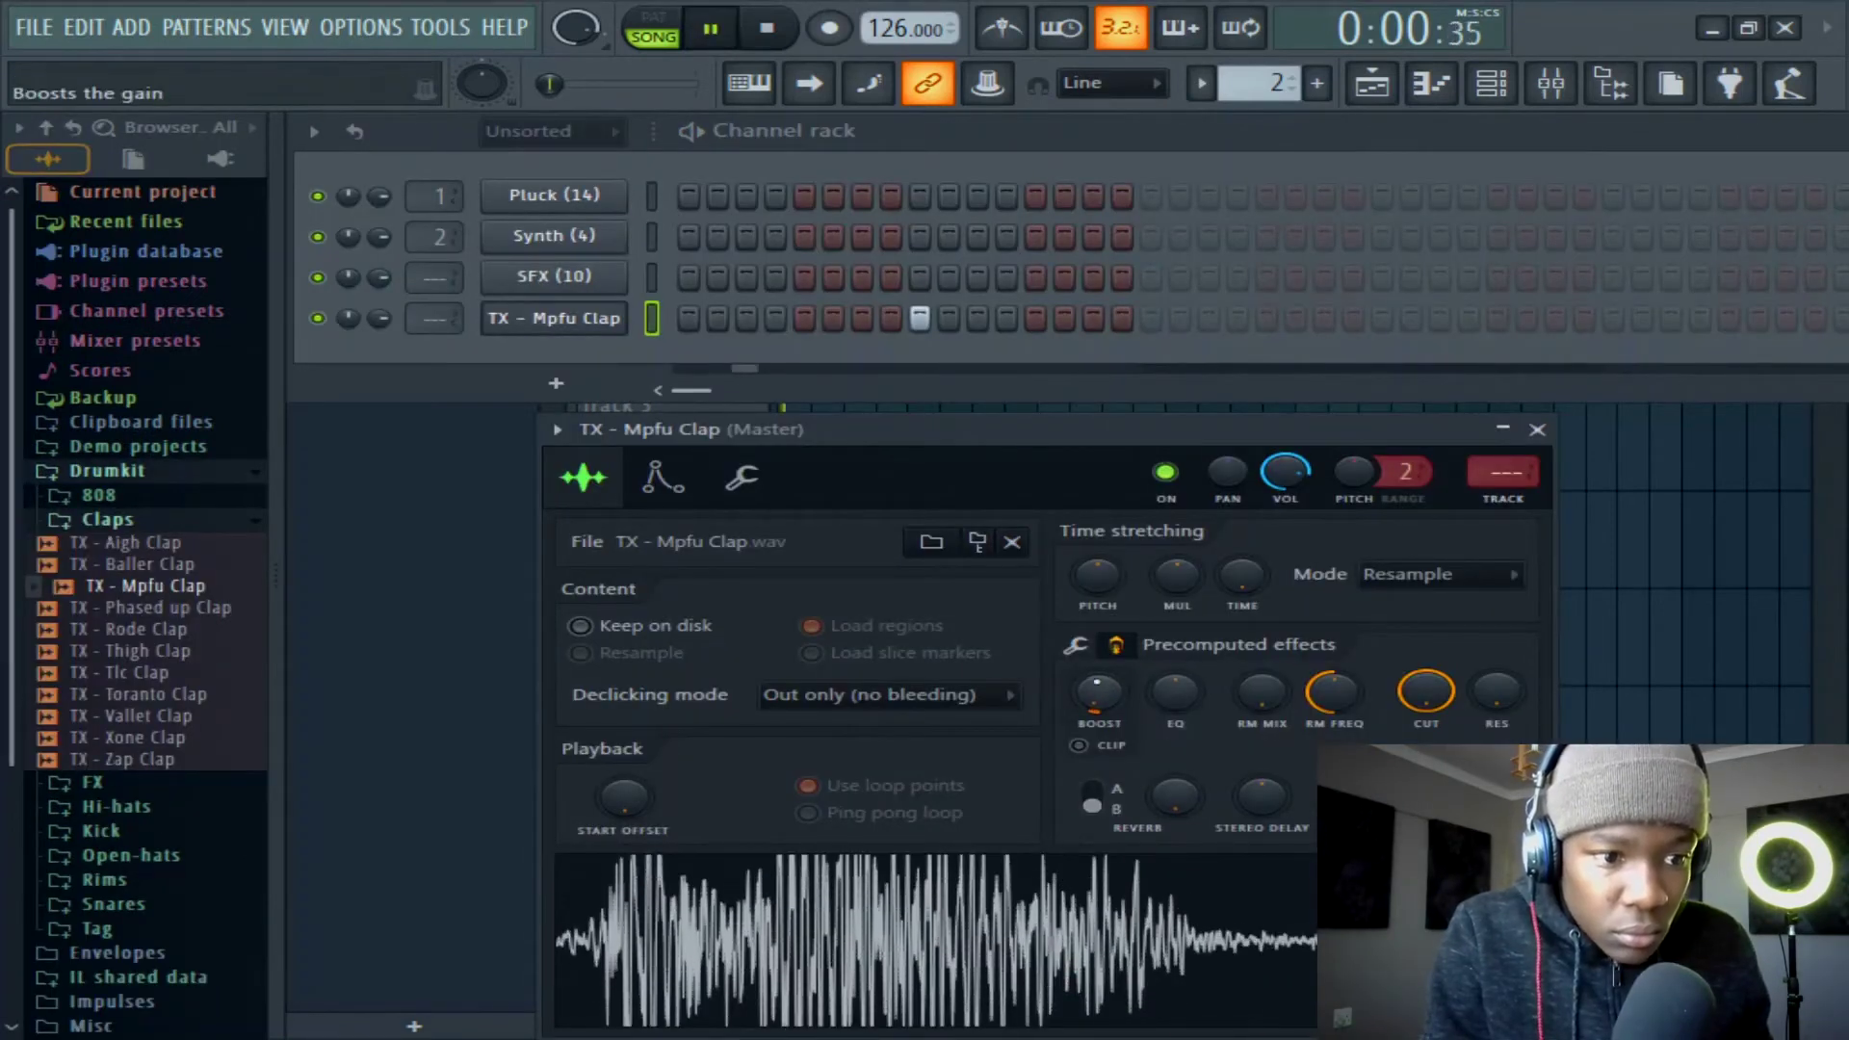
click(1076, 644)
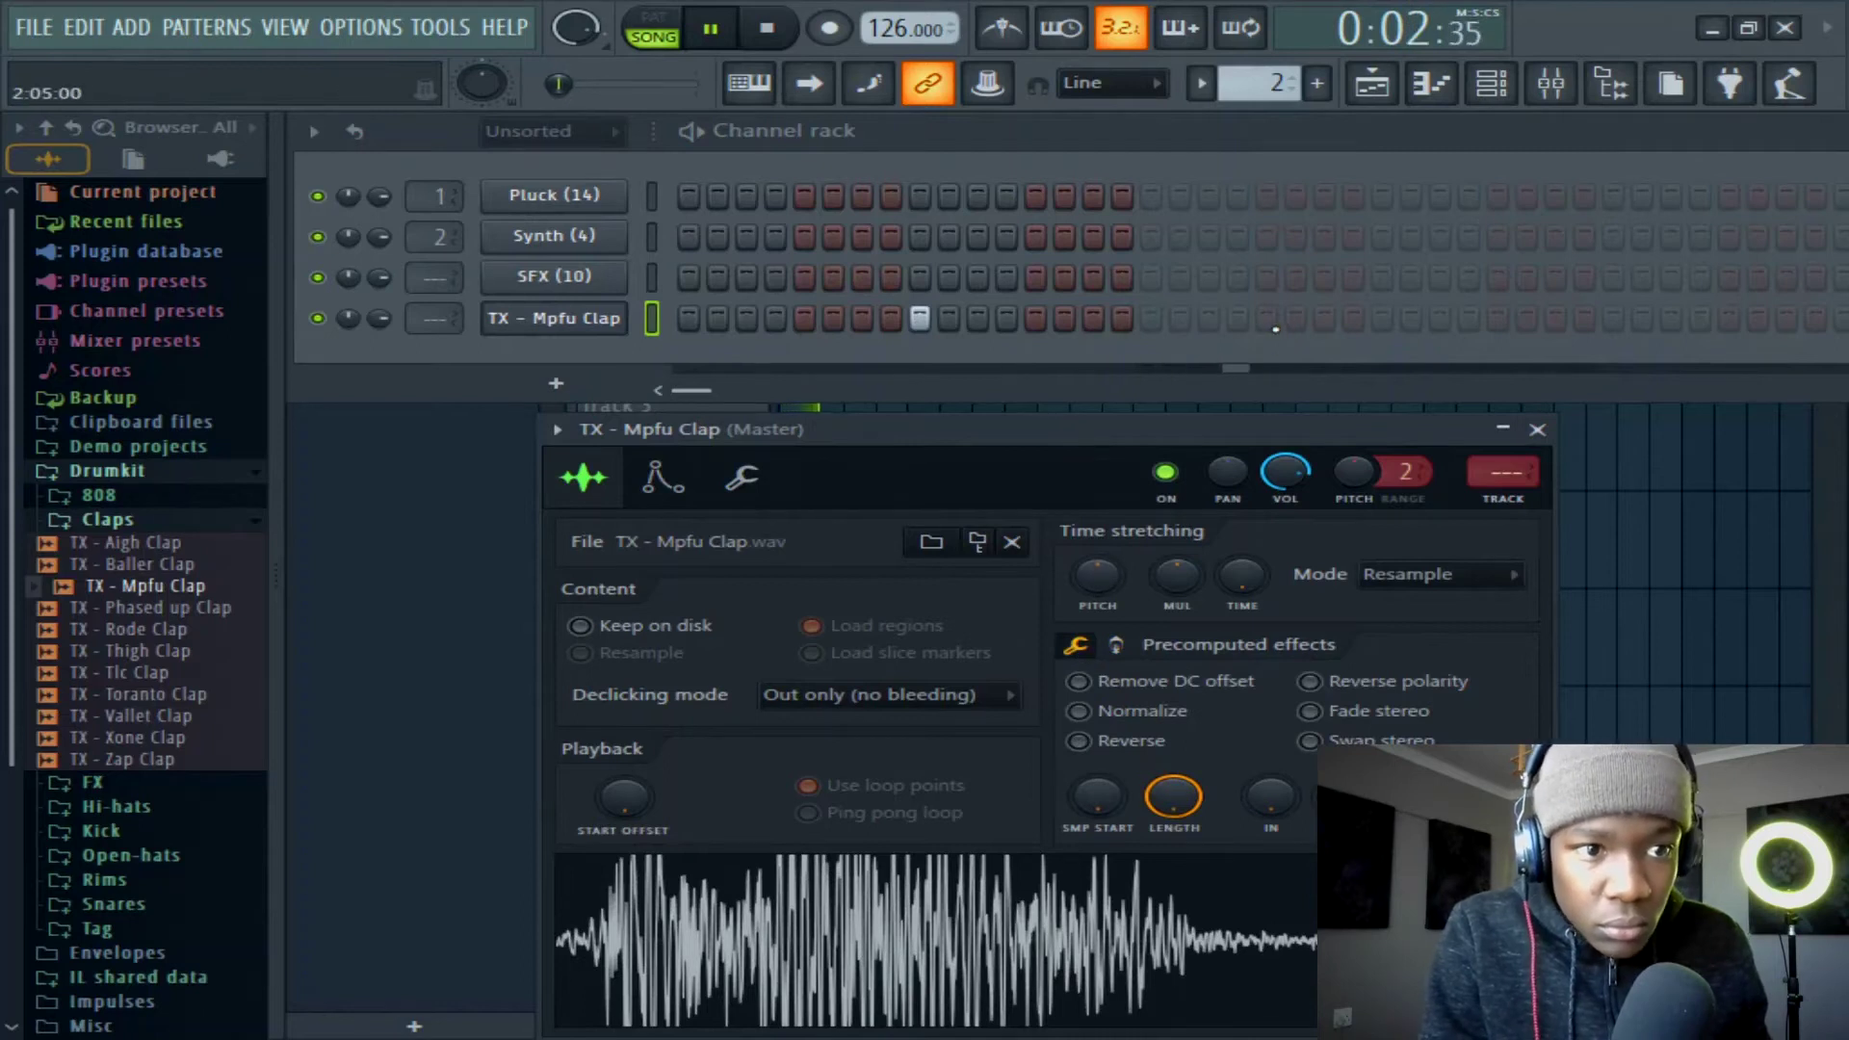
key(space)
Clone the TX - Mpfu Clap channel and reverse the clone's sample.
right_click(616, 318)
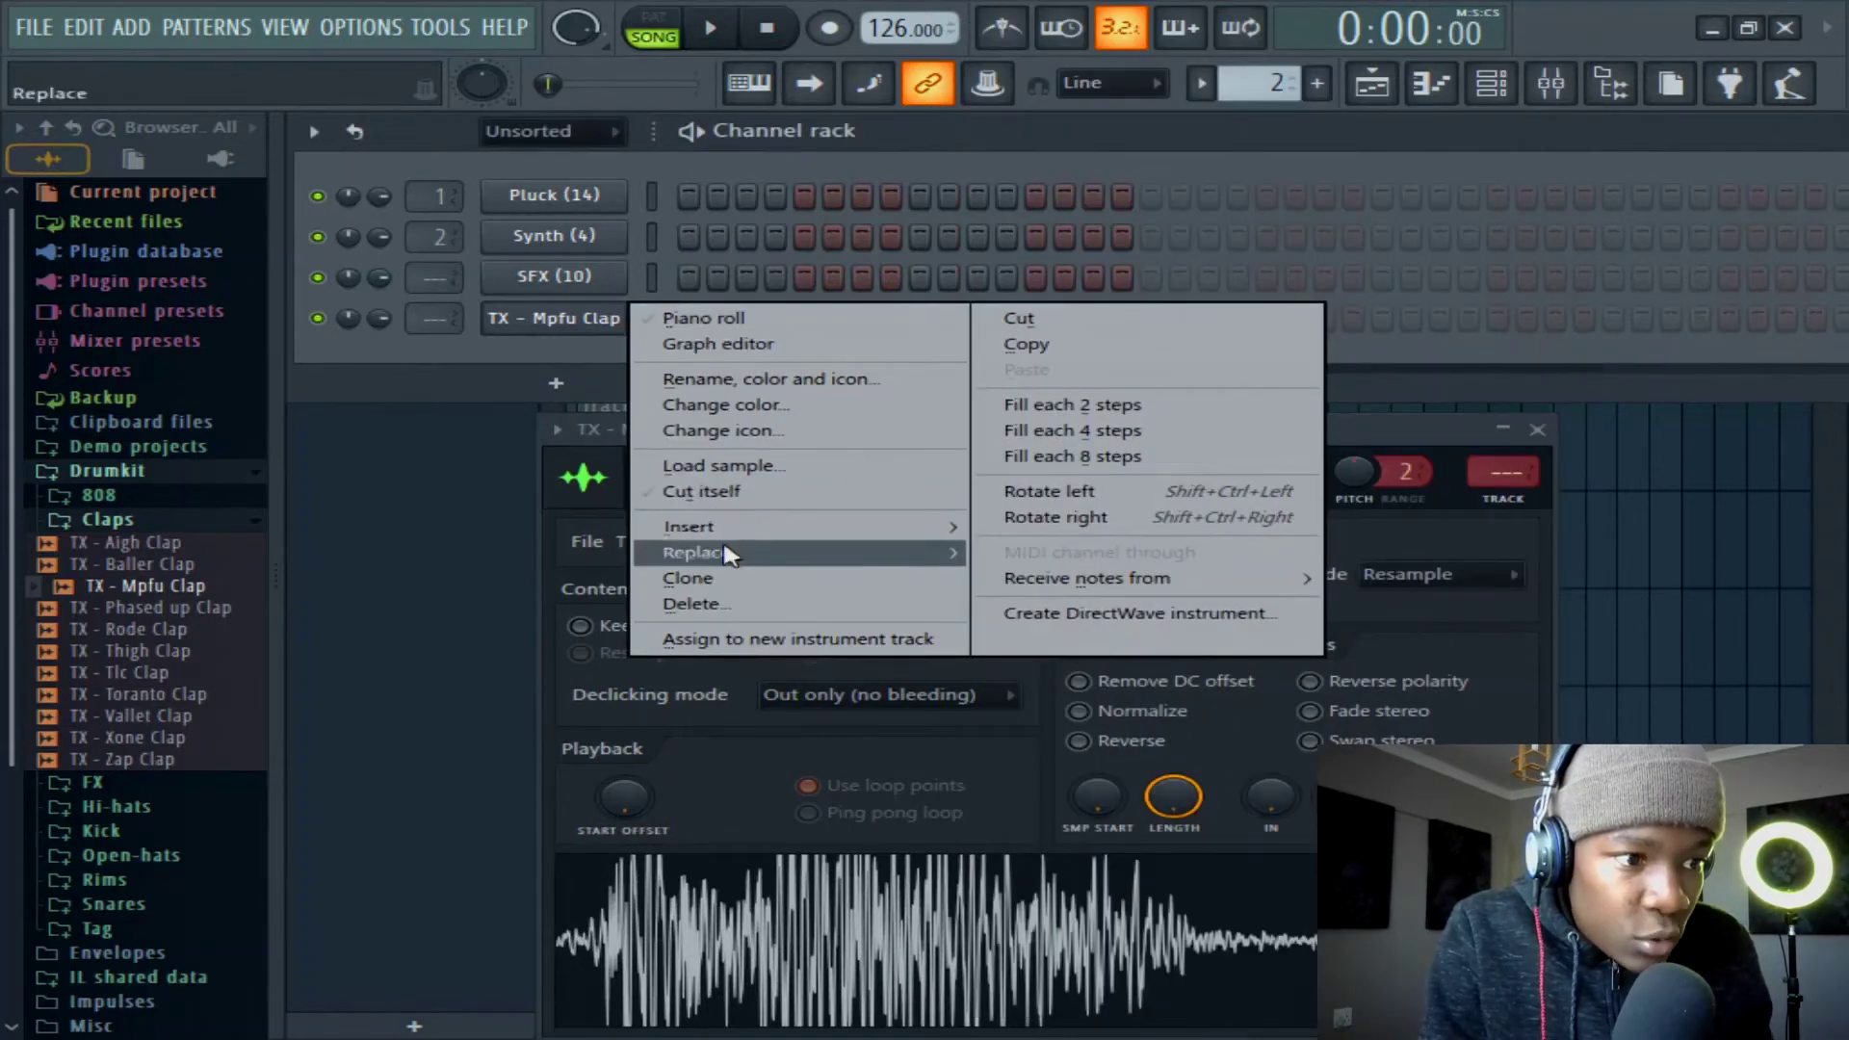
click(699, 578)
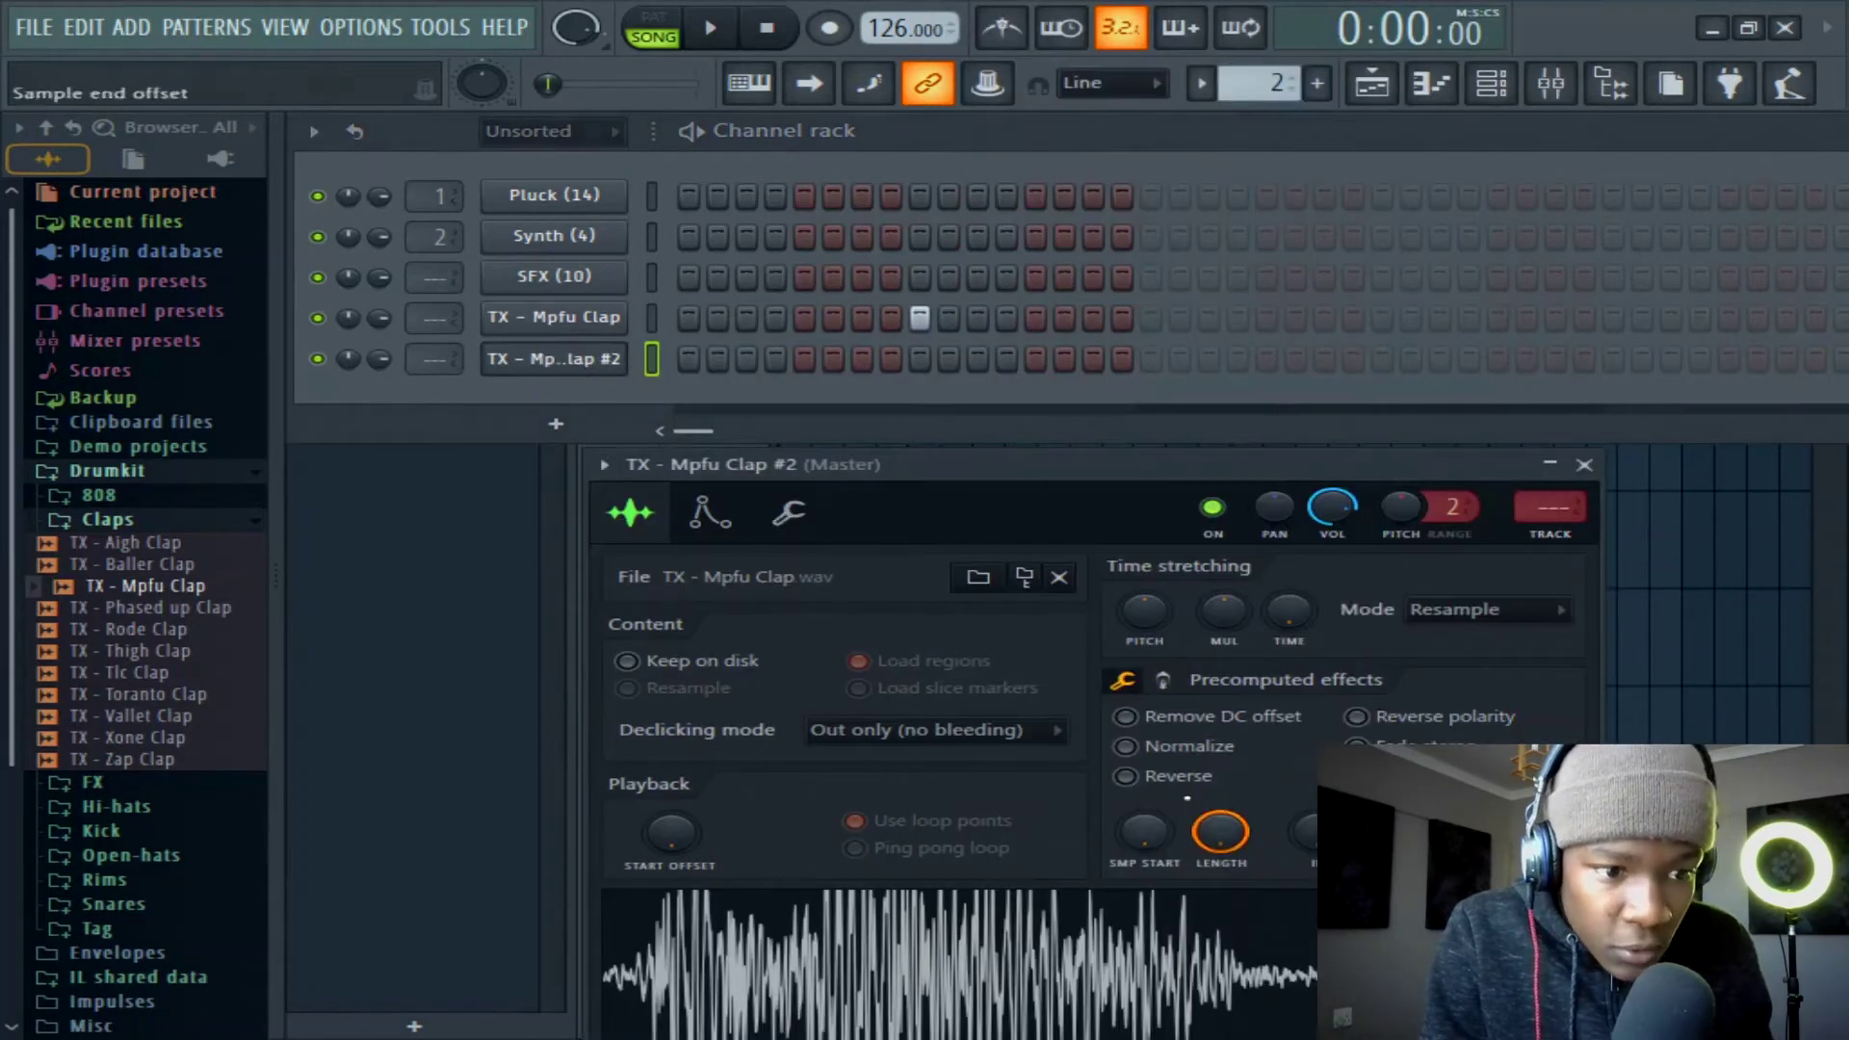
click(1125, 777)
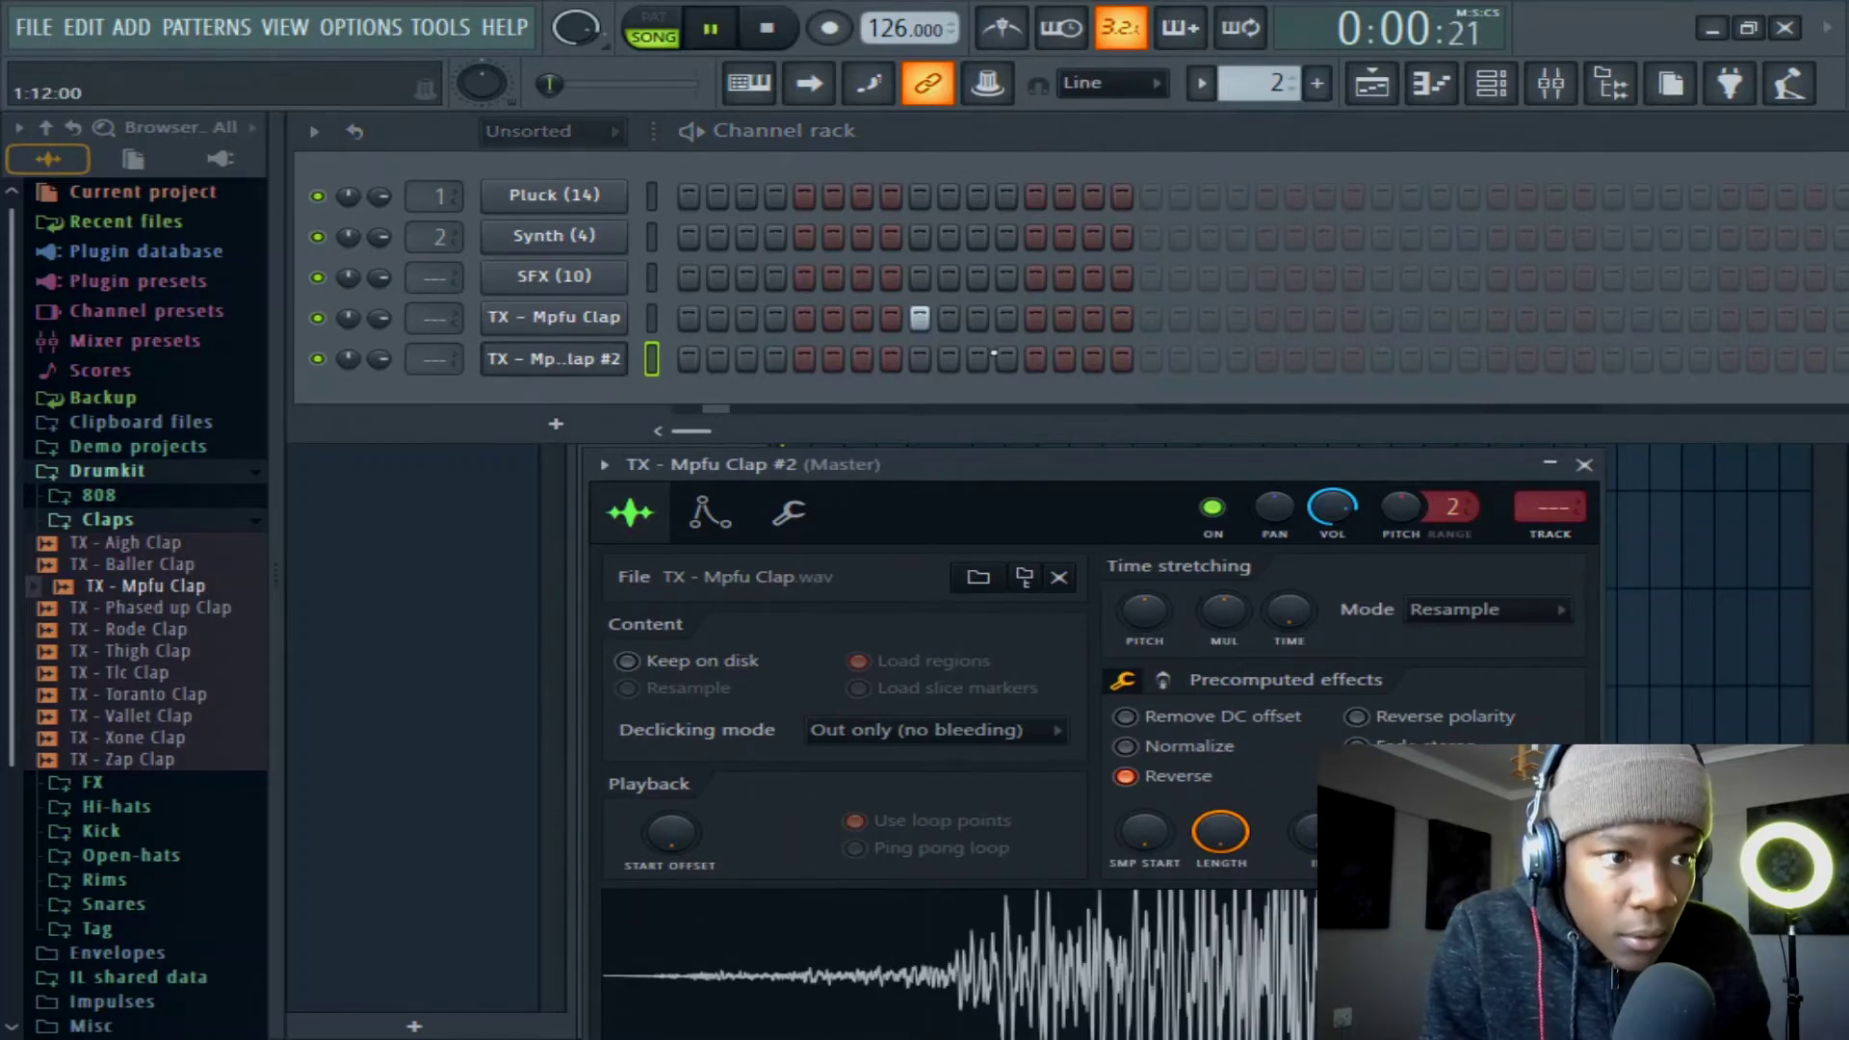
Add a TX - Mpfu Clap hit on beat 3 of bar 2 and build a short clap roll from extra hits, checking it in playback.
click(1383, 319)
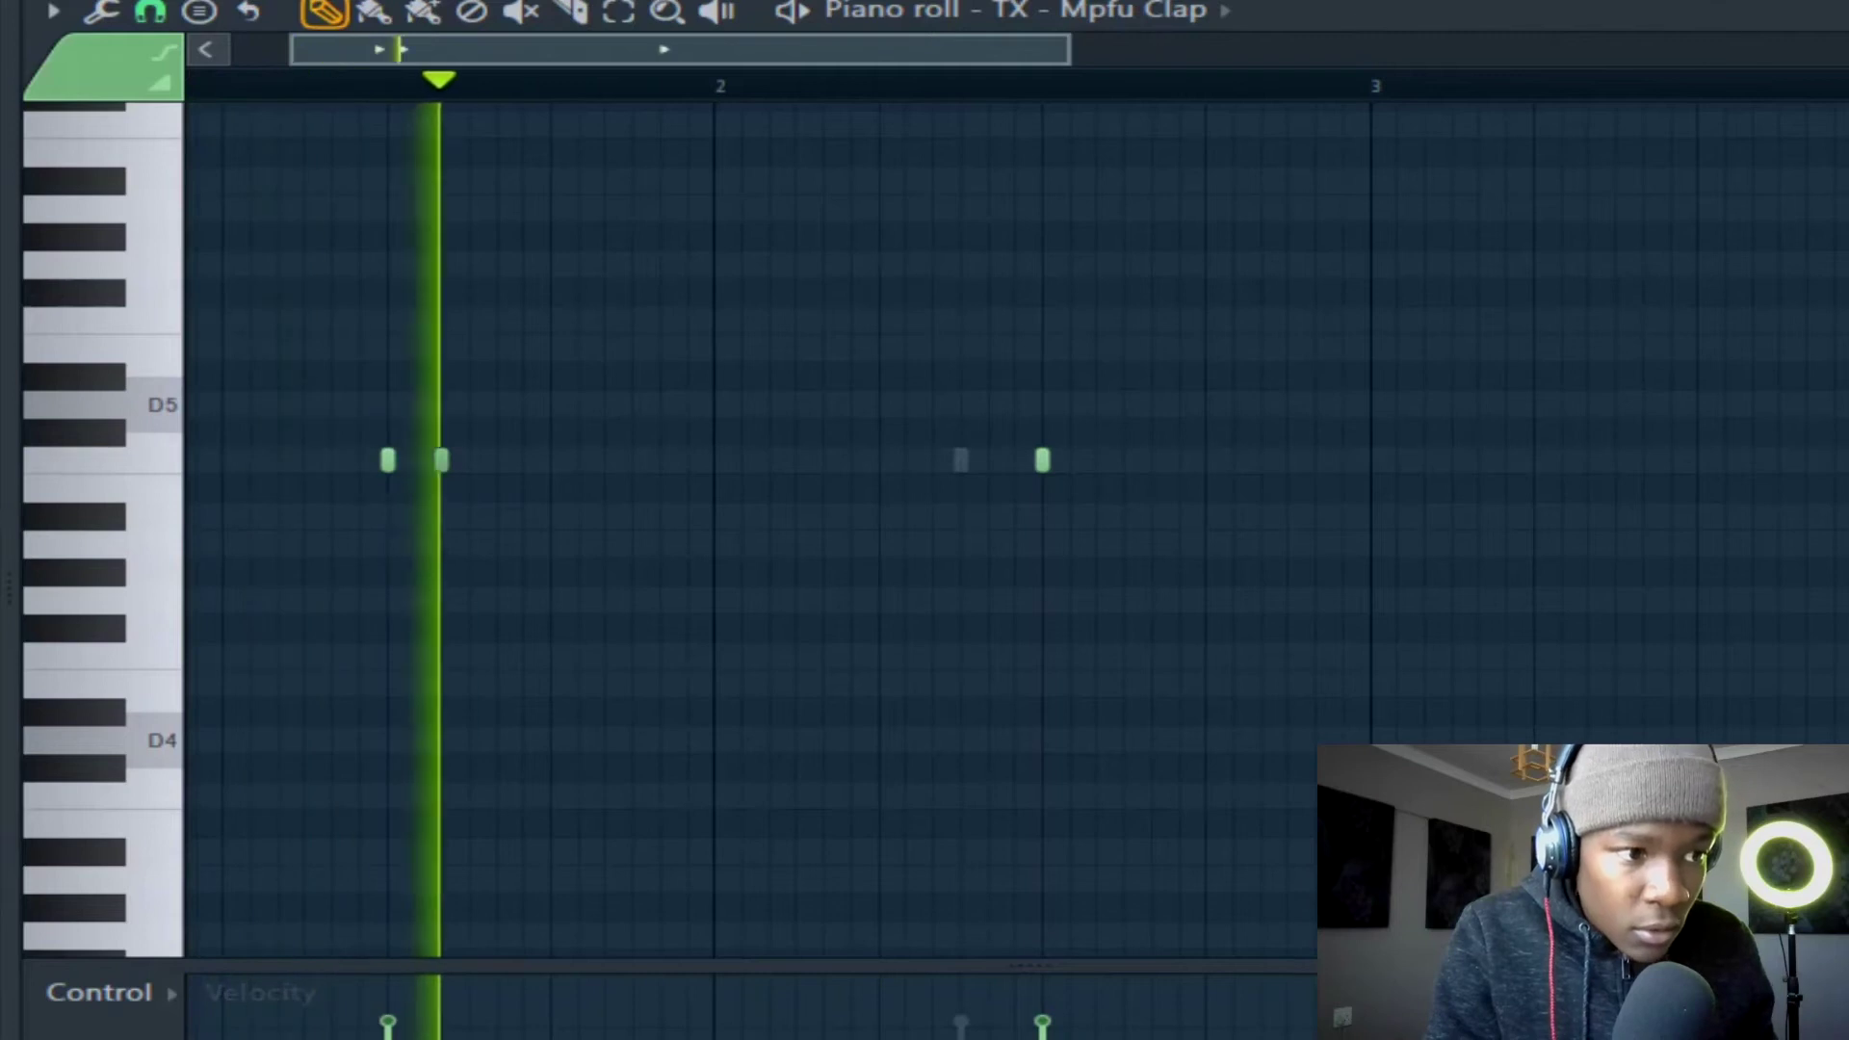
key(space)
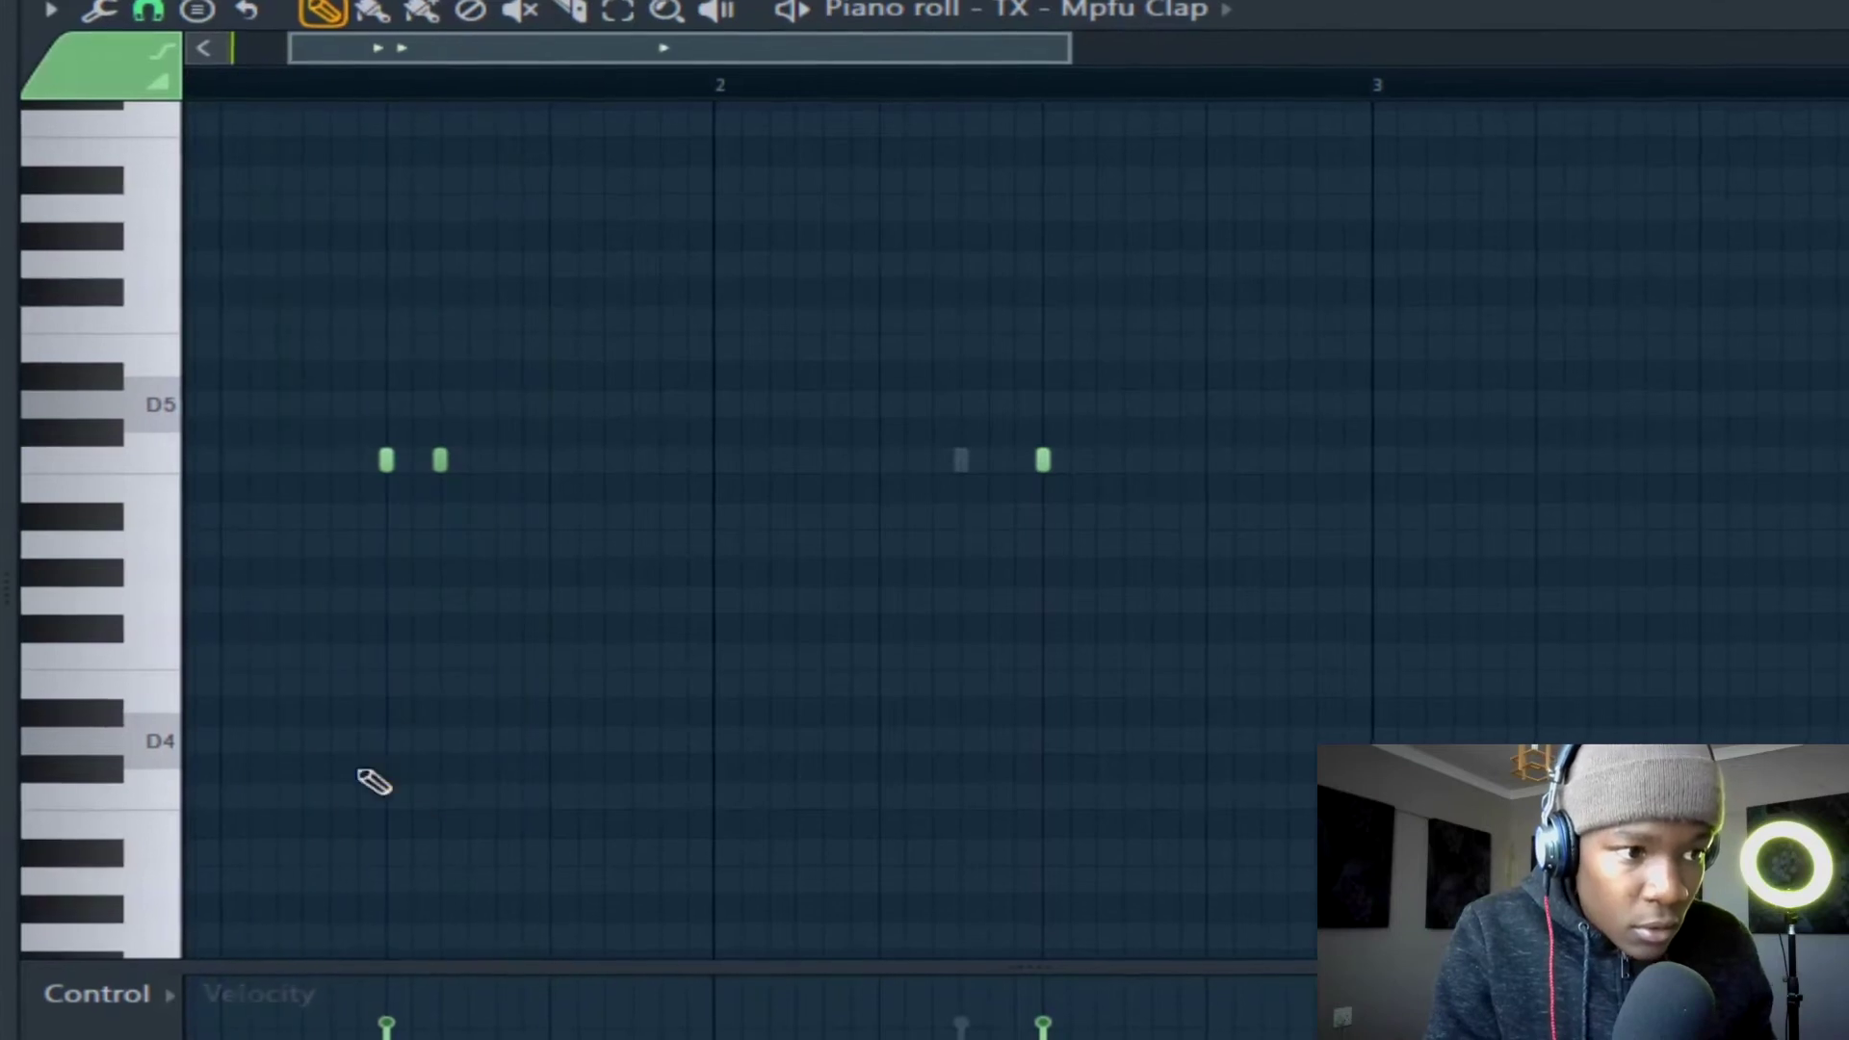
click(466, 459)
key(space)
key(space)
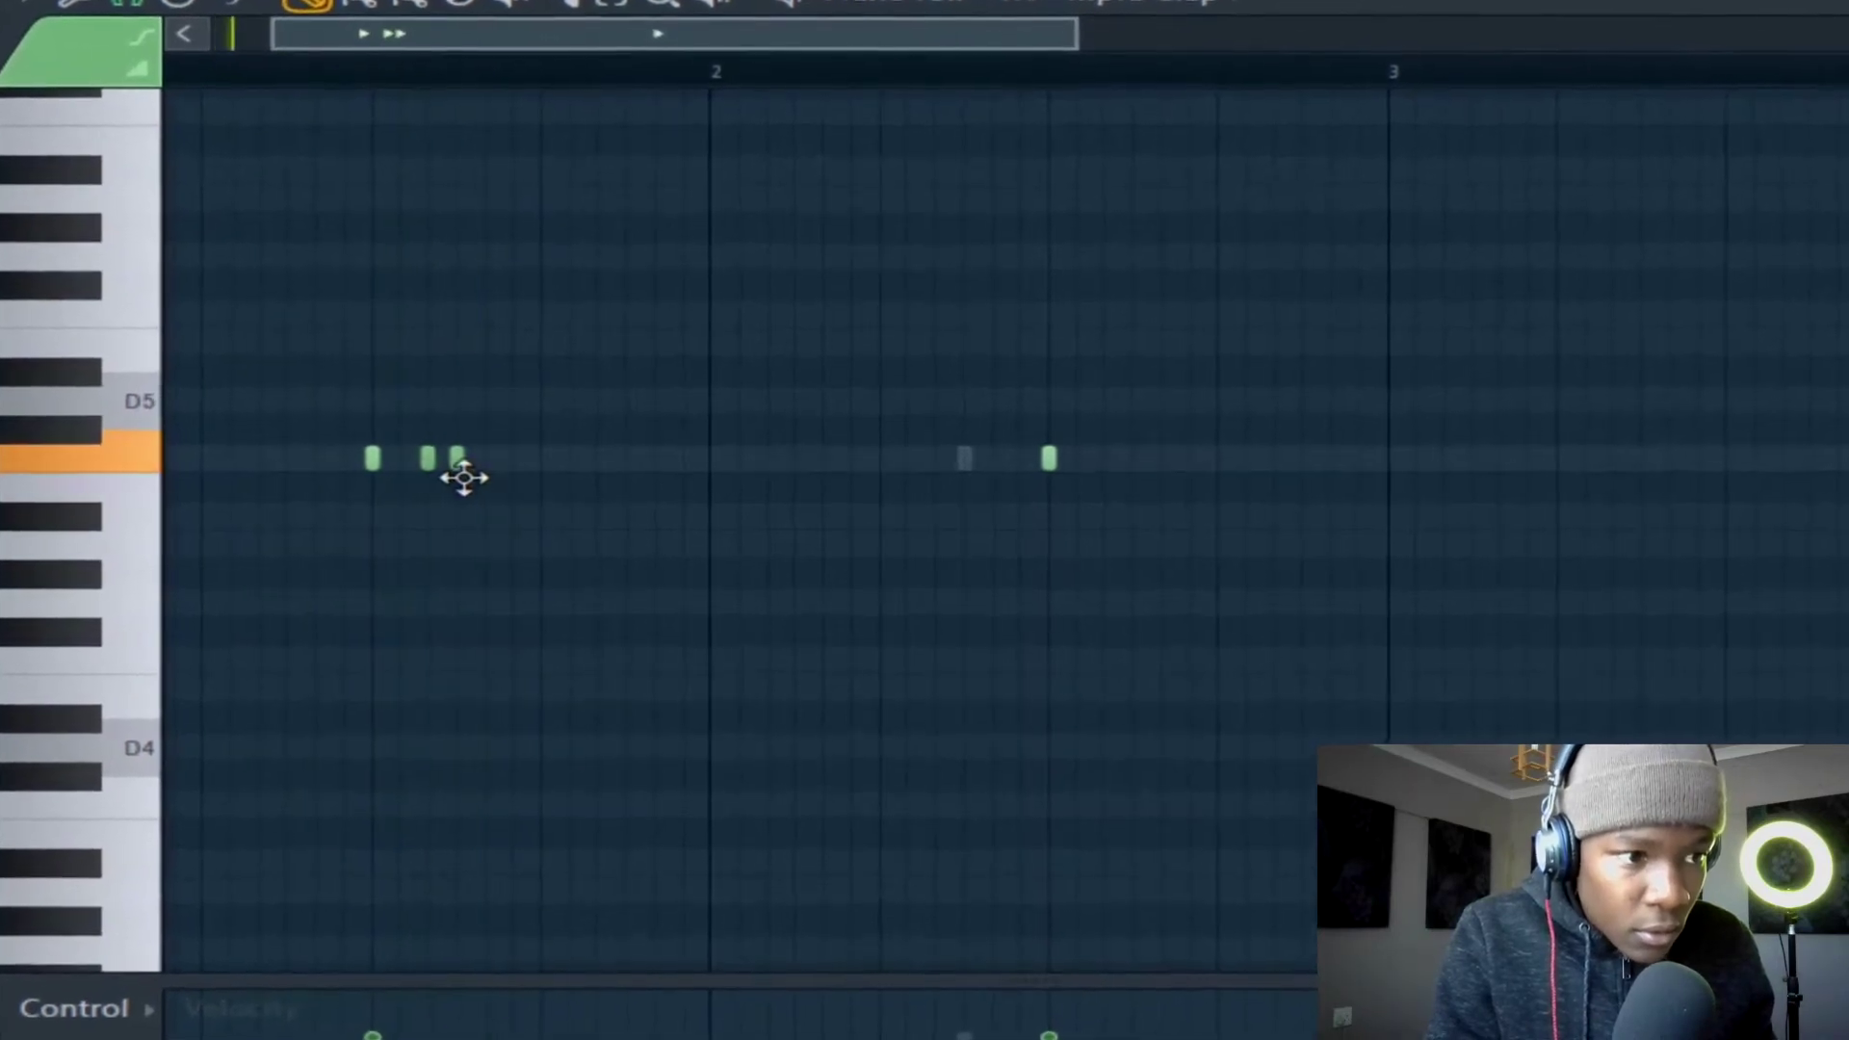
key(space)
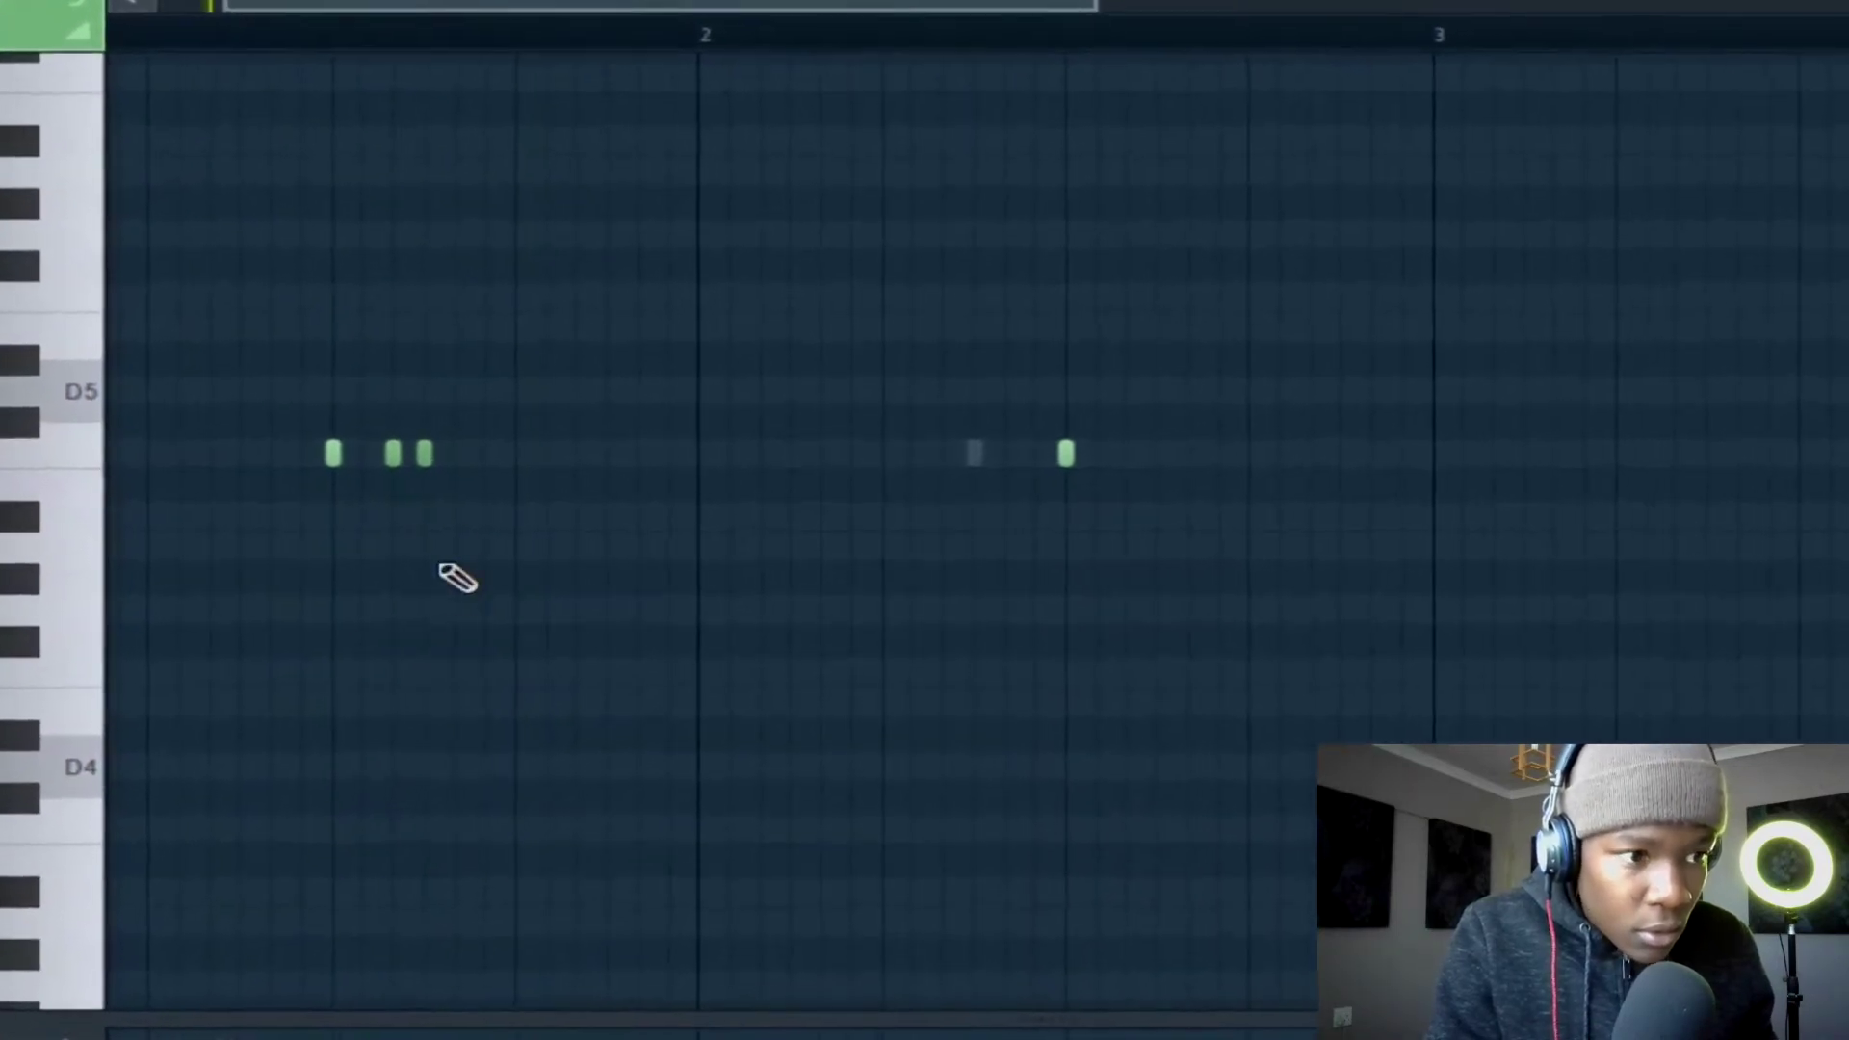
key(space)
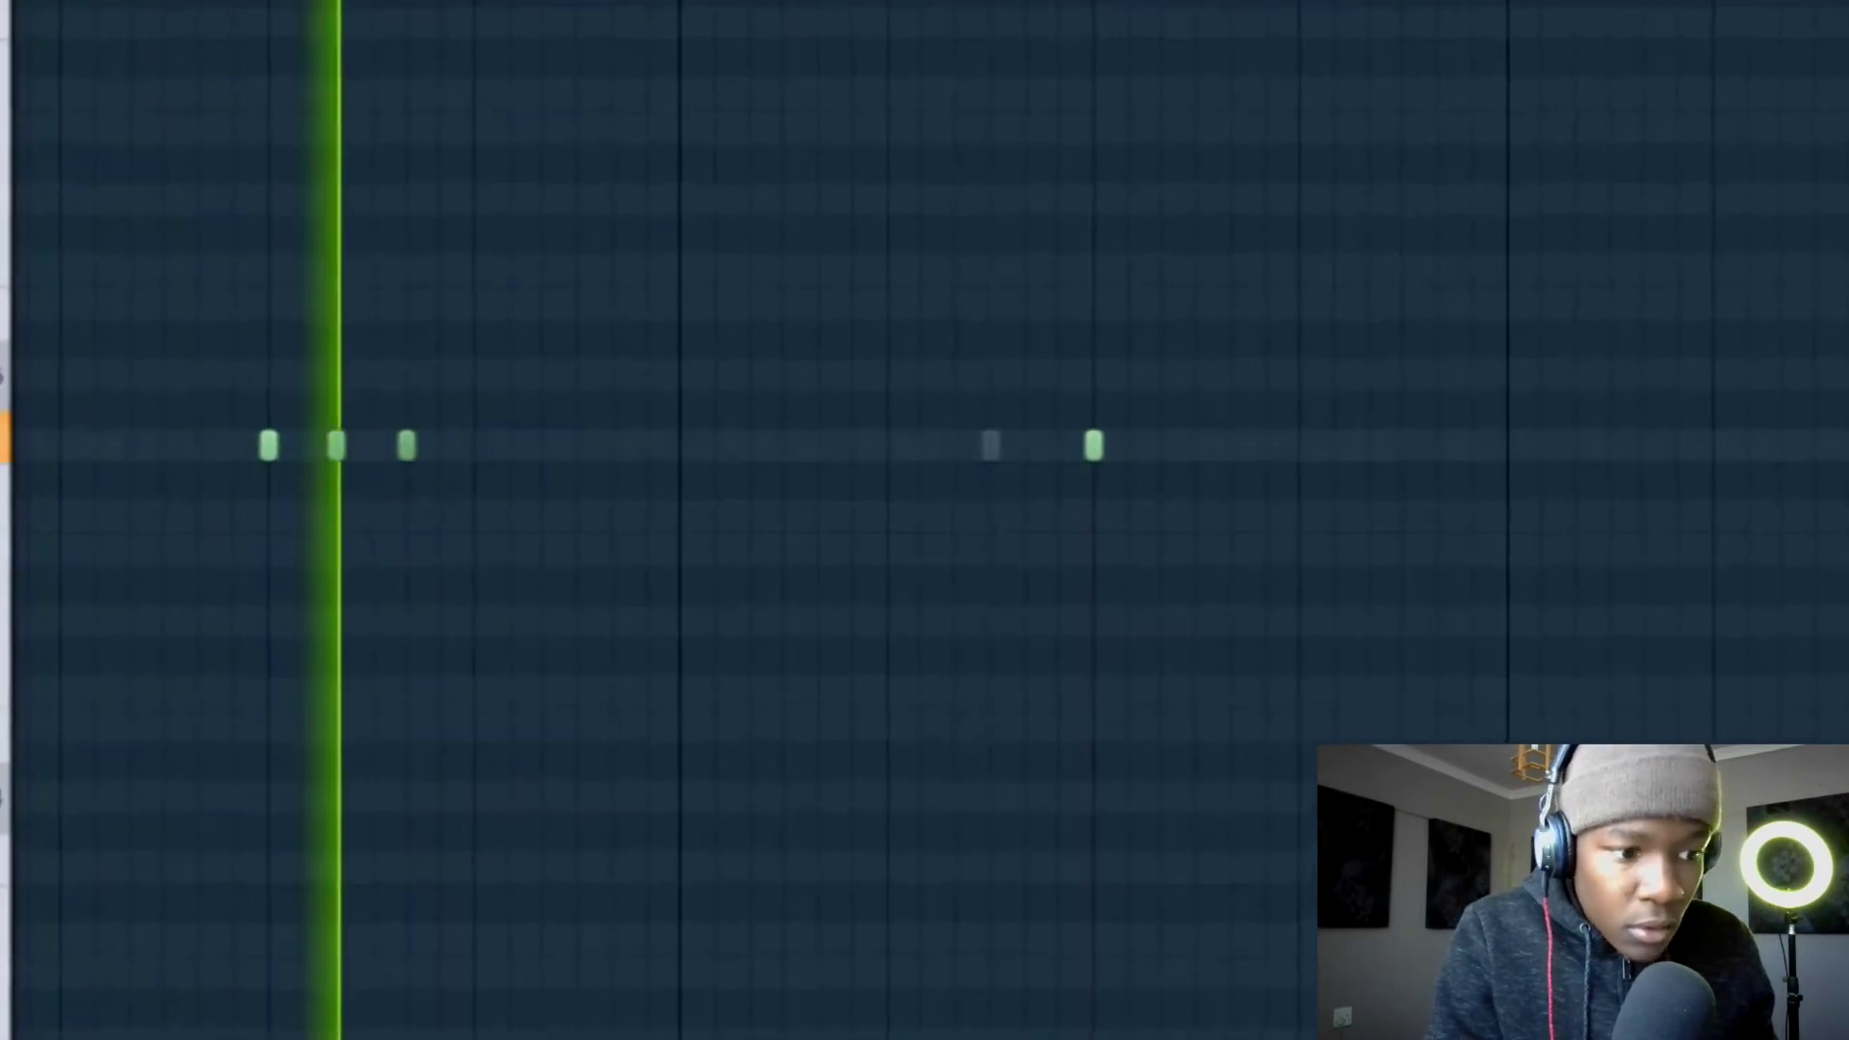
key(space)
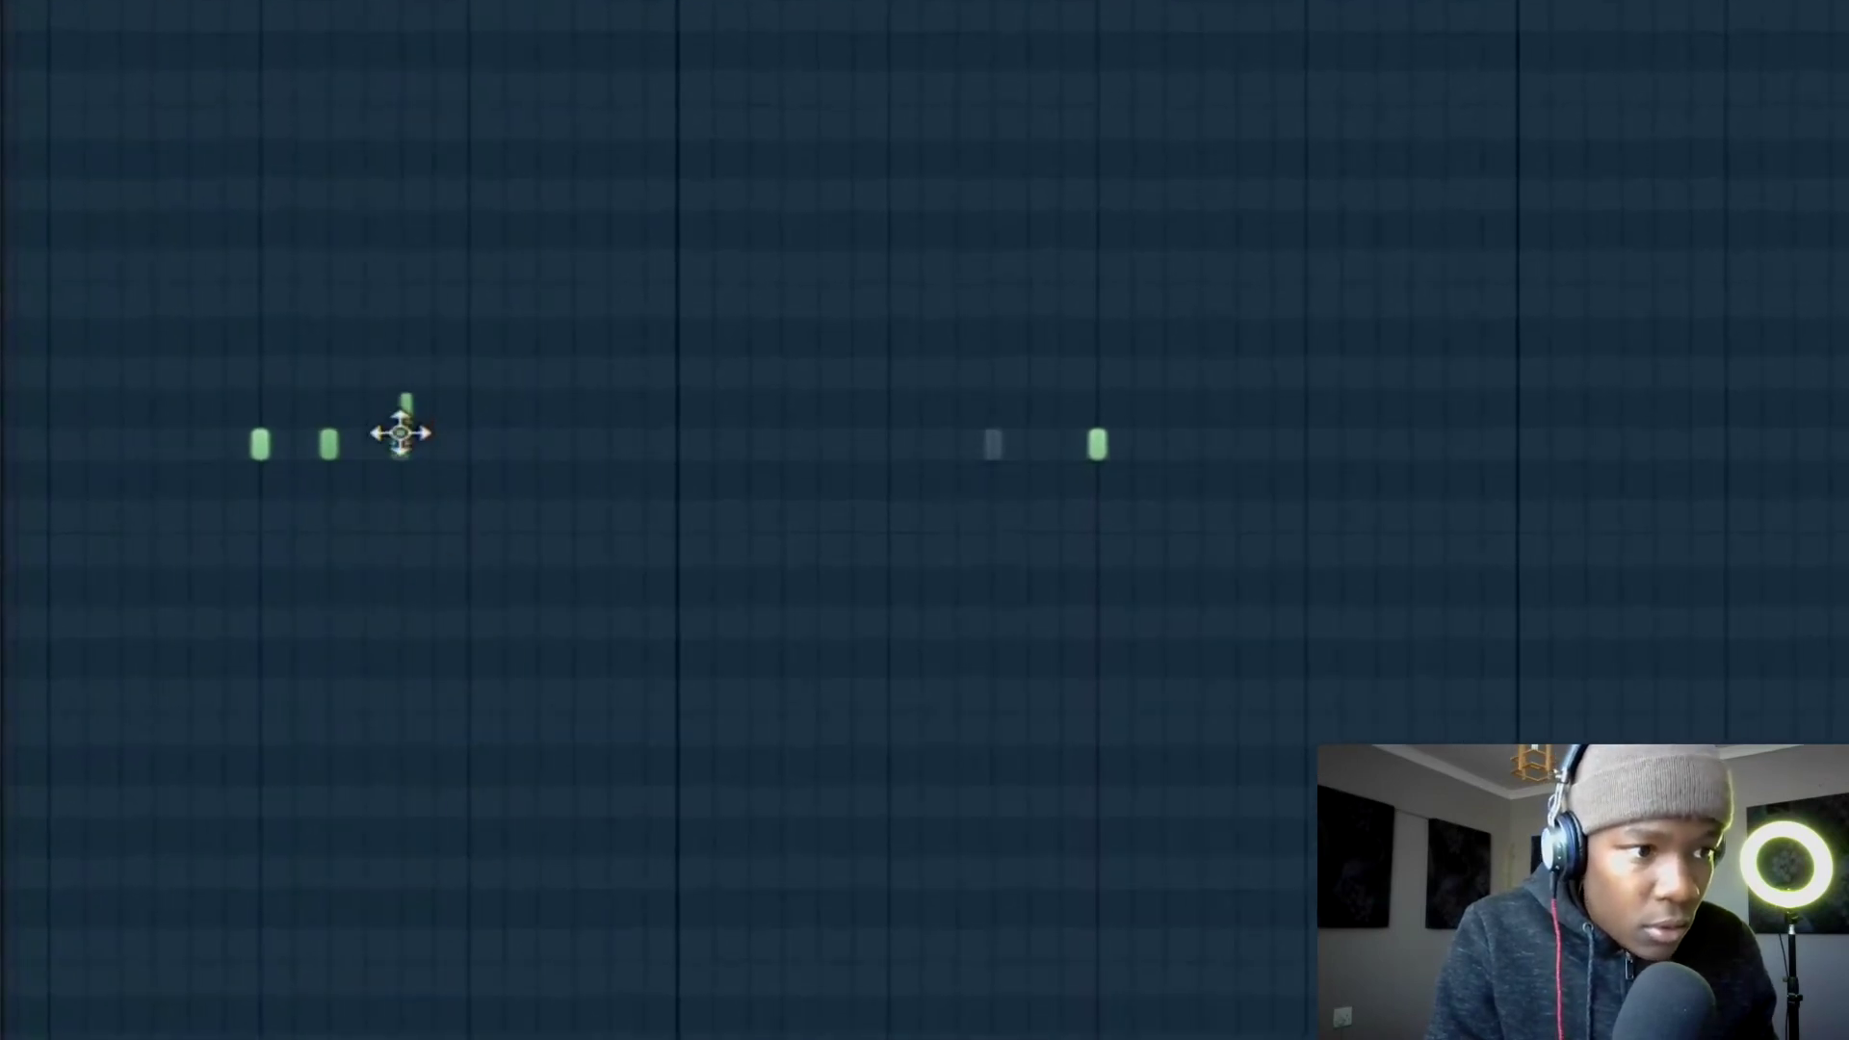
key(space)
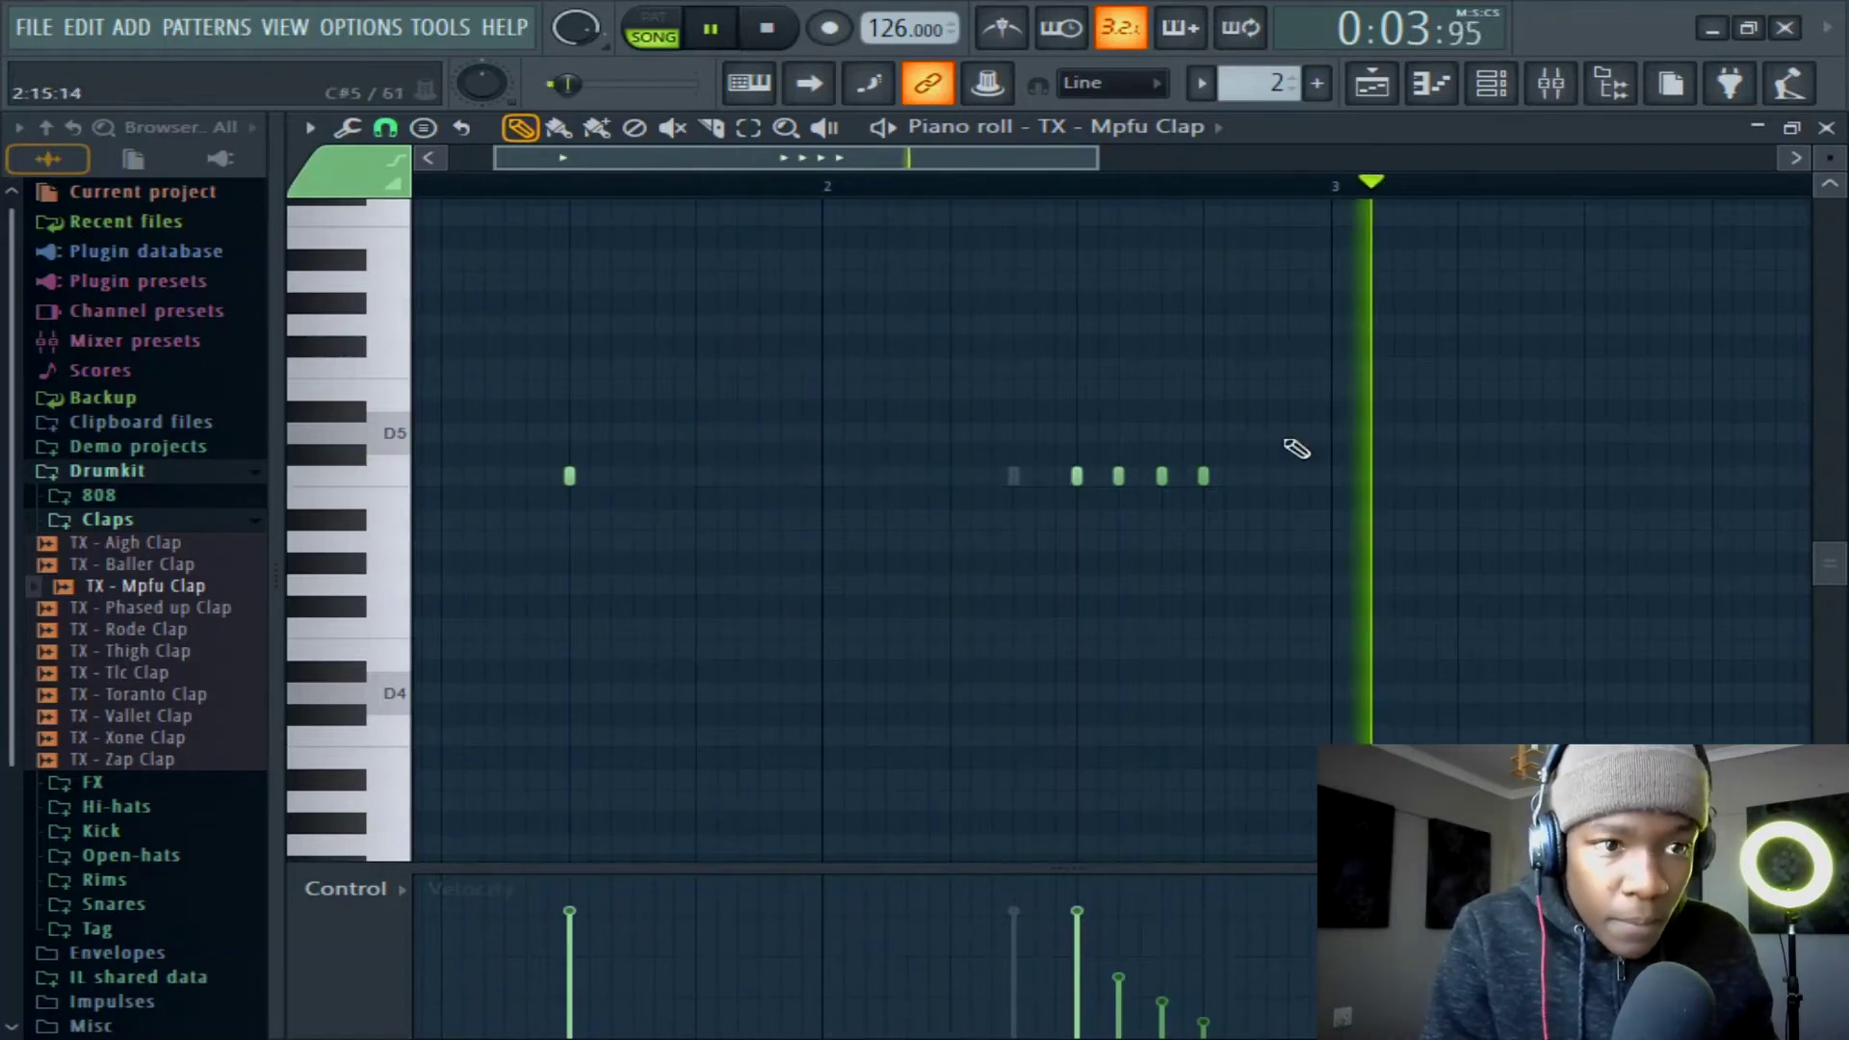
Duplicate the two-bar TX - Mpfu Clap pattern into bars 3 and 4 and open the reversed clap's sample settings.
scroll(1161, 193, down, 4)
key(space)
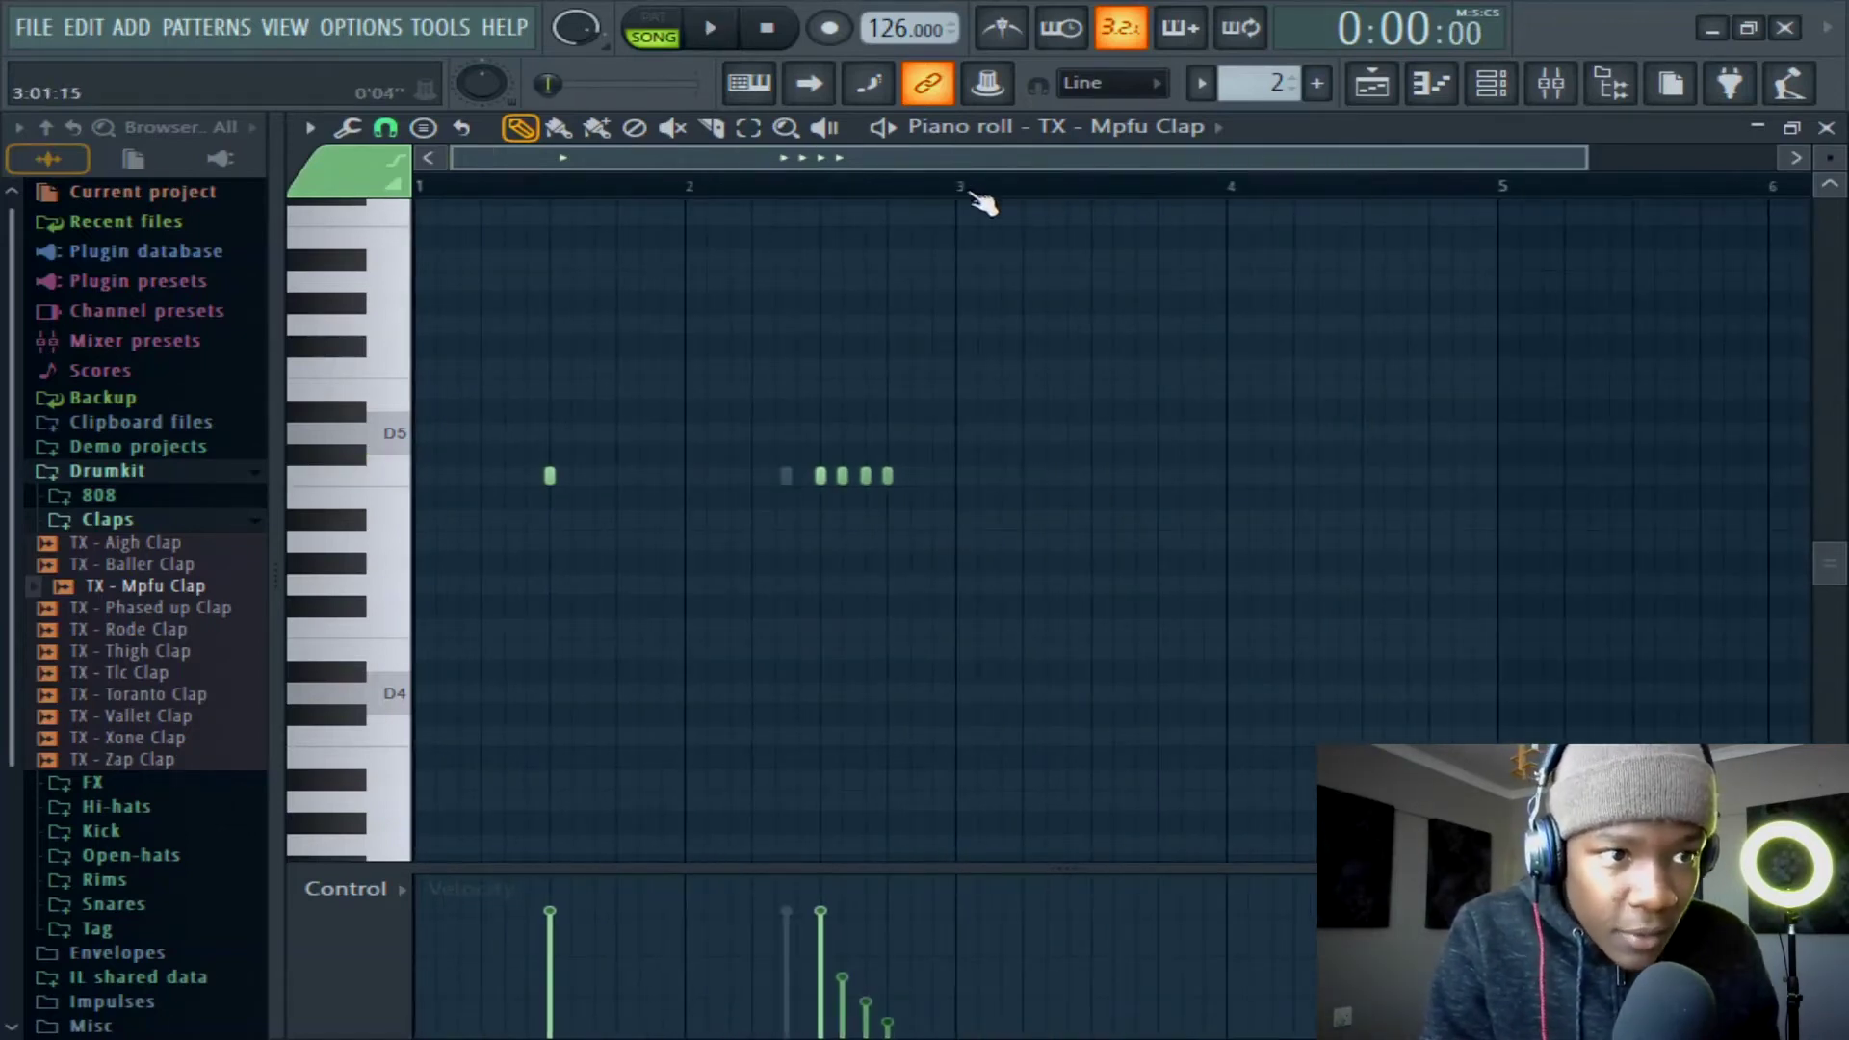
drag(973, 191, 4, 465)
key(ctrl+b)
scroll(987, 186, down, 3)
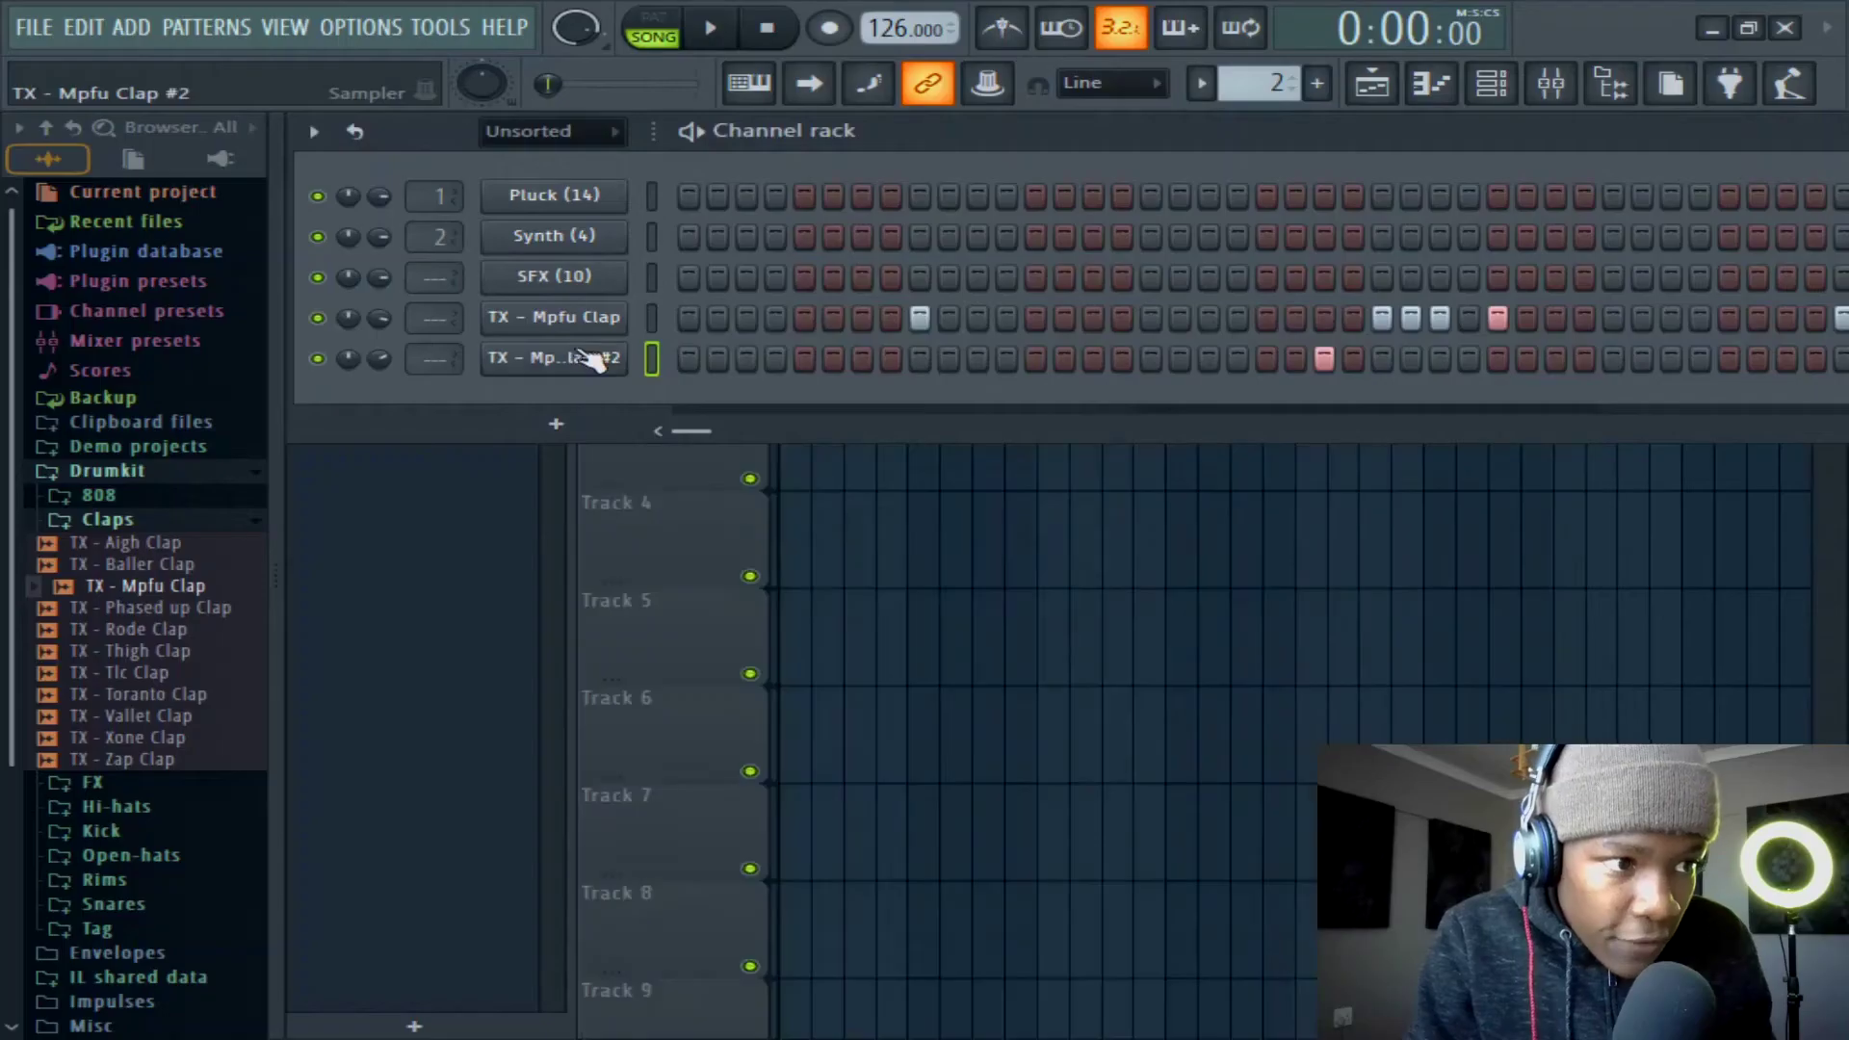
click(587, 359)
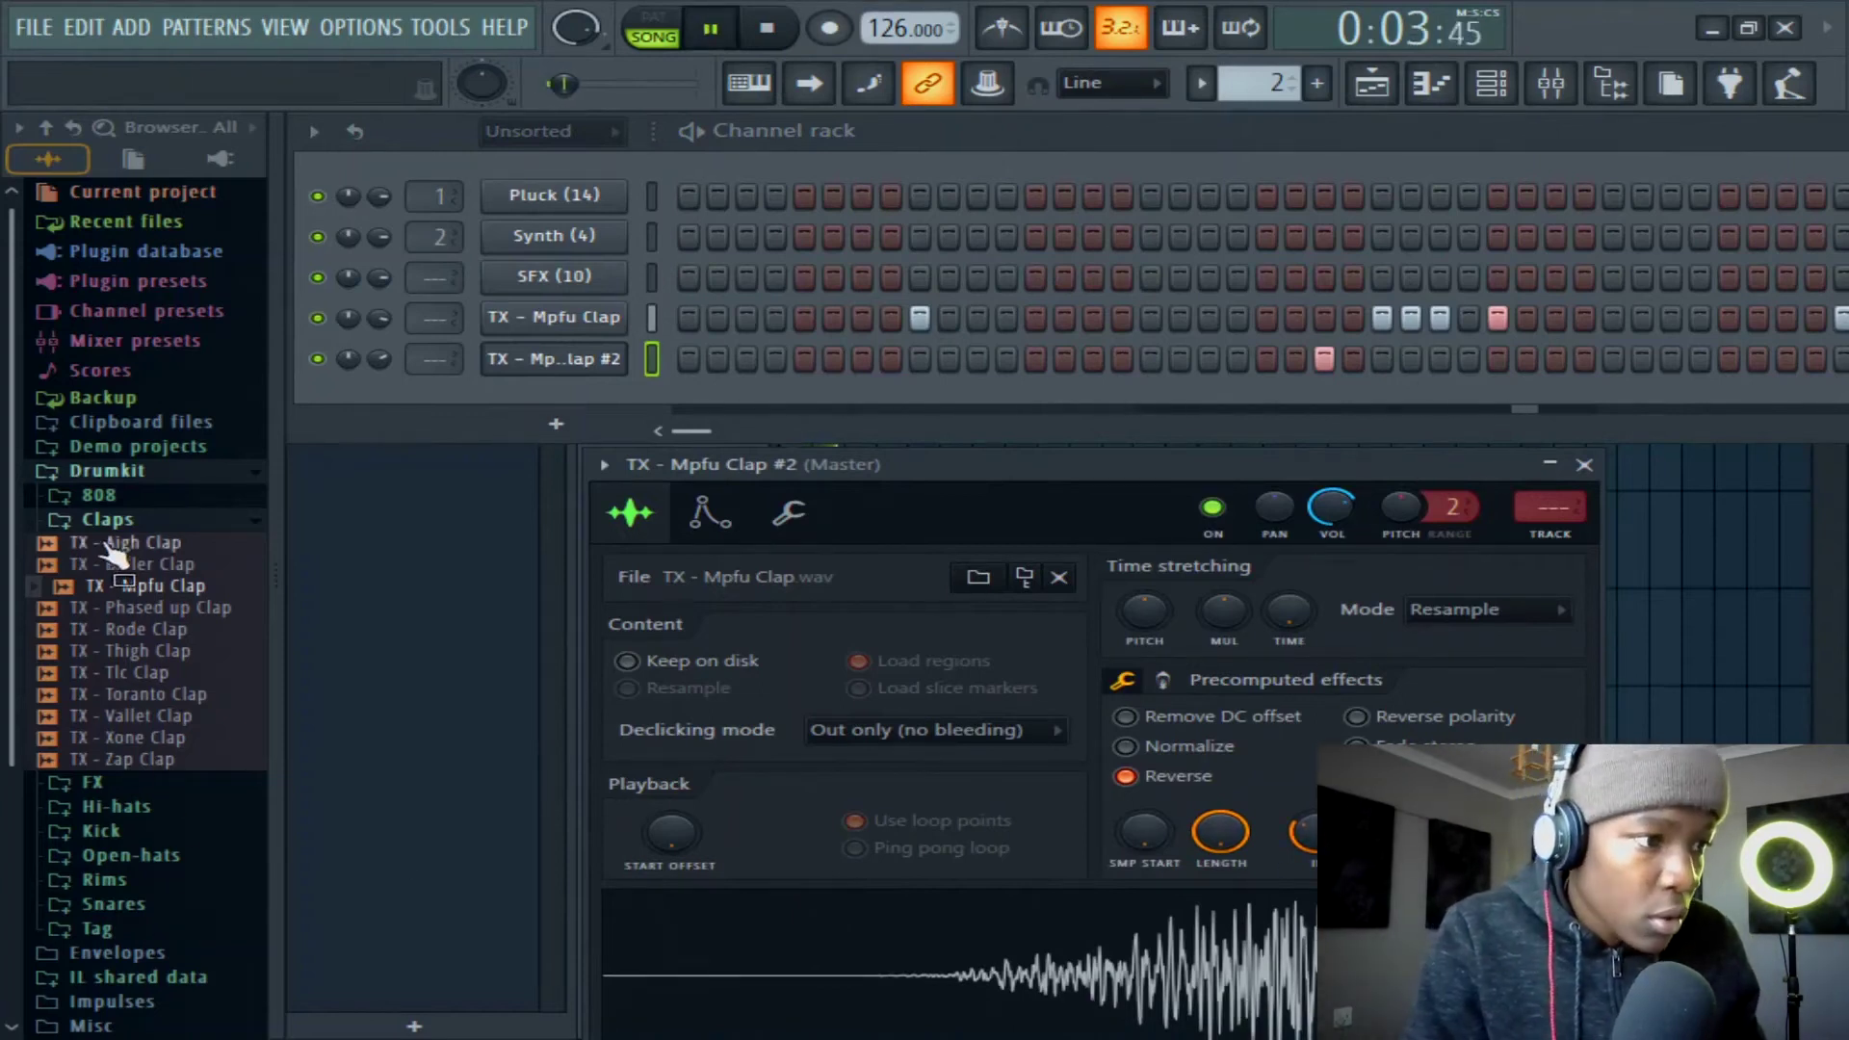
Browse the drum kit samples and place TX - Fie hi-hat hits on triplet positions in the first half of bar 1.
drag(106, 545, 106, 535)
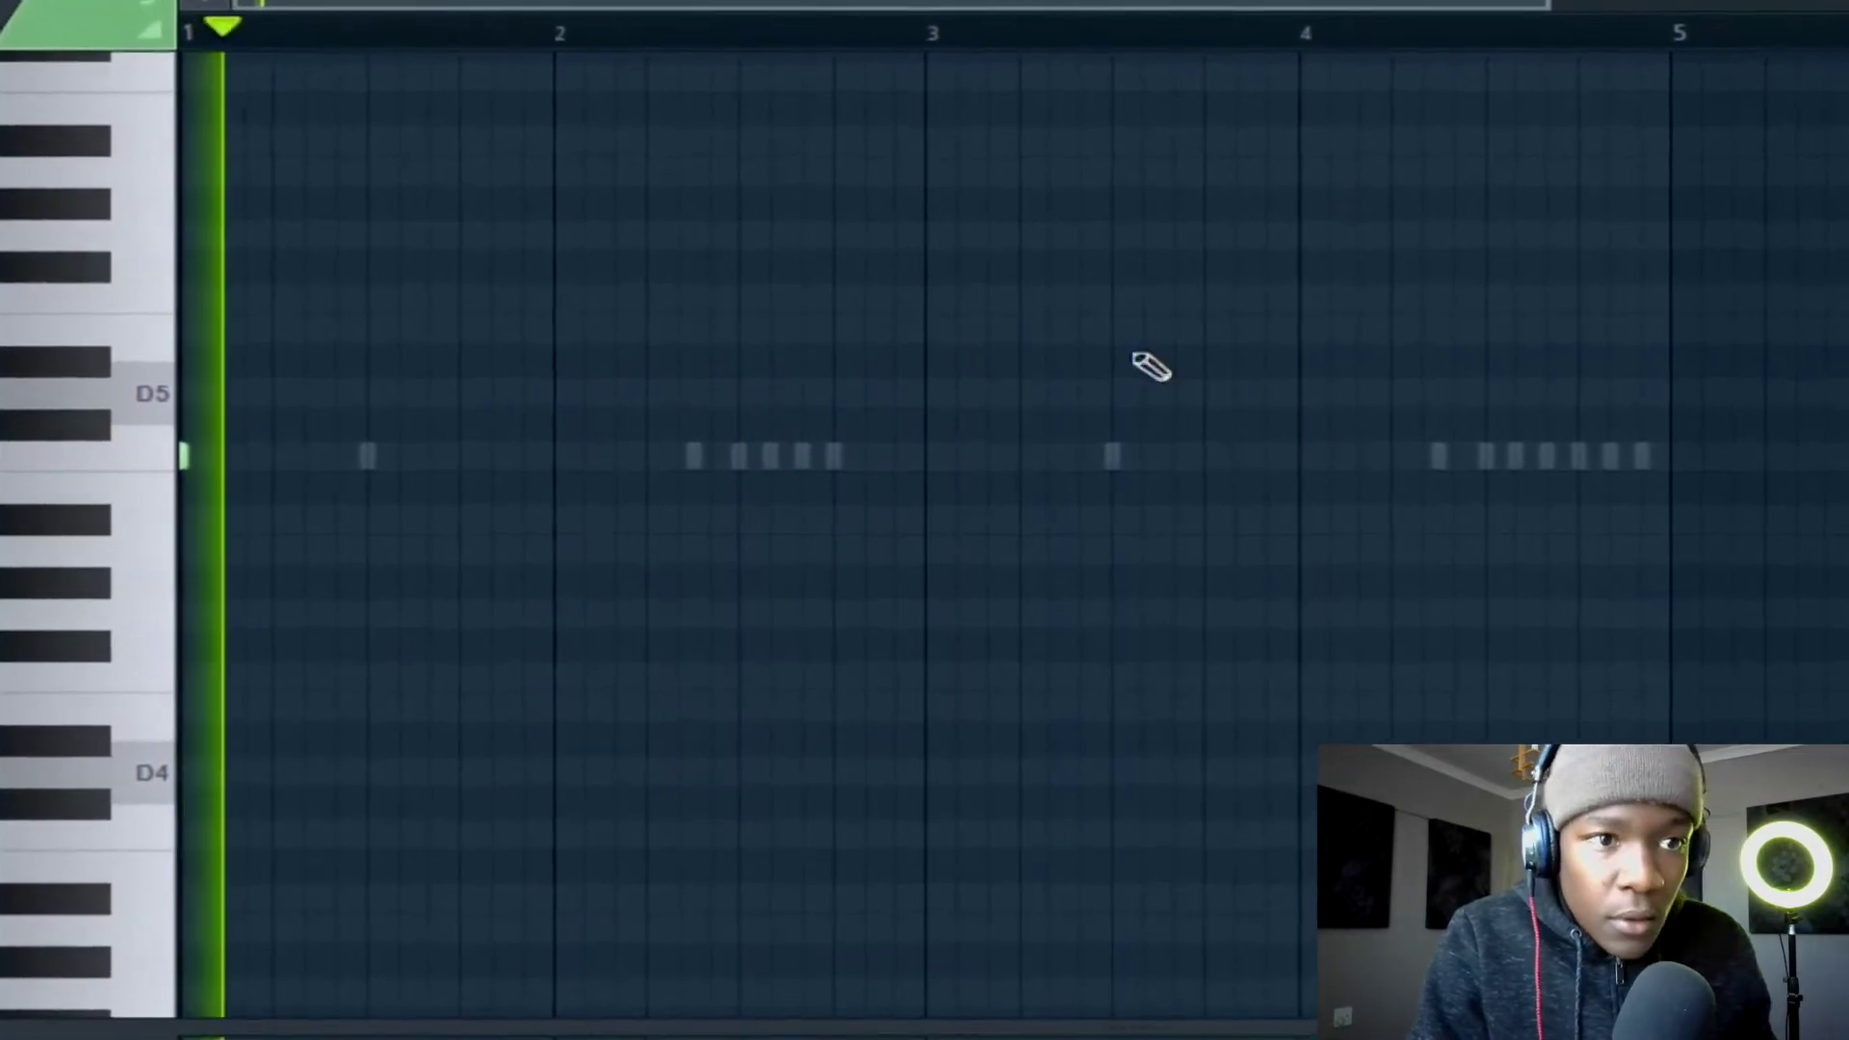
scroll(189, 587, up, 3)
click(223, 454)
key(space)
click(313, 453)
click(382, 453)
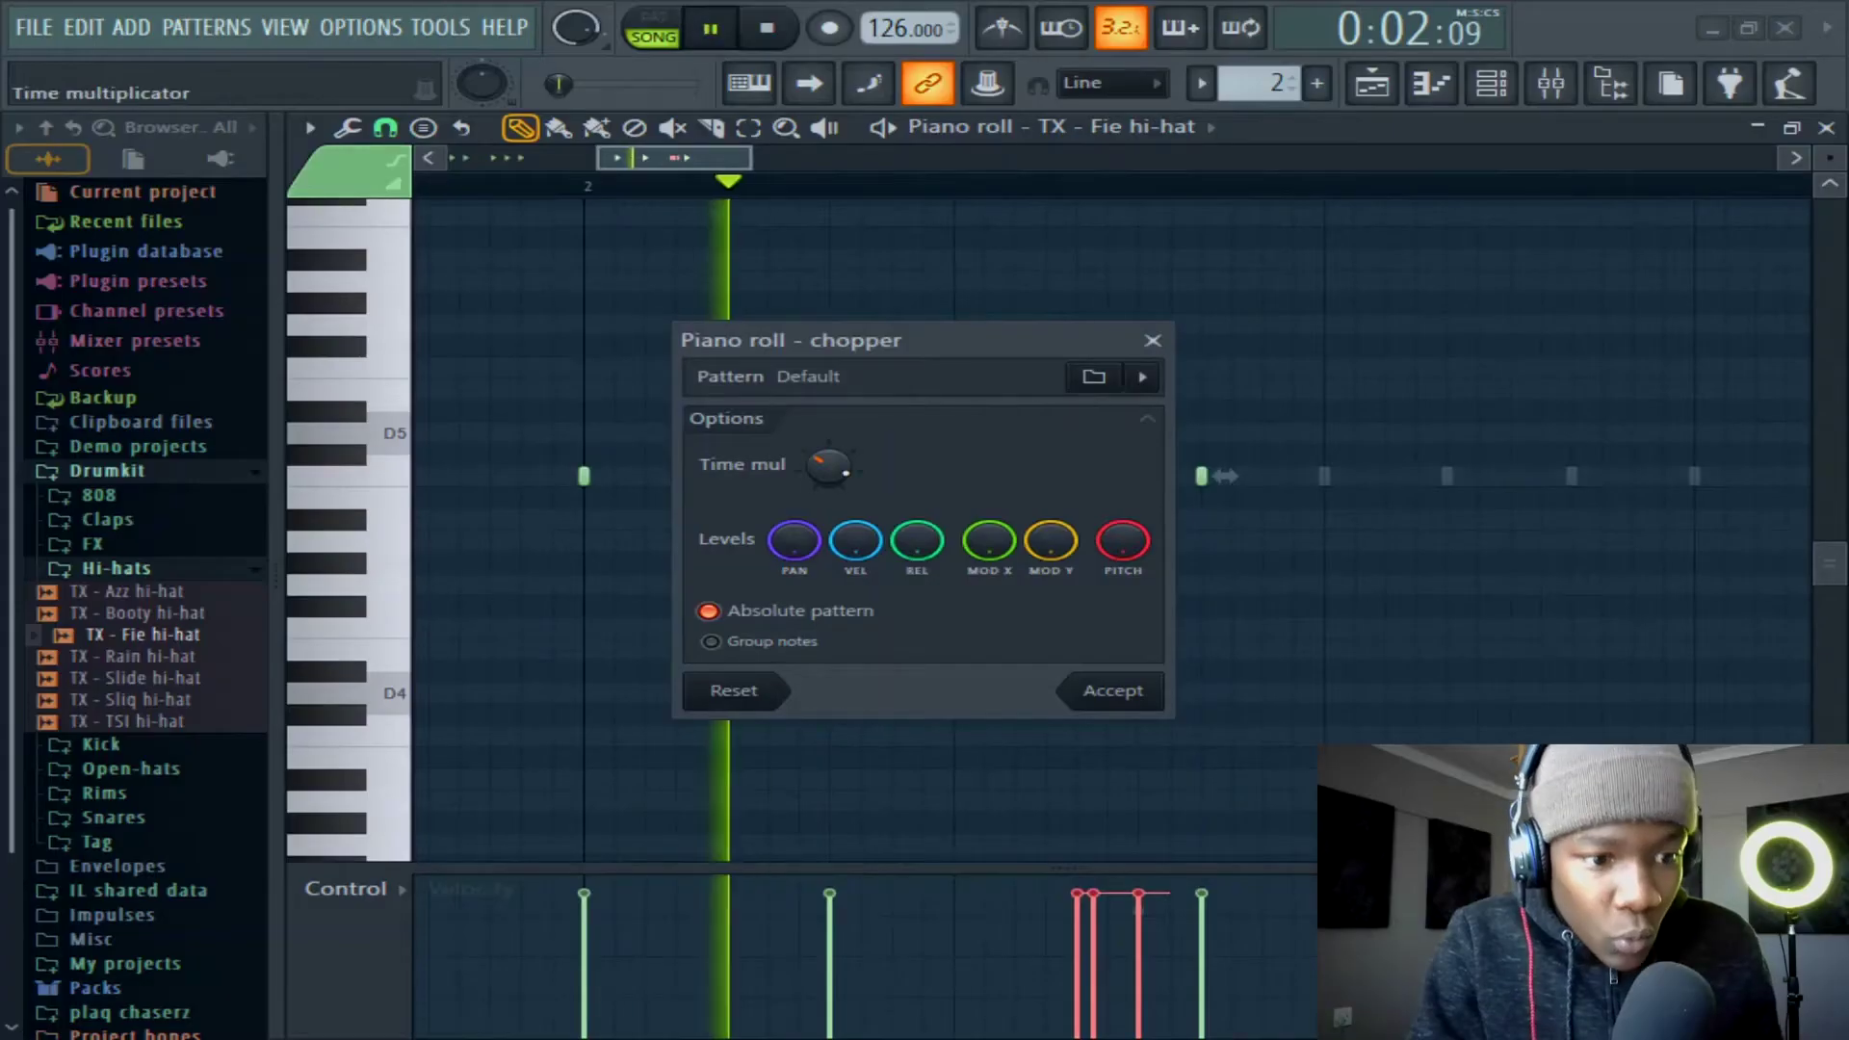
Chop the hi-hat note before beat 3 of bar 2 into a five-hit roll and give the hits rising velocities.
drag(828, 467, 828, 481)
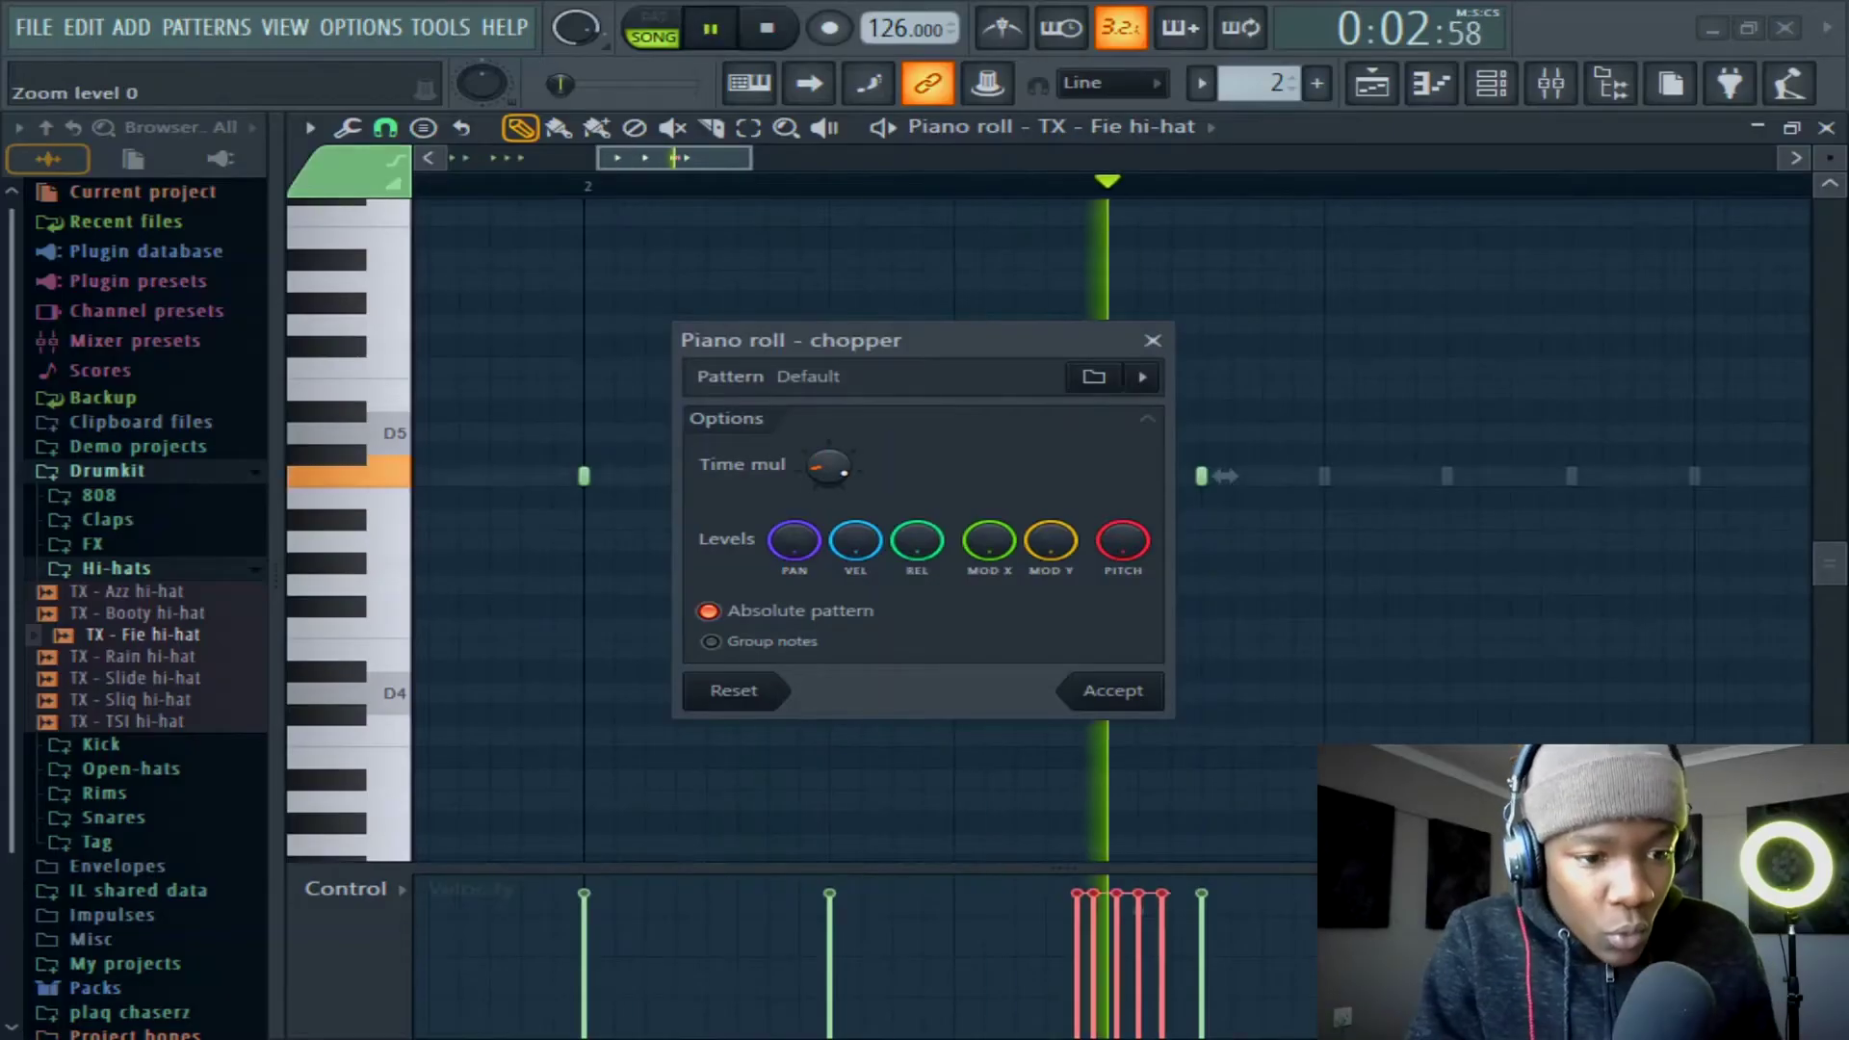
click(1113, 690)
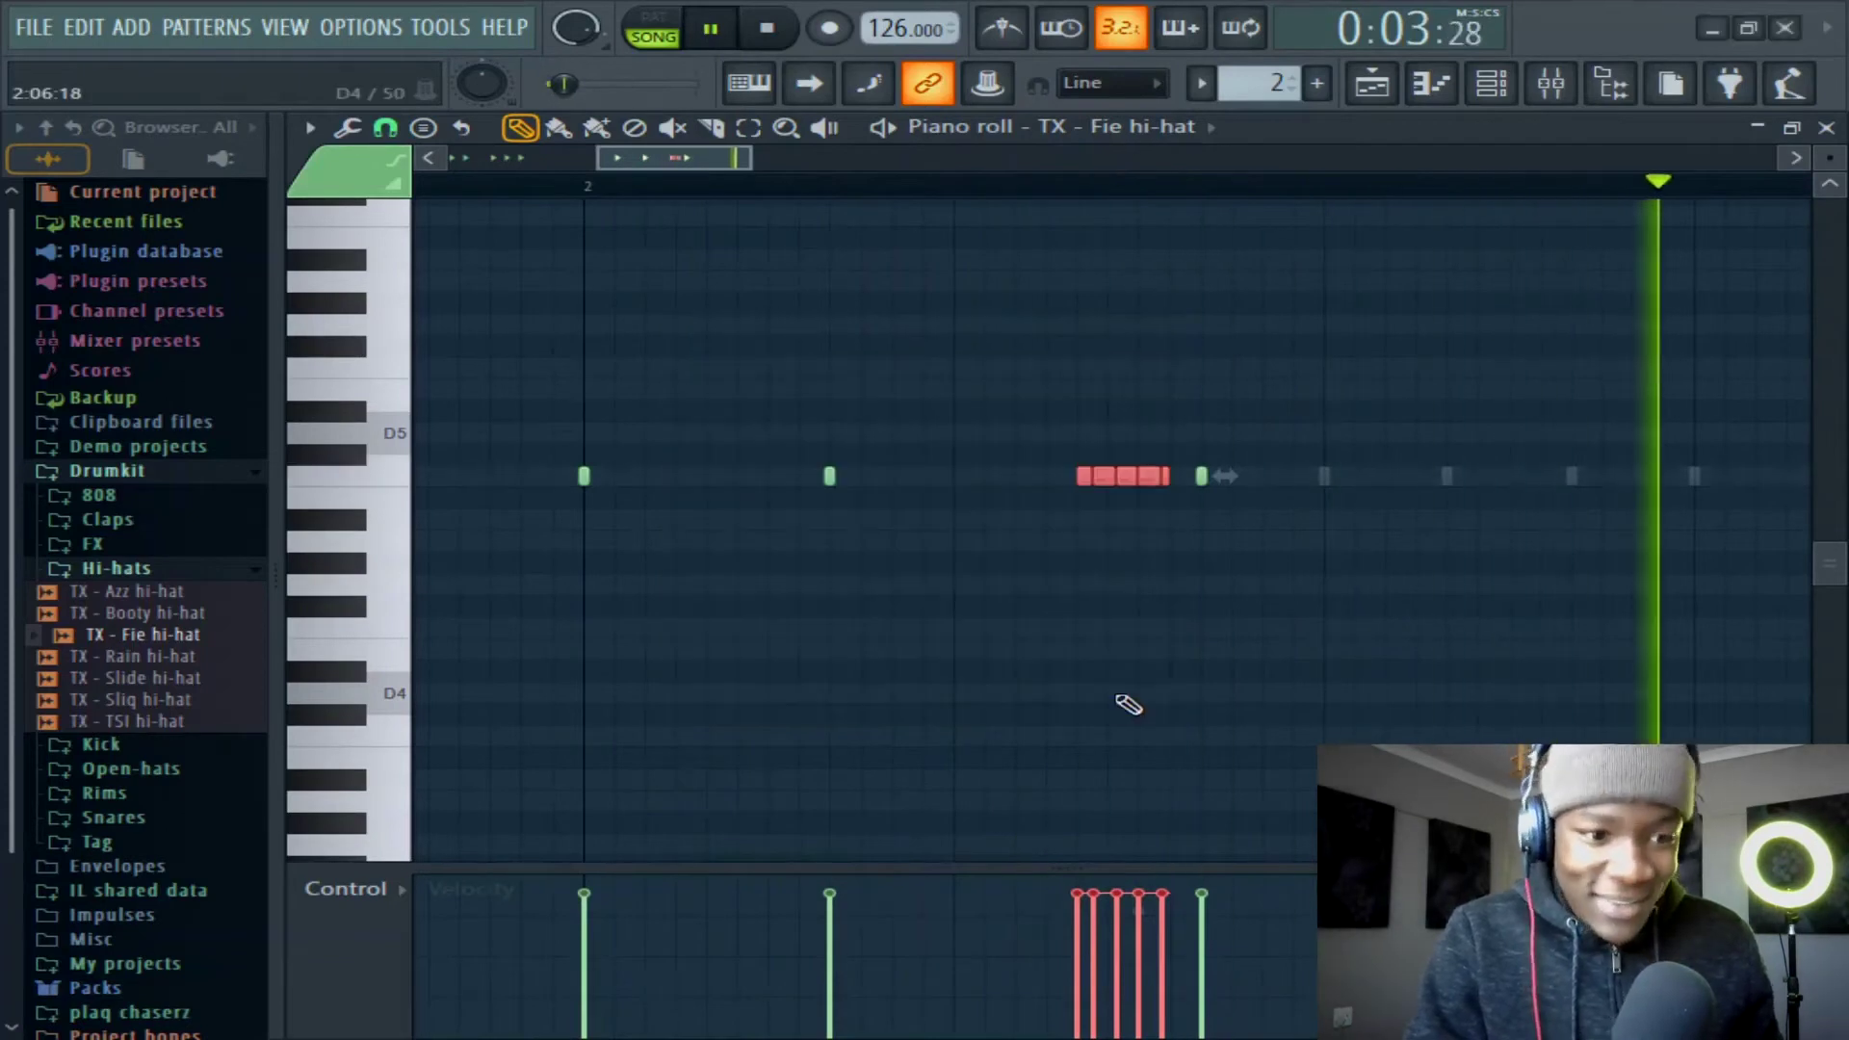
drag(1075, 963, 1163, 936)
key(space)
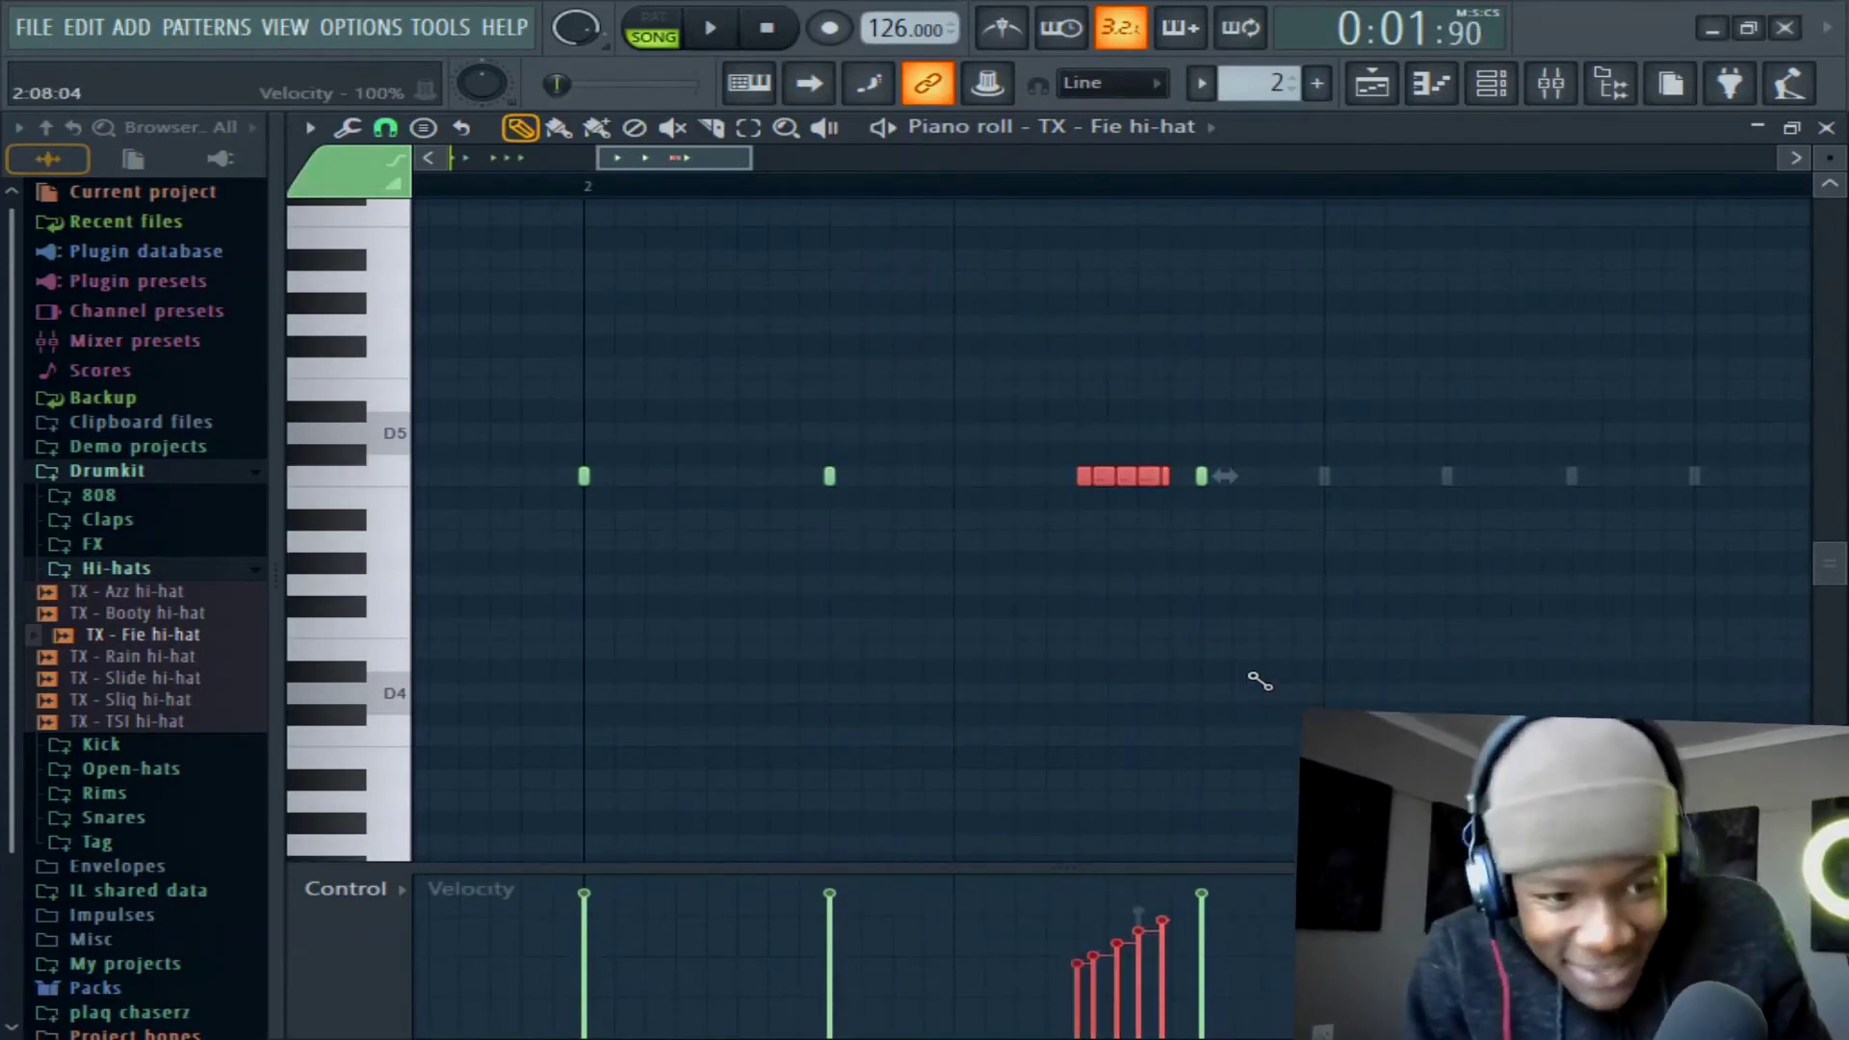
key(space)
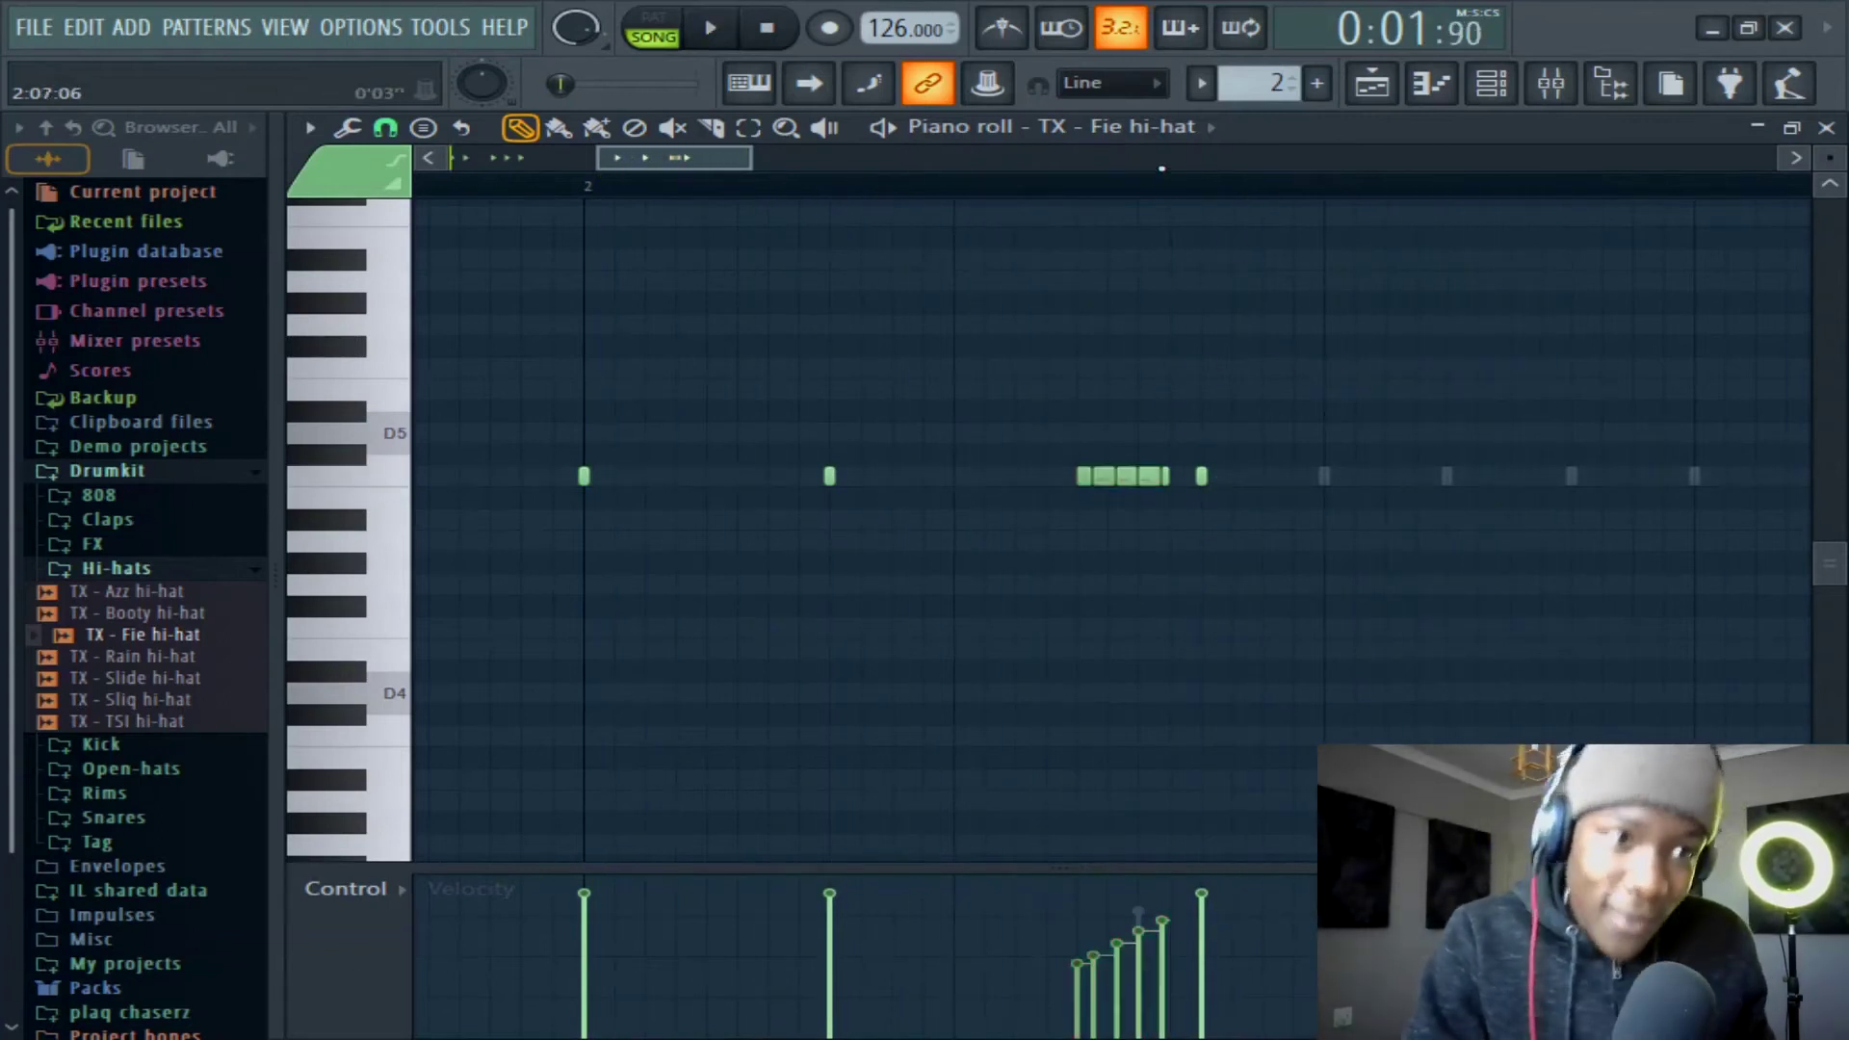
Add three more TX - Fie hi-hat hits in the last part of bar 2 and check their timing in playback.
scroll(972, 405, down, 3)
key(space)
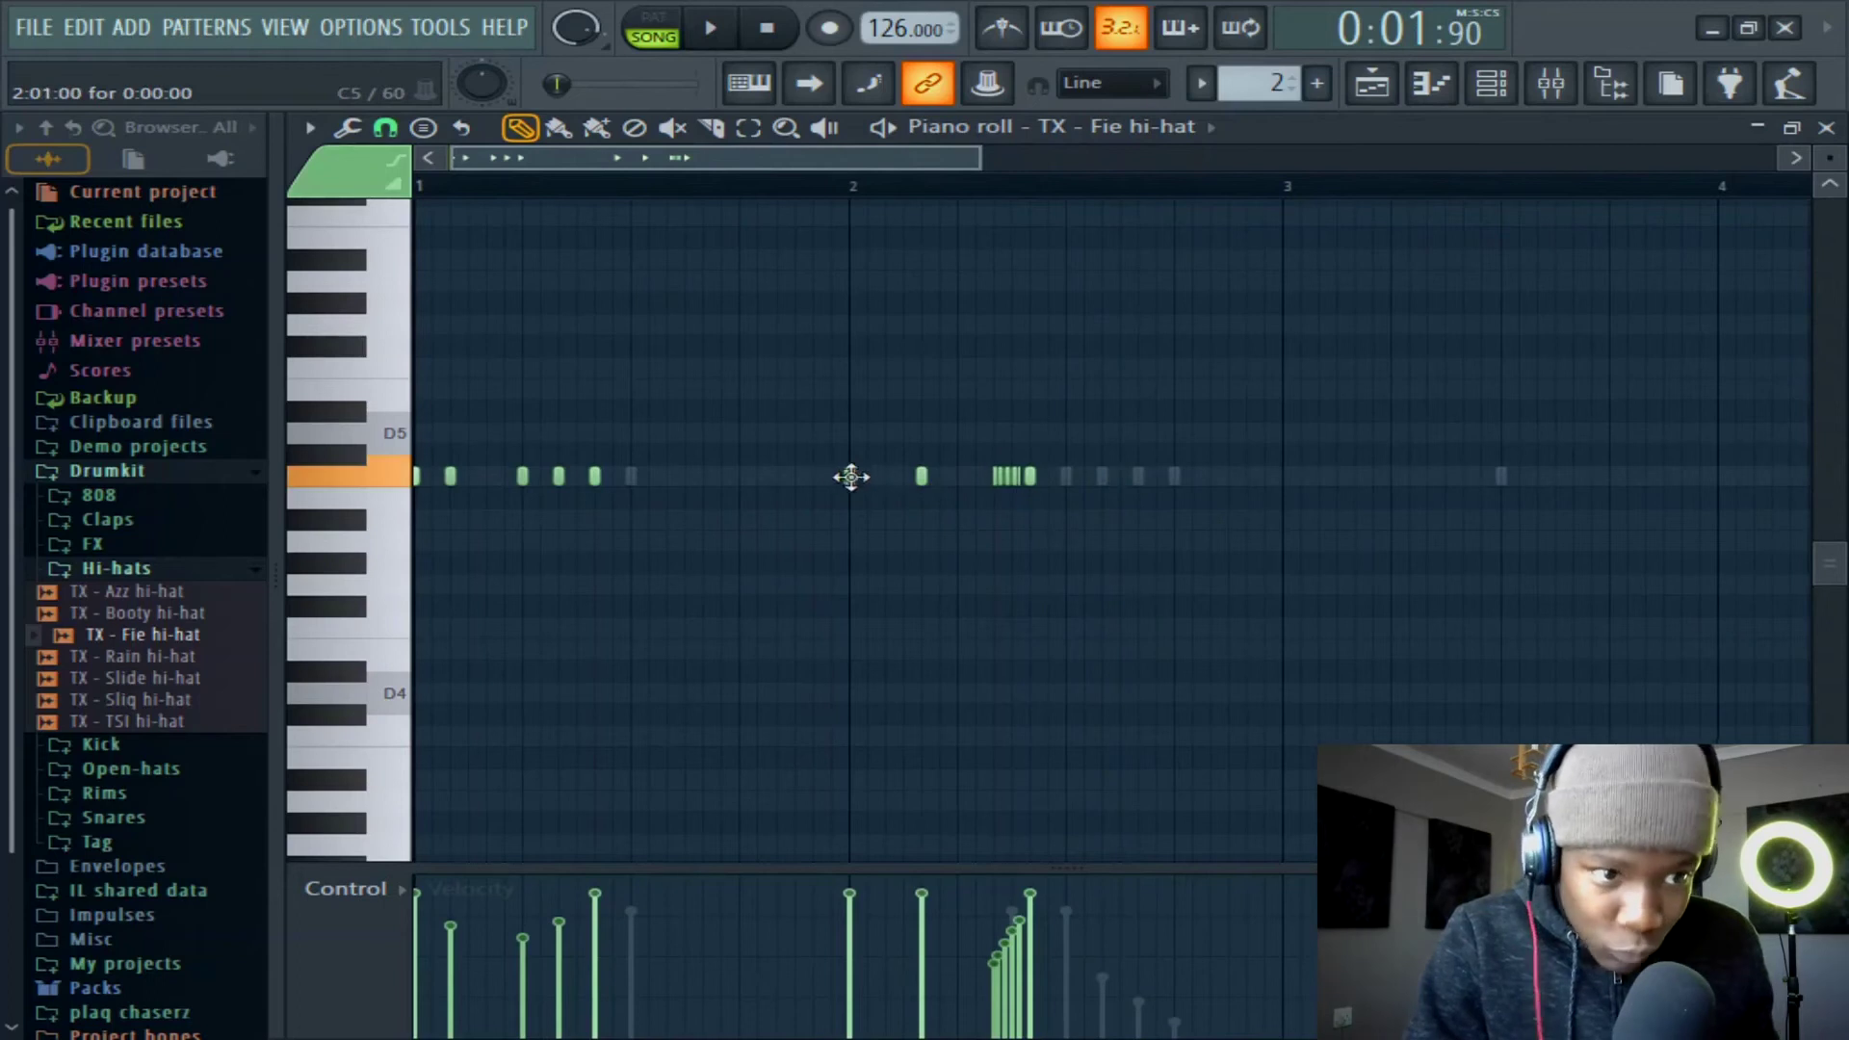
key(space)
key(space)
drag(1157, 476, 1174, 480)
key(space)
click(1247, 476)
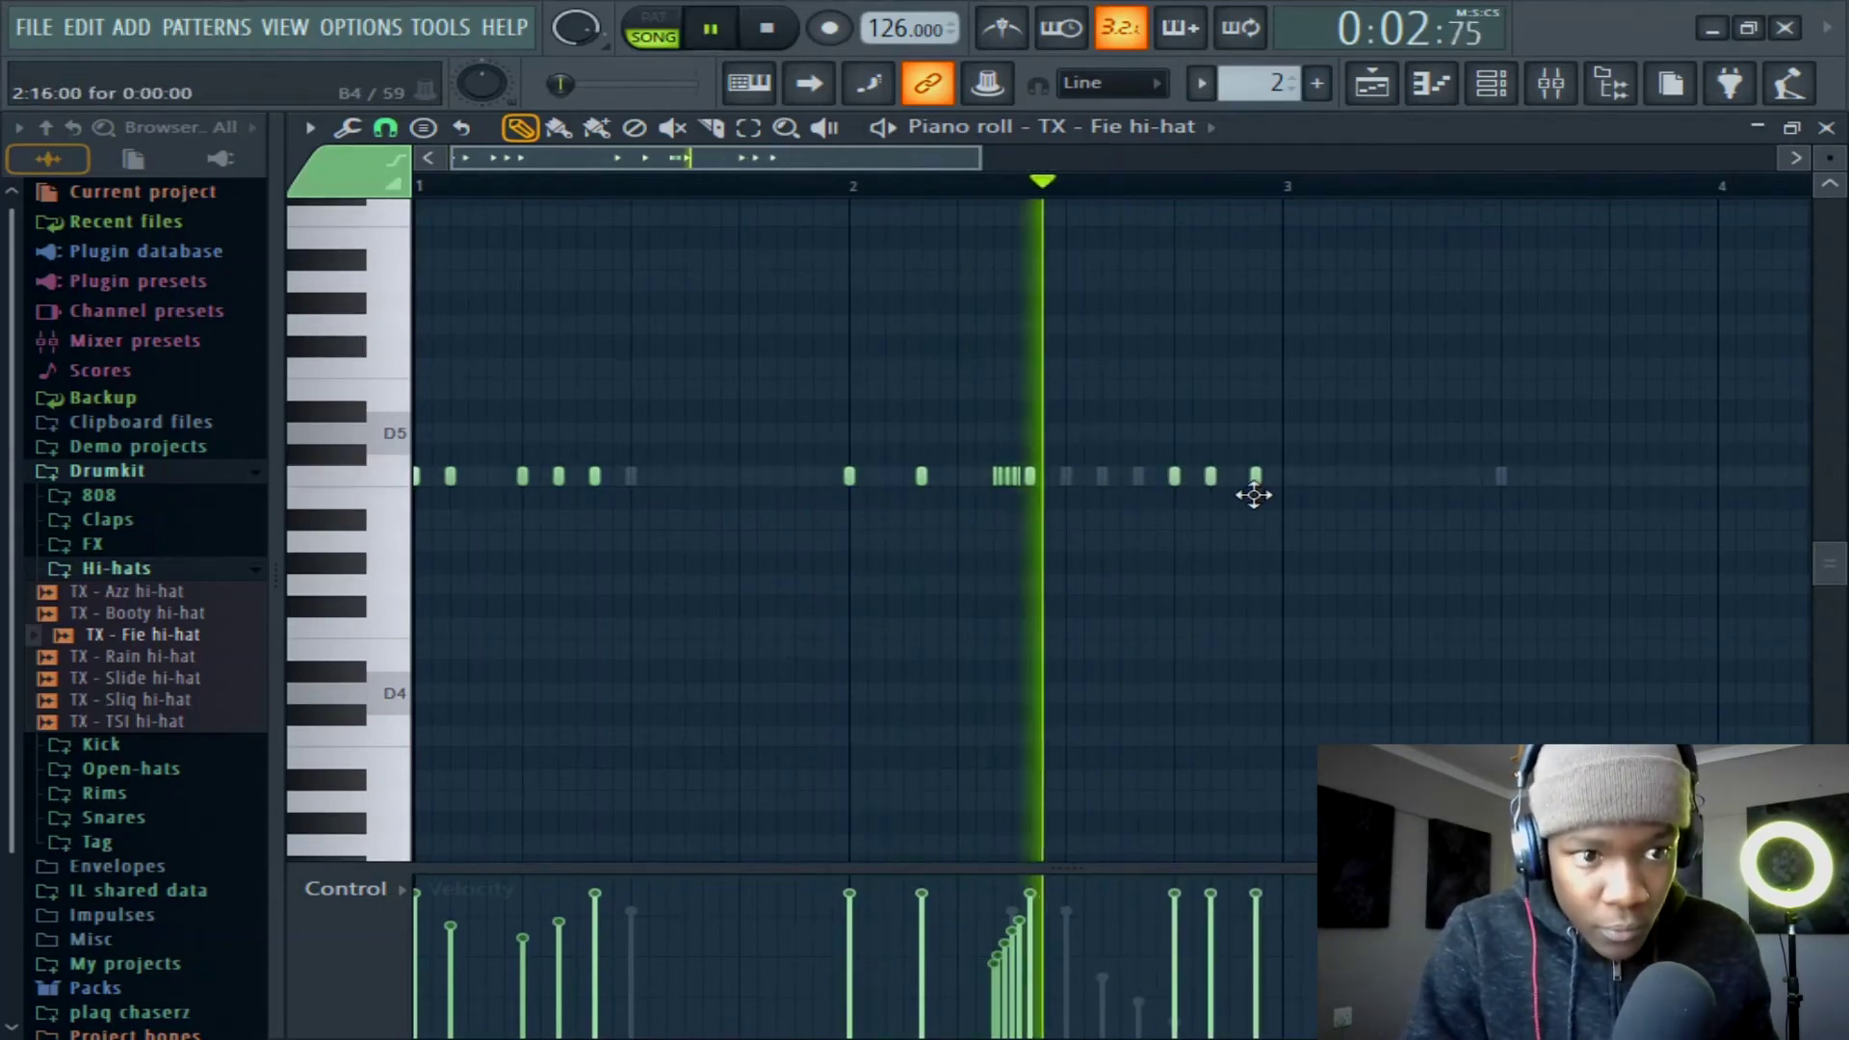
key(space)
key(space)
key(space)
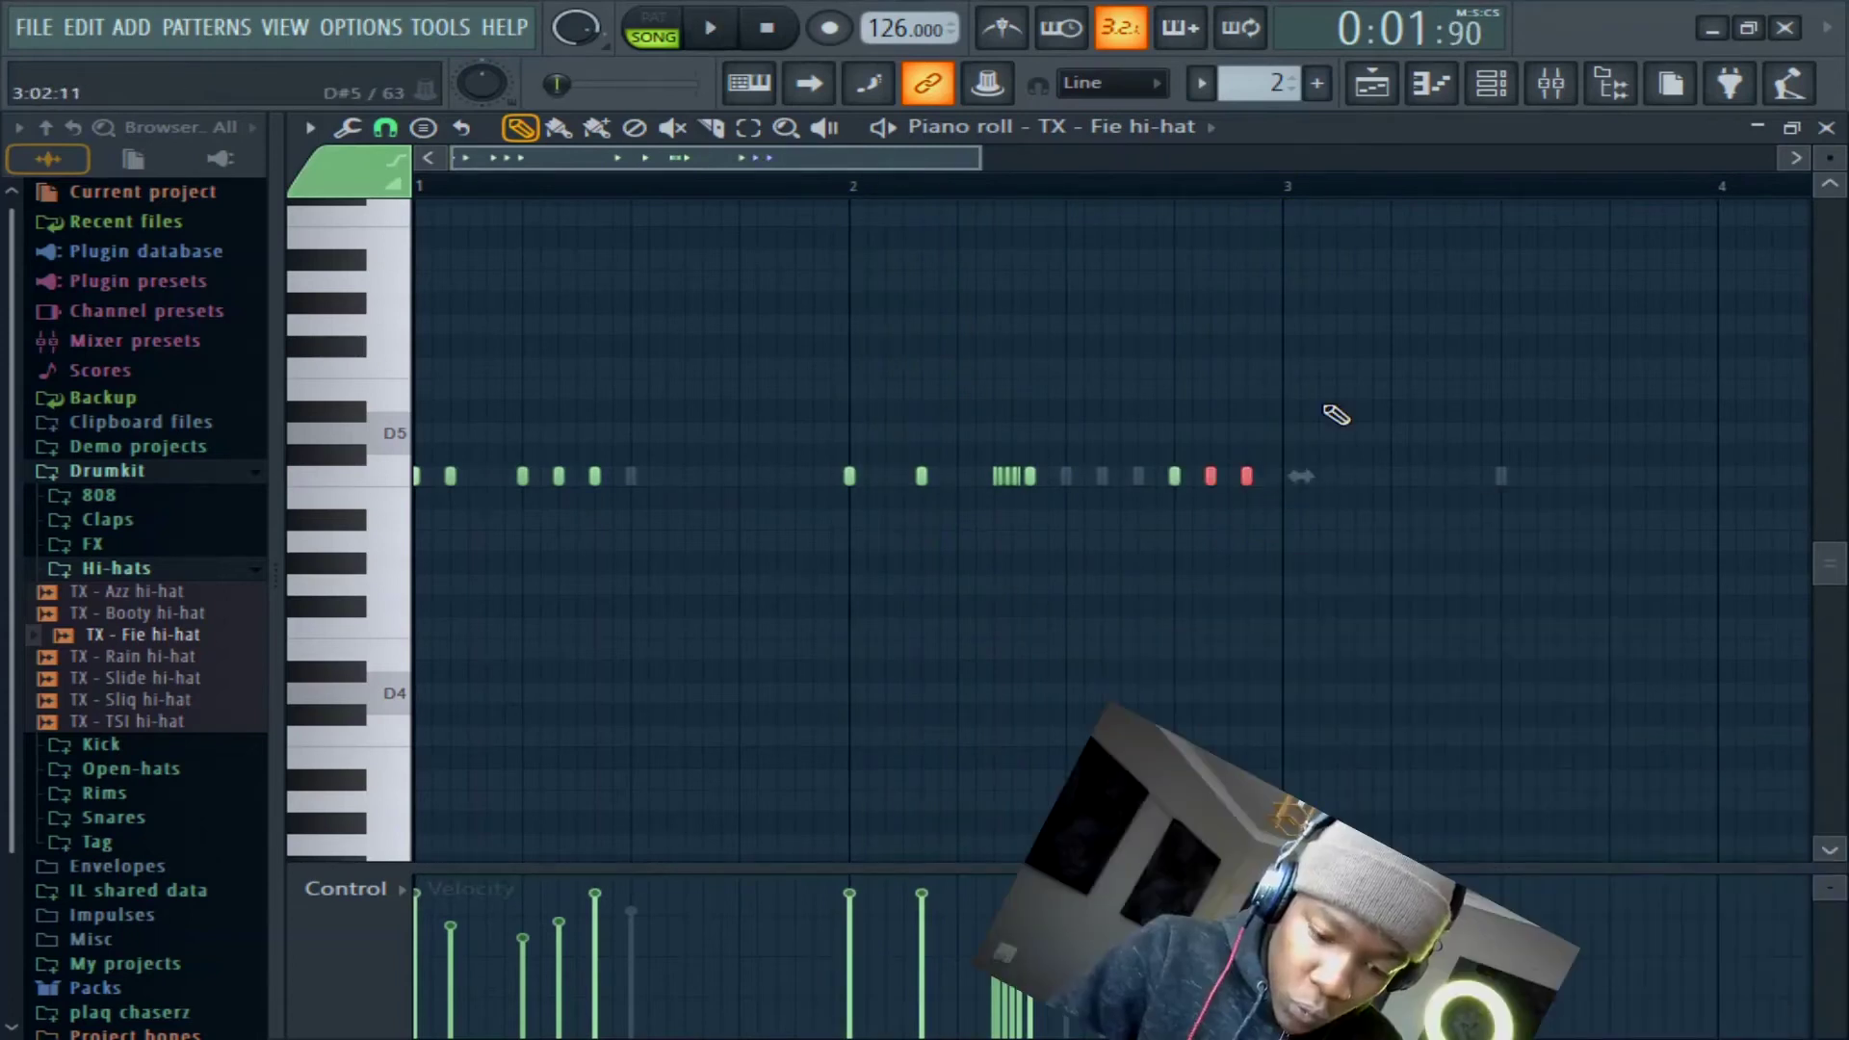
Lower the last three TX - Fie hi-hat hits of bar 2 to A4 and audition the pitch change.
drag(1168, 483, 1199, 475)
key(ctrl+Down)
key(space)
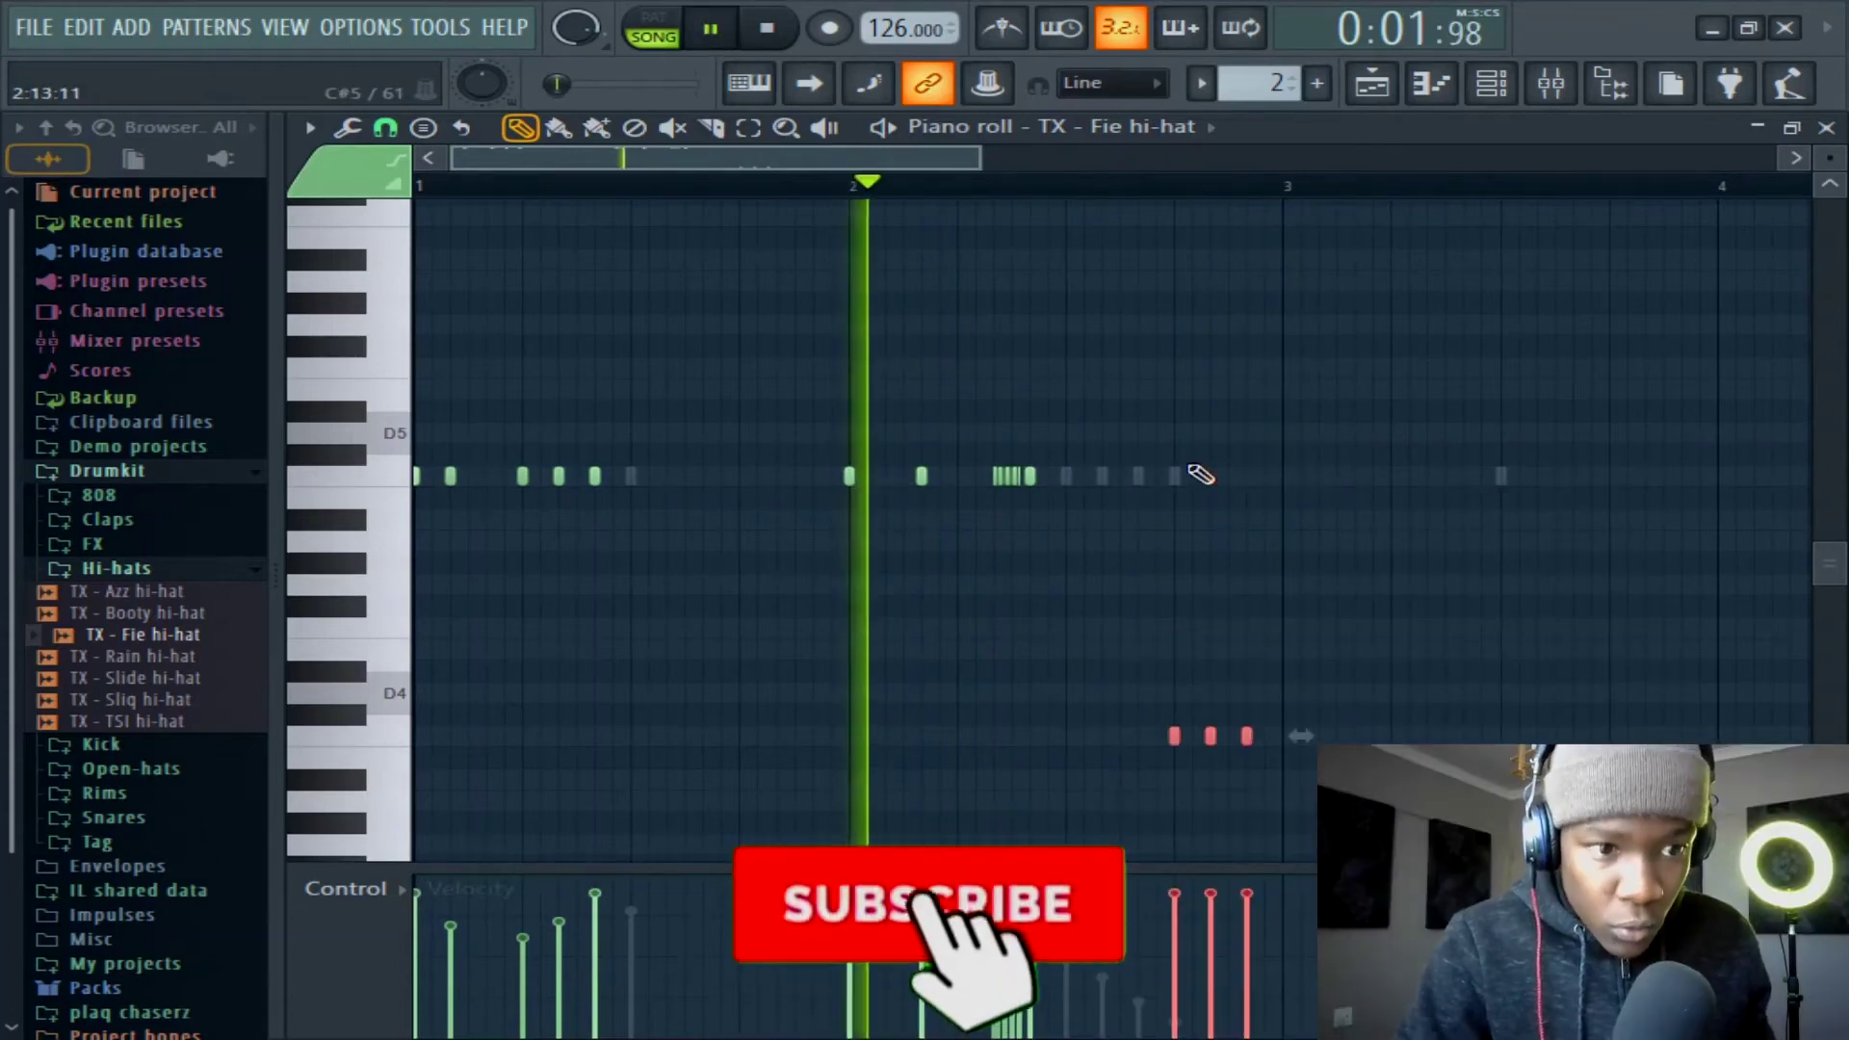
key(ctrl+Up)
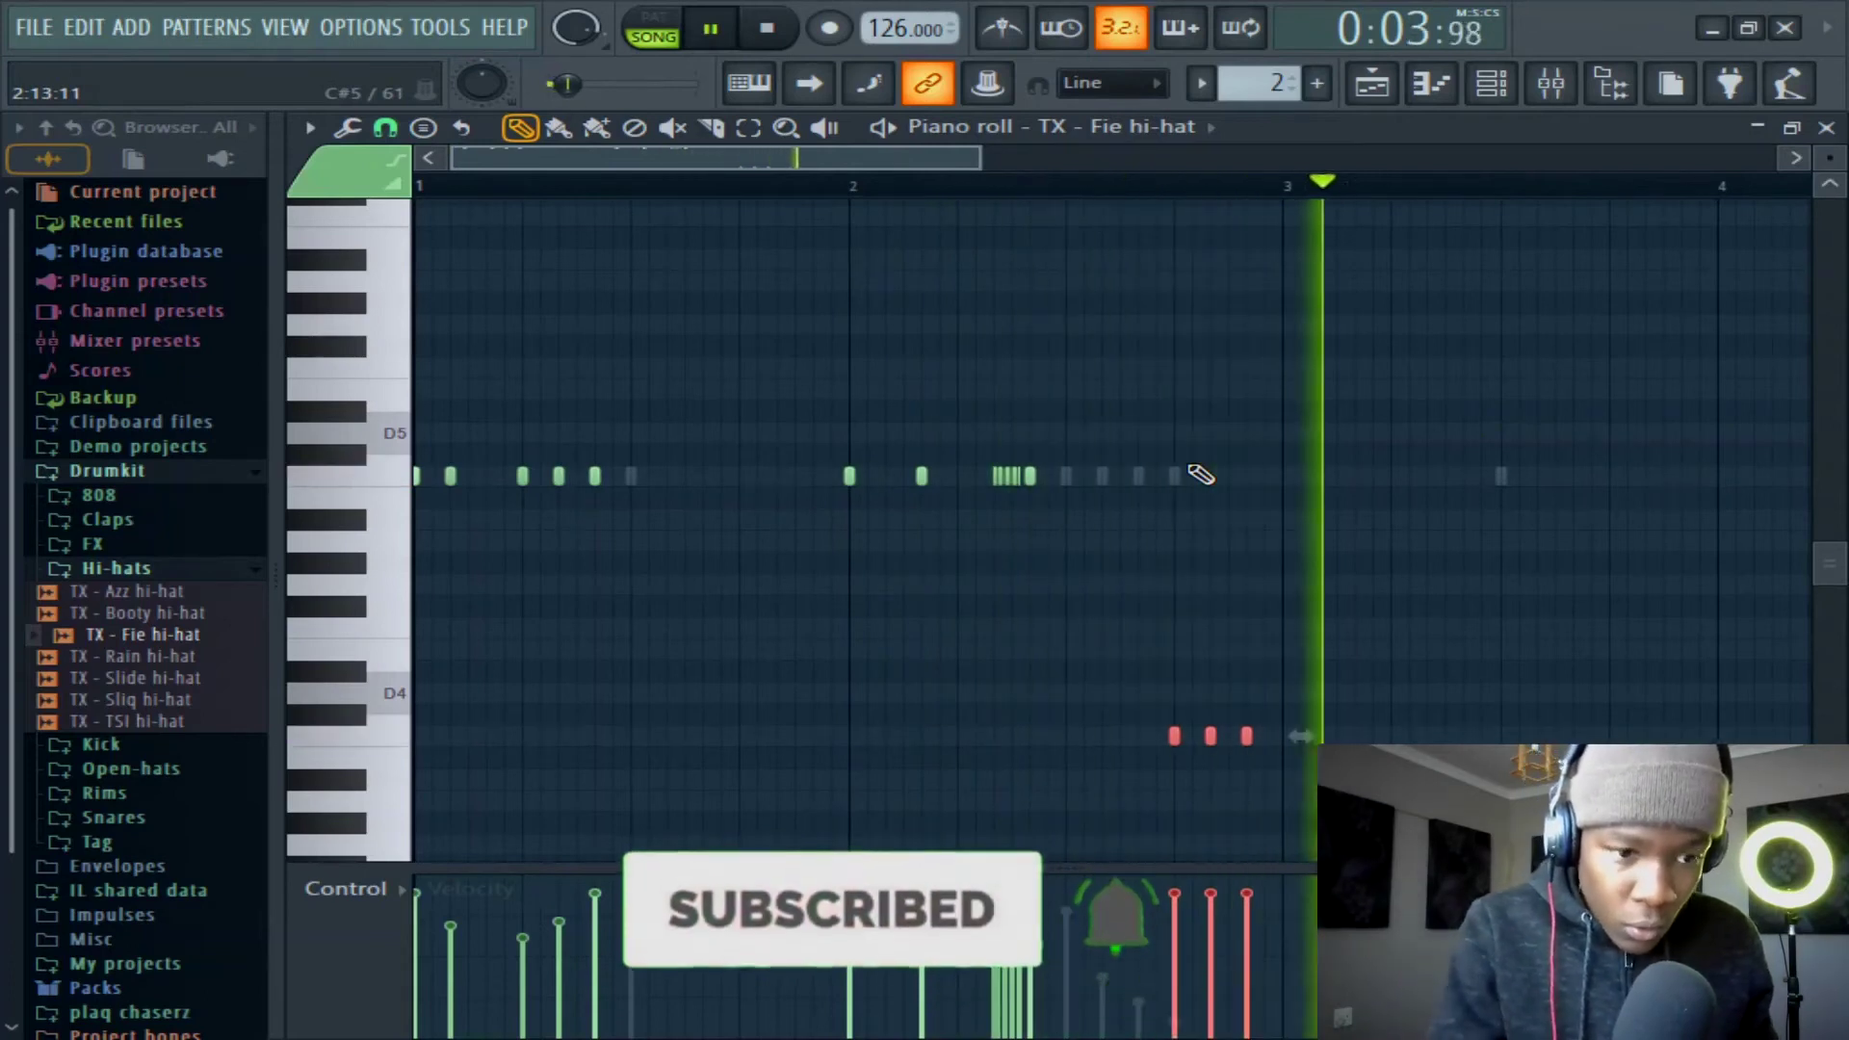
key(space)
key(space)
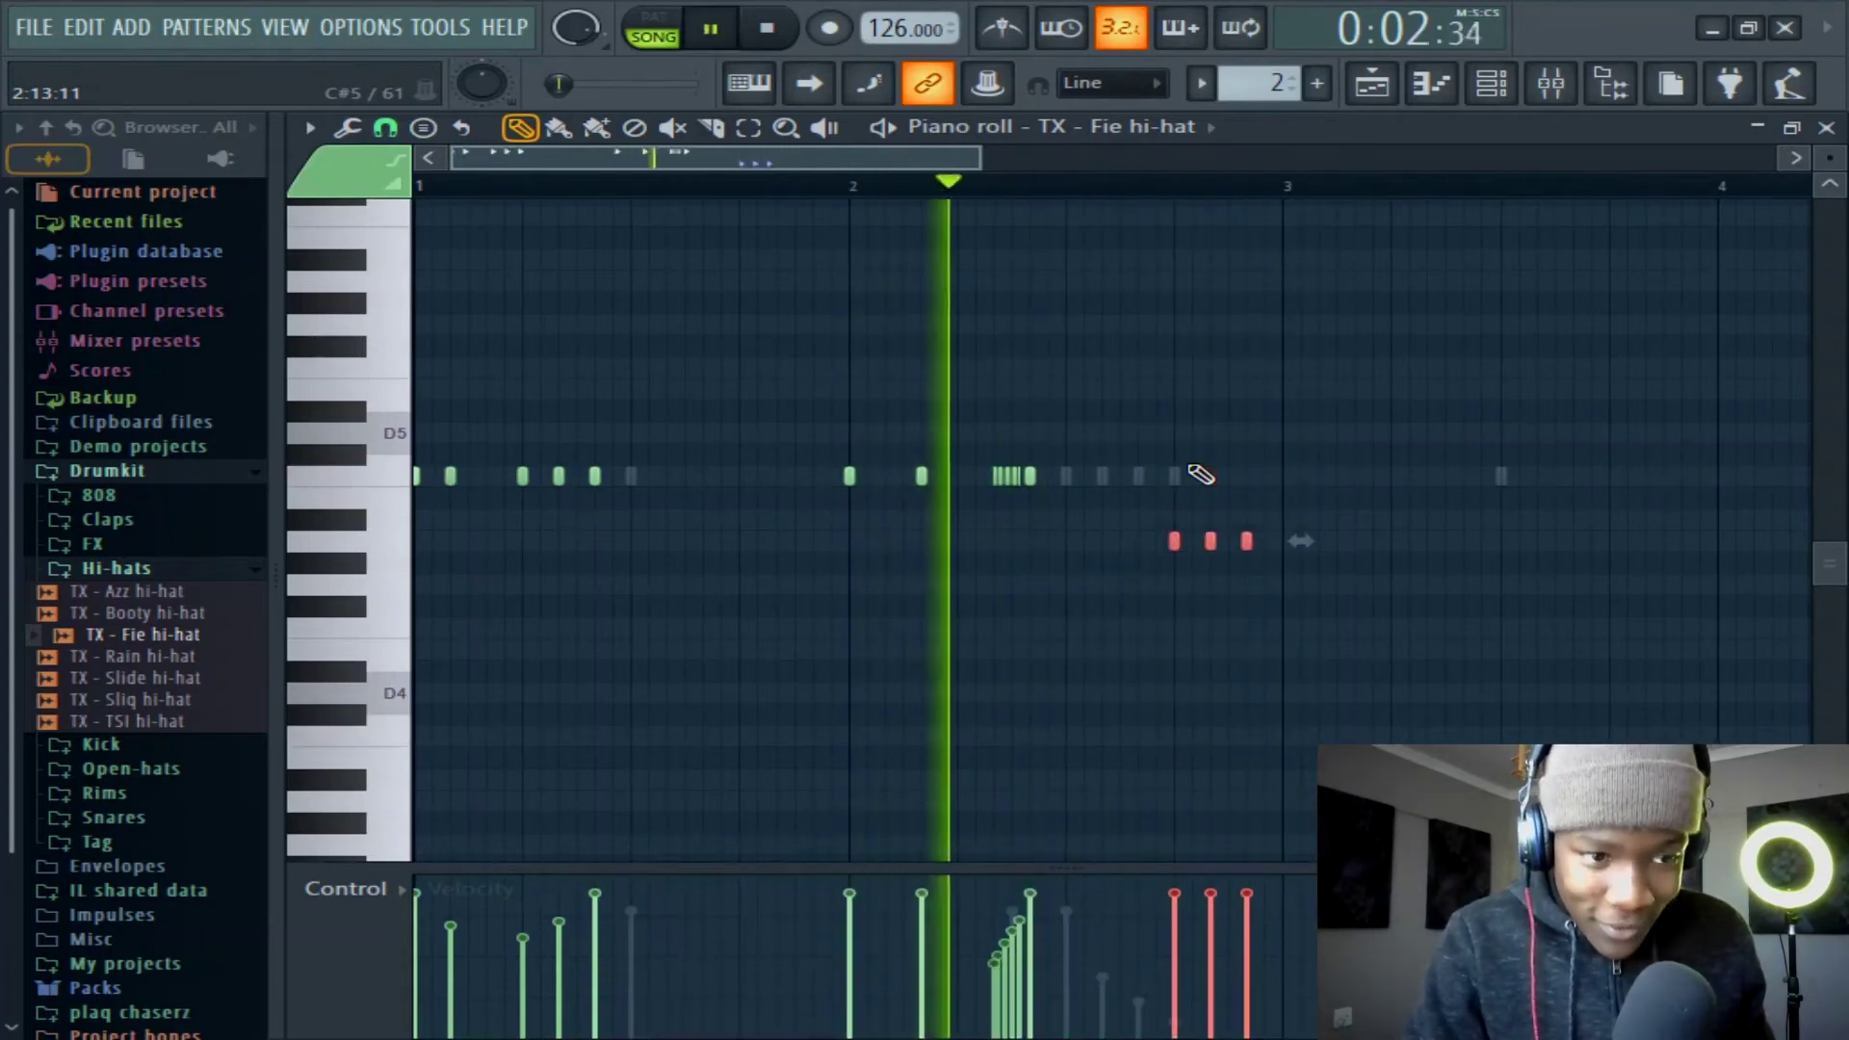
key(space)
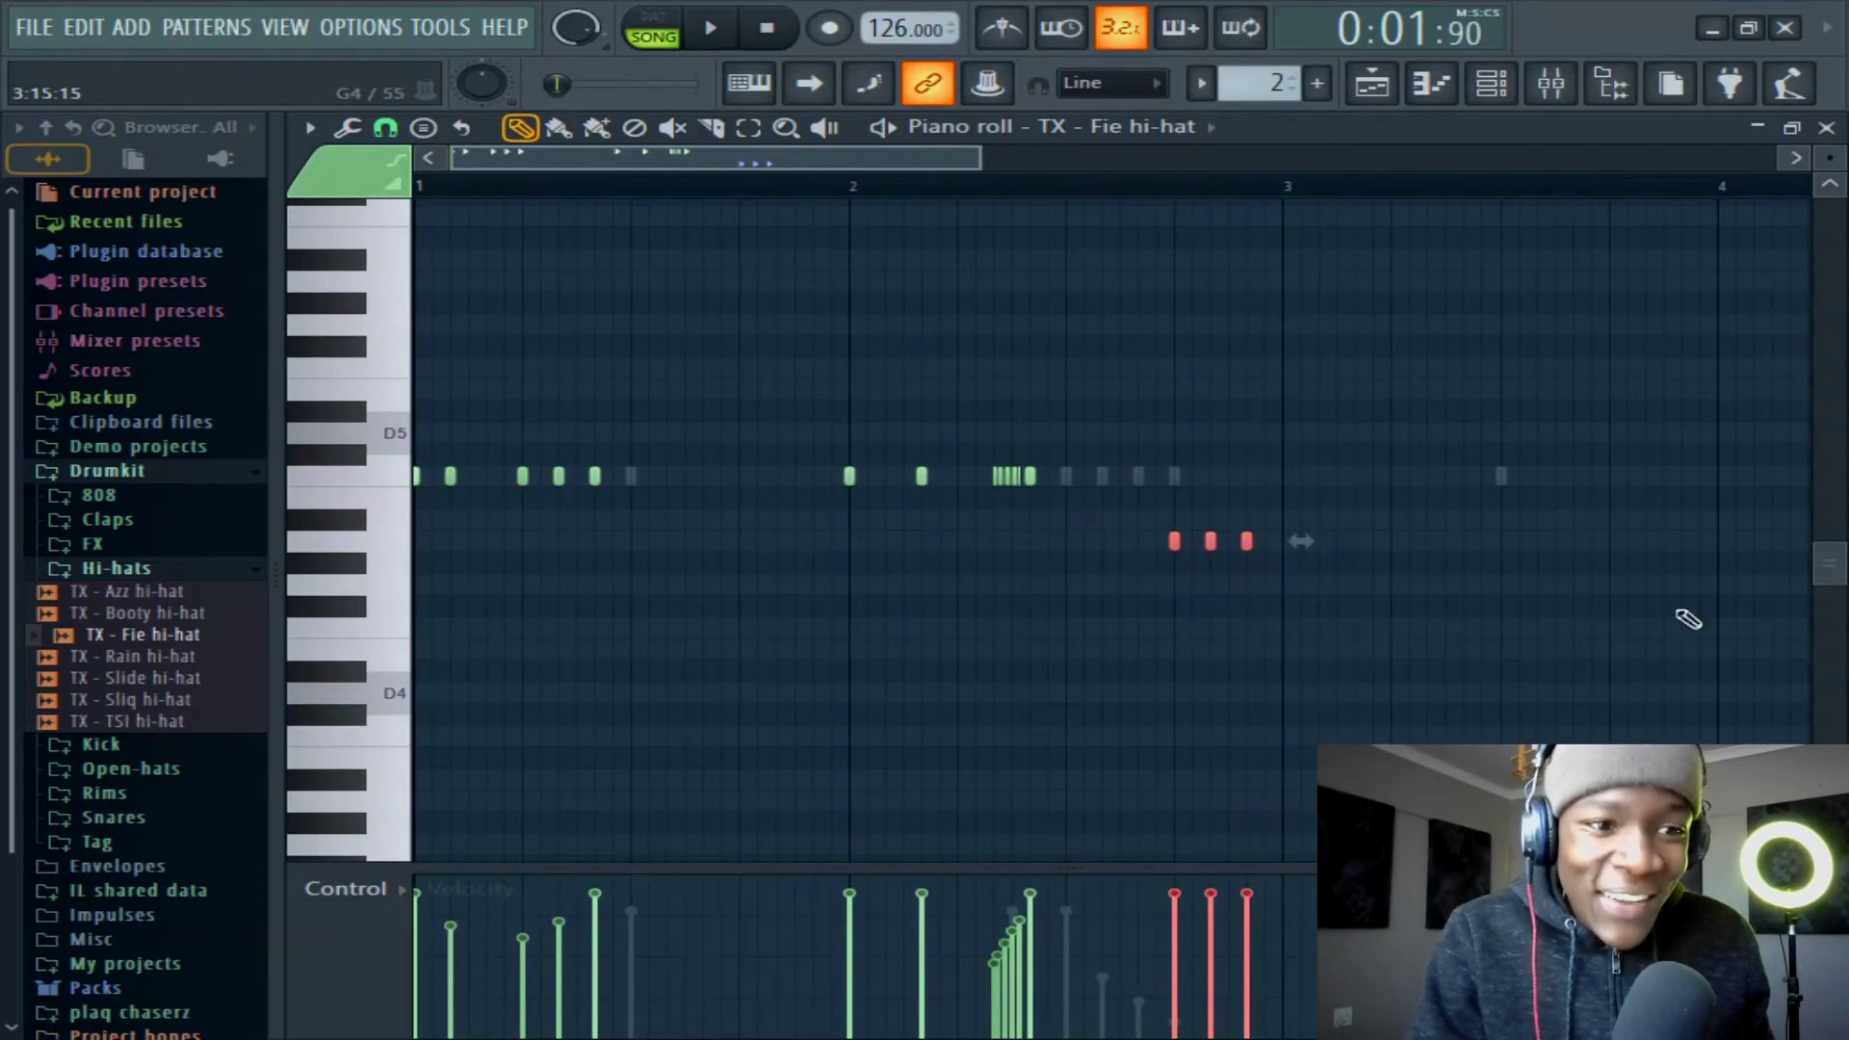
Try an extra D4 hi-hat hit on the third triplet step of bar 1's first beat and listen to it in playback.
scroll(731, 349, down, 2)
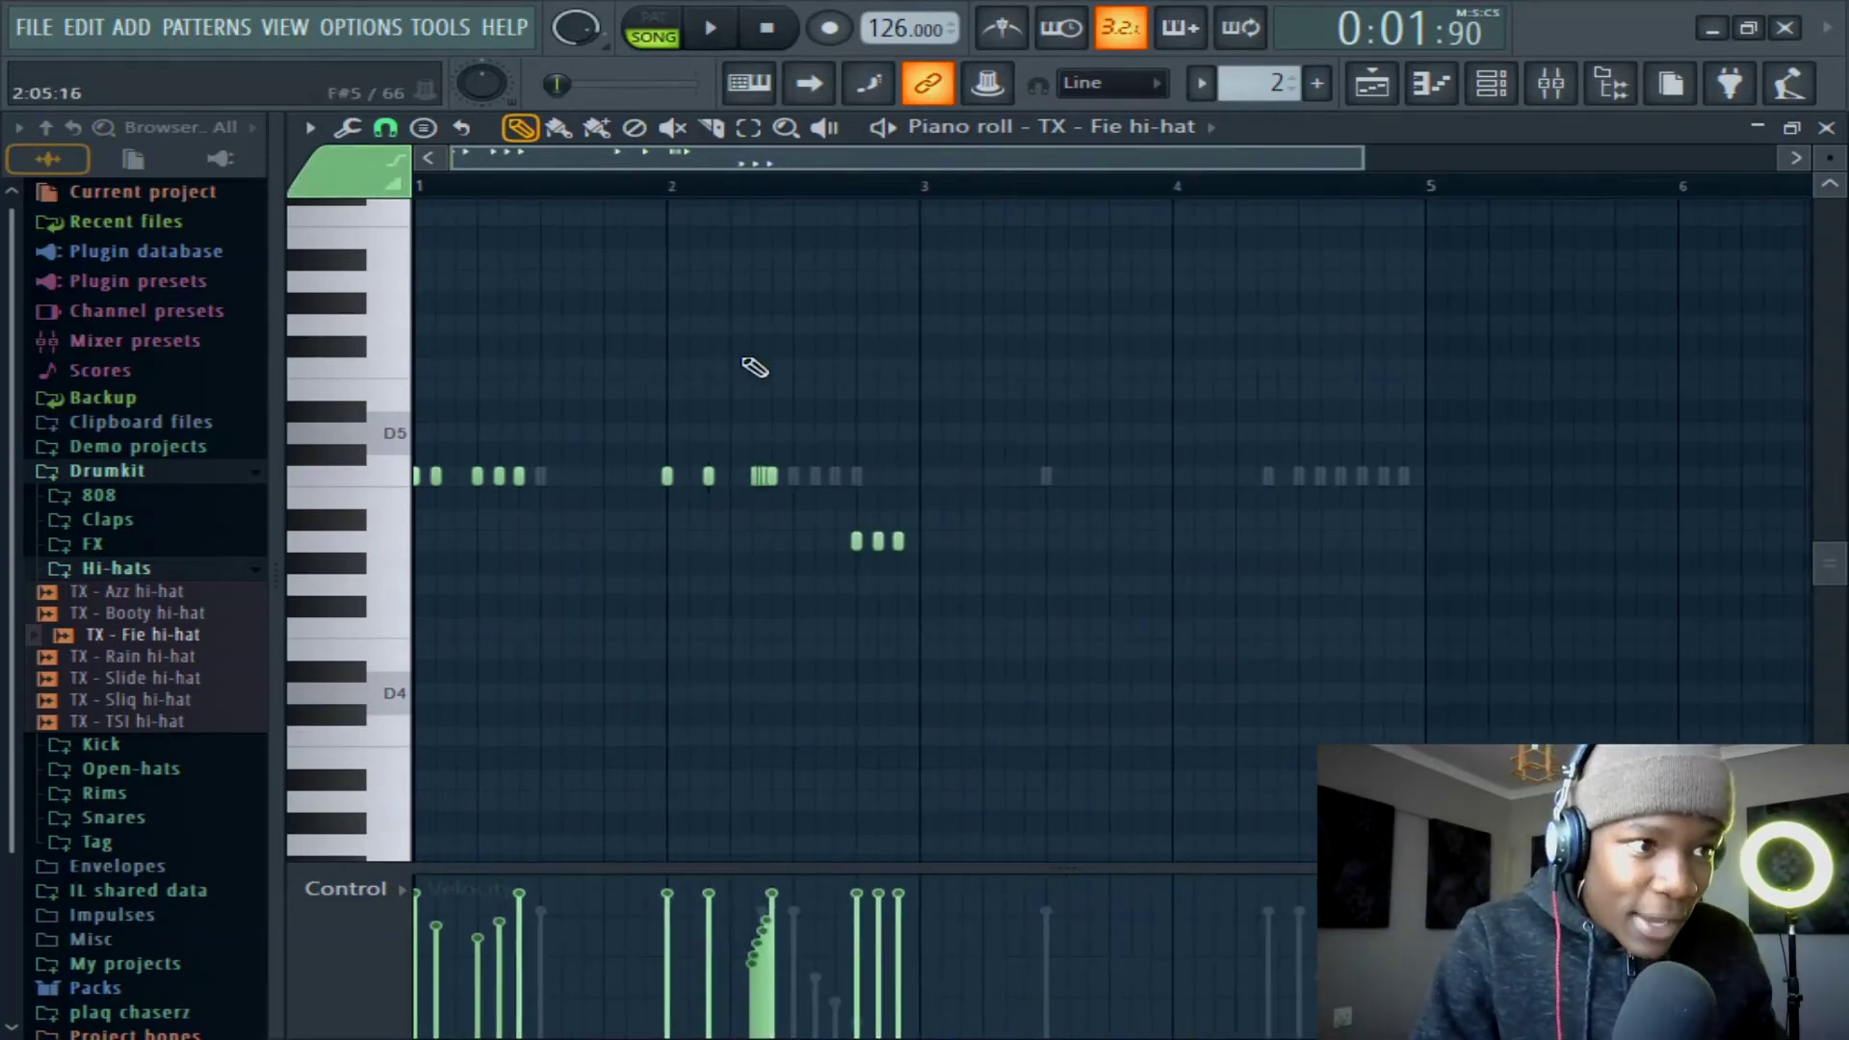
scroll(640, 489, down, 3)
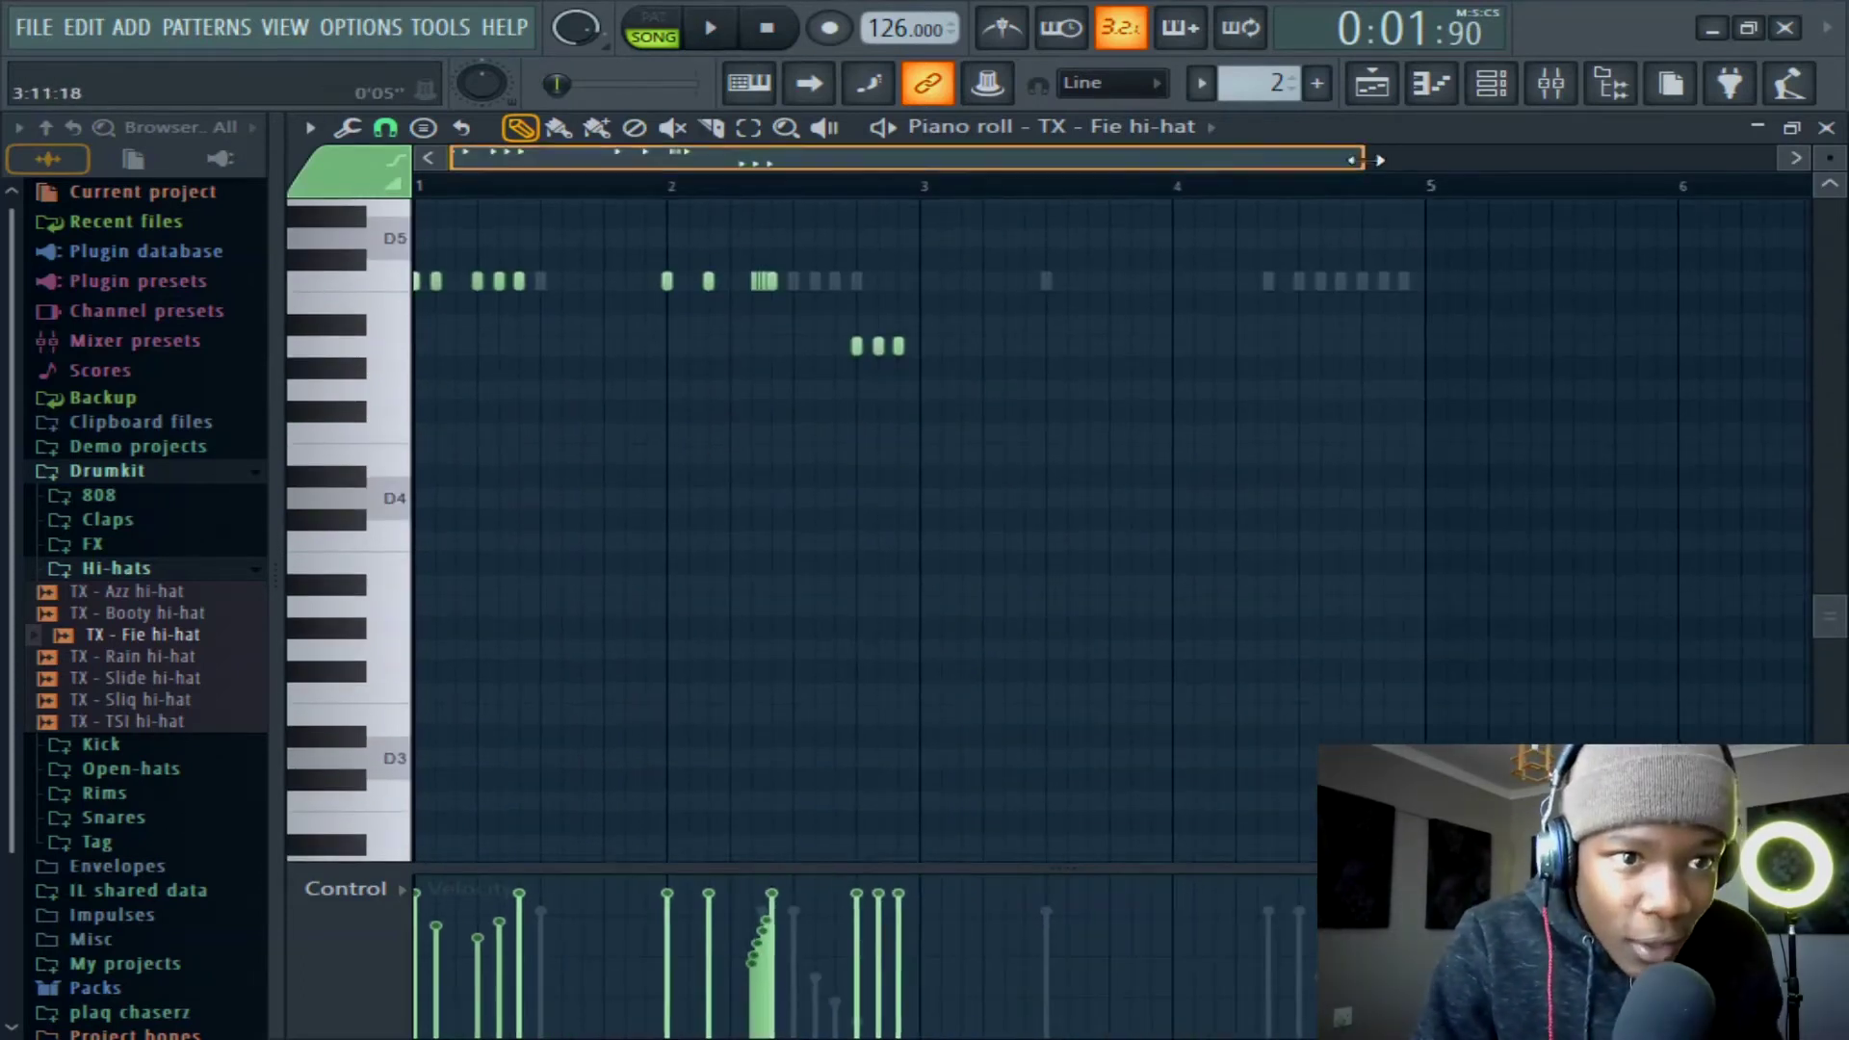
drag(1368, 157, 1038, 159)
key(space)
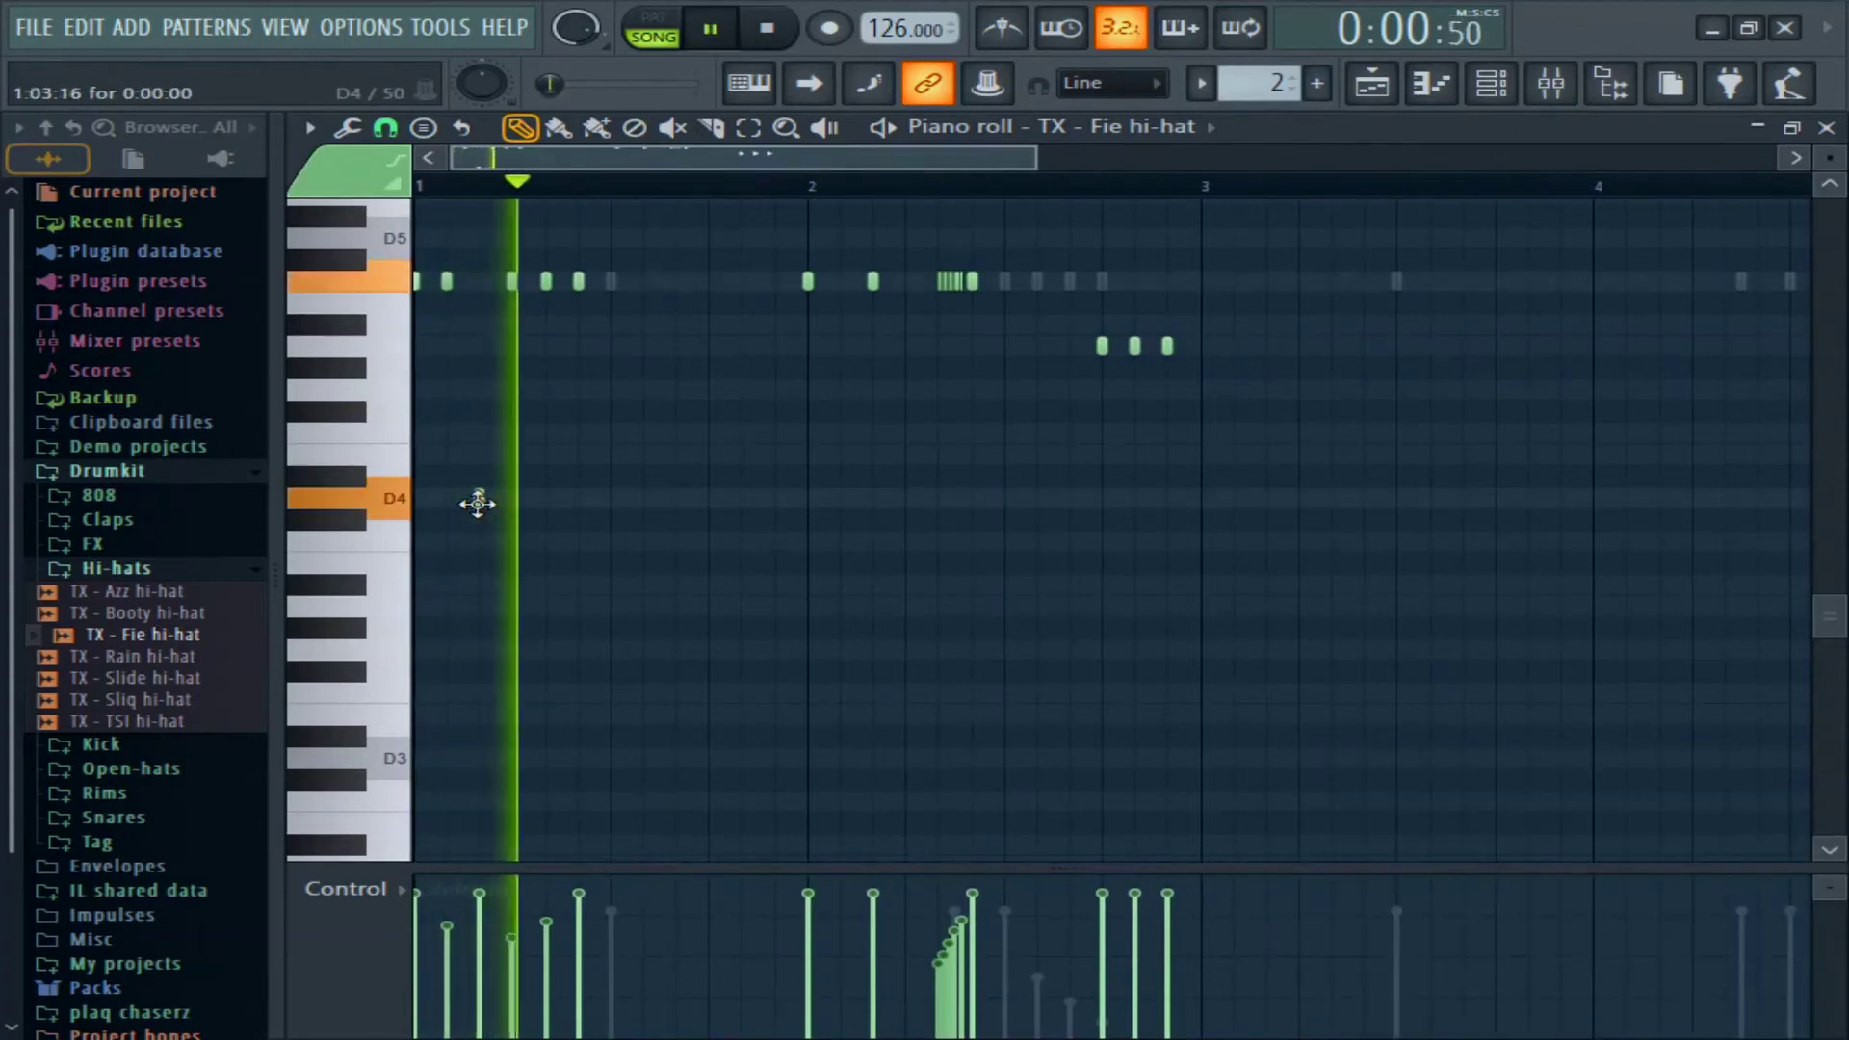
click(470, 498)
scroll(462, 182, up, 3)
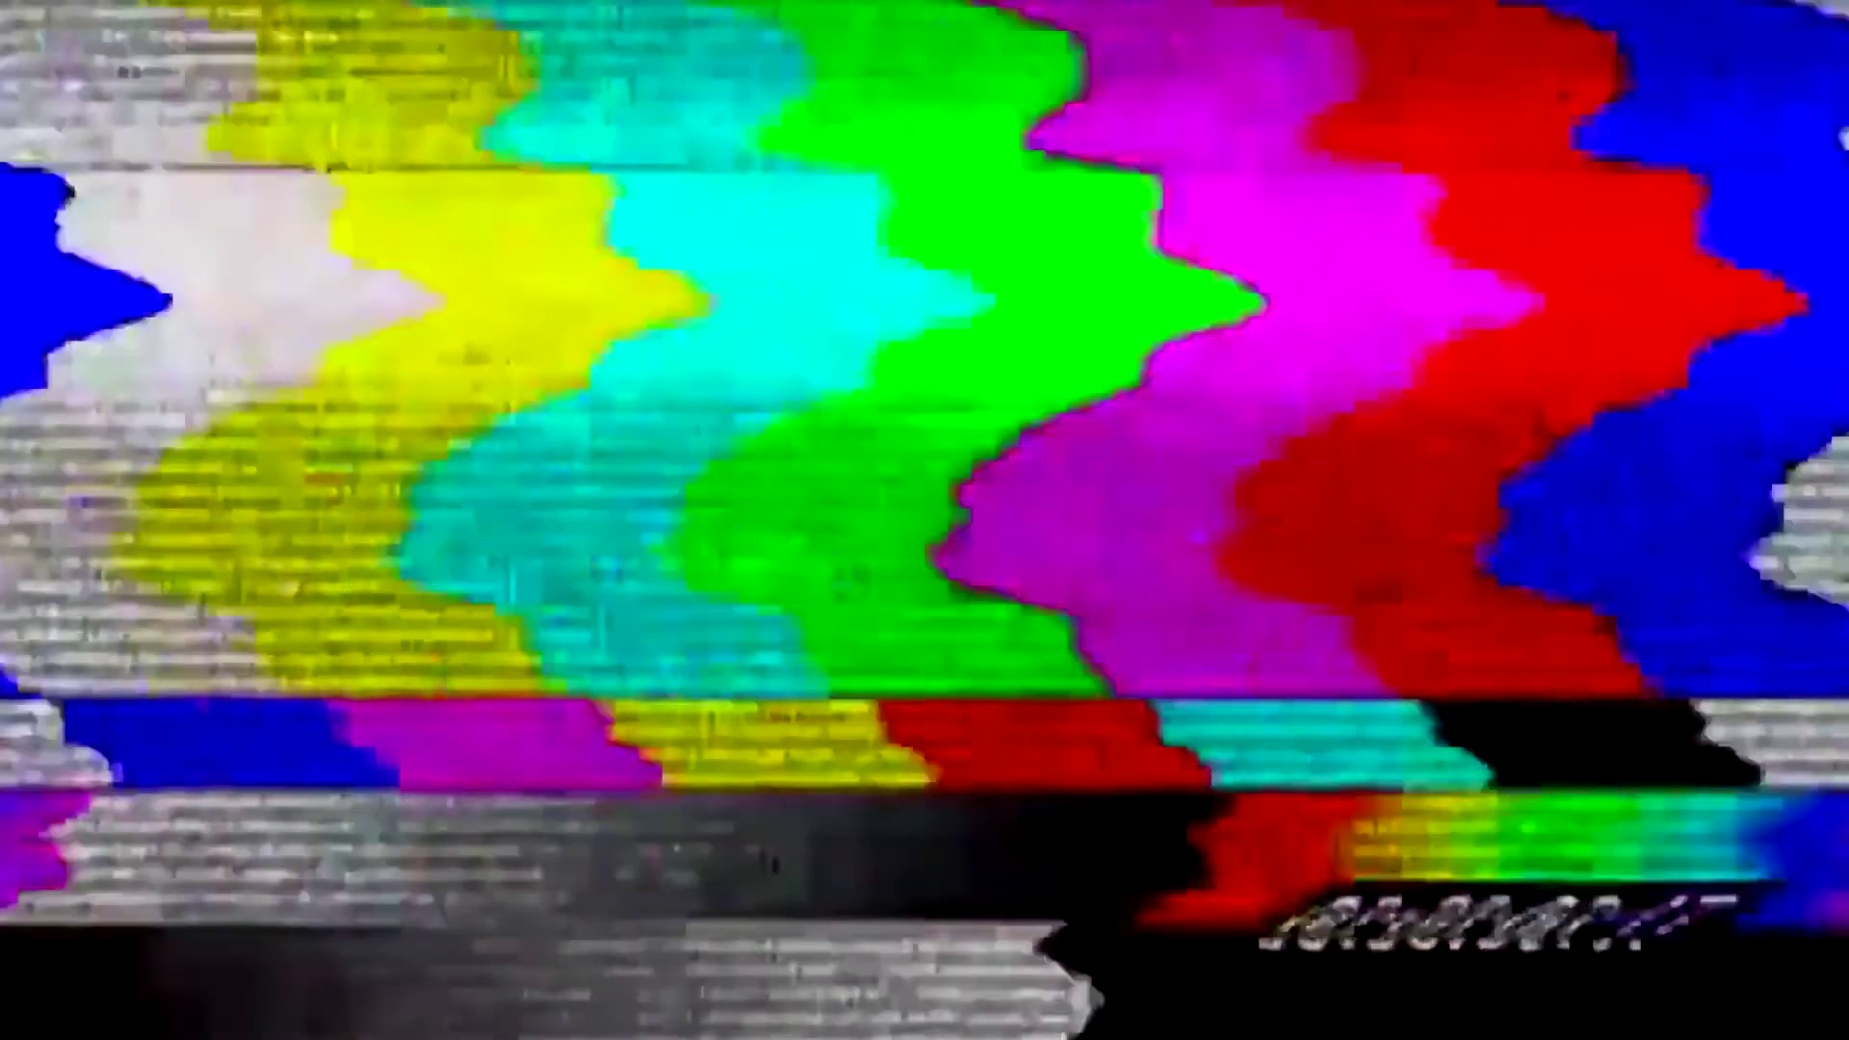
key(space)
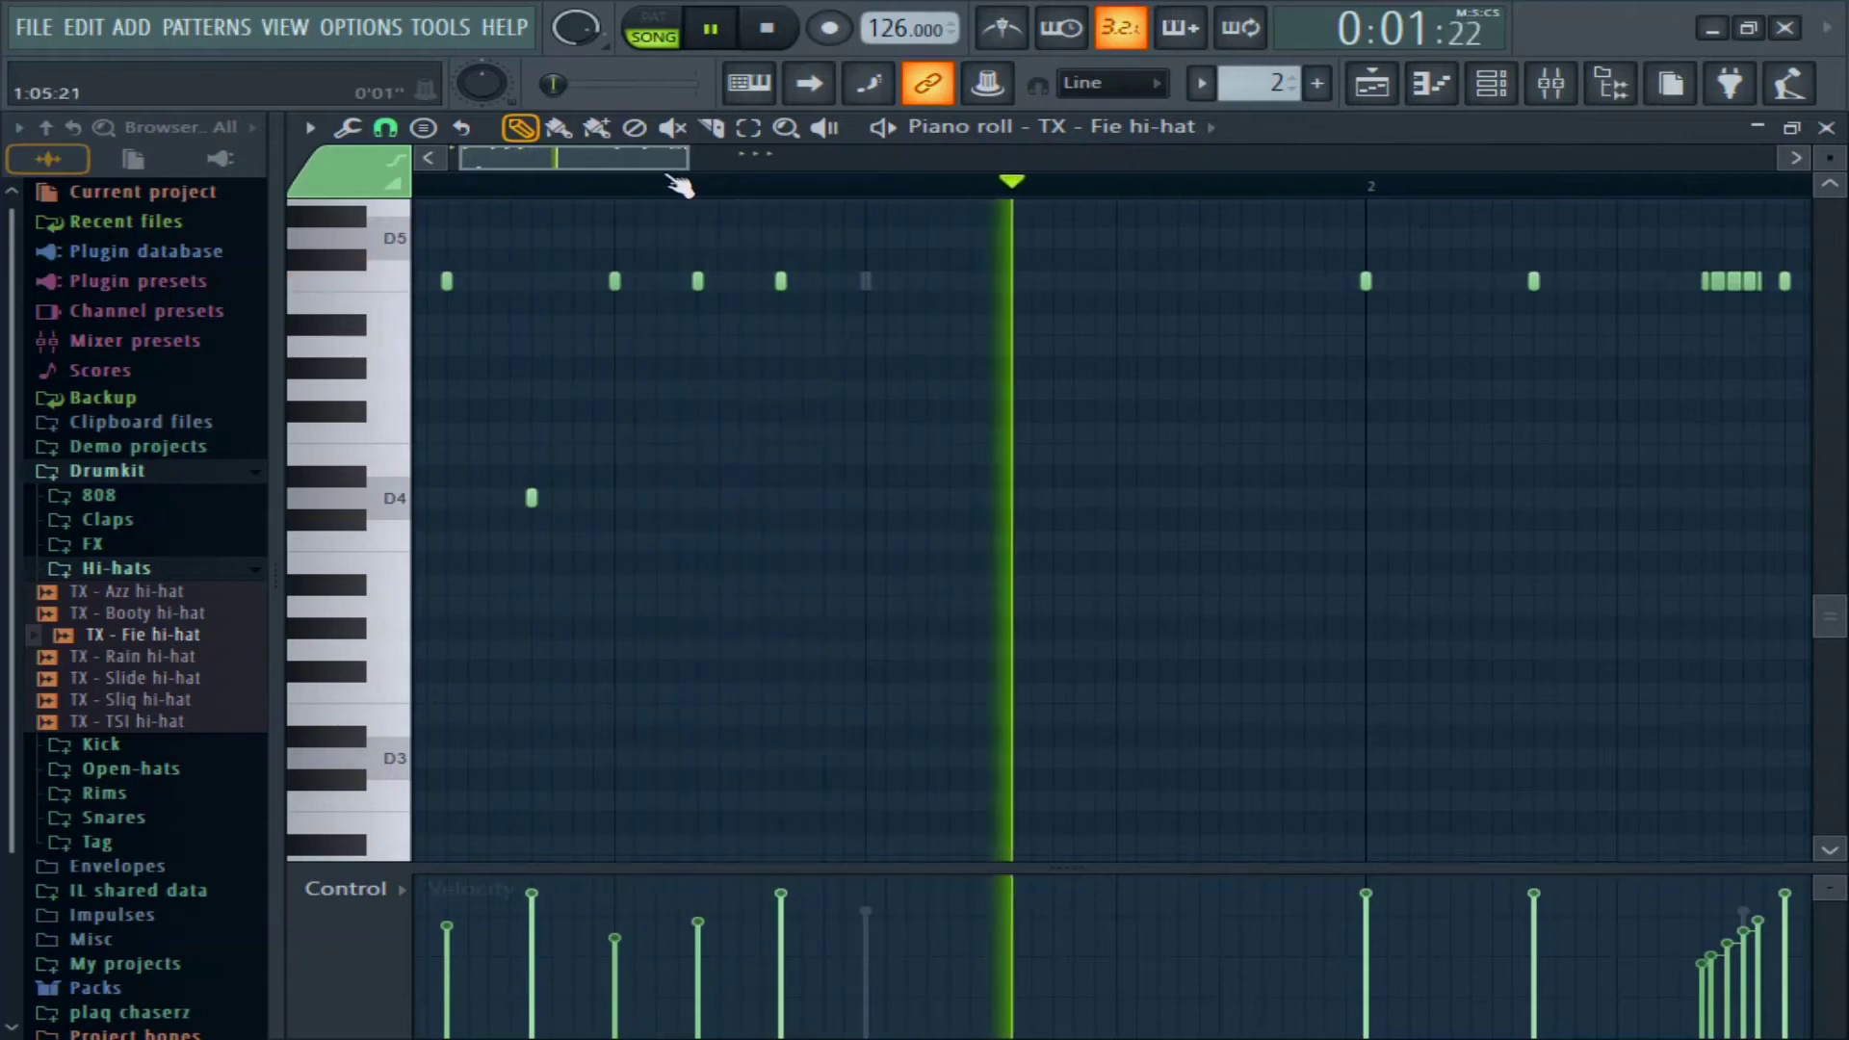
scroll(620, 193, up, 2)
scroll(620, 194, down, 4)
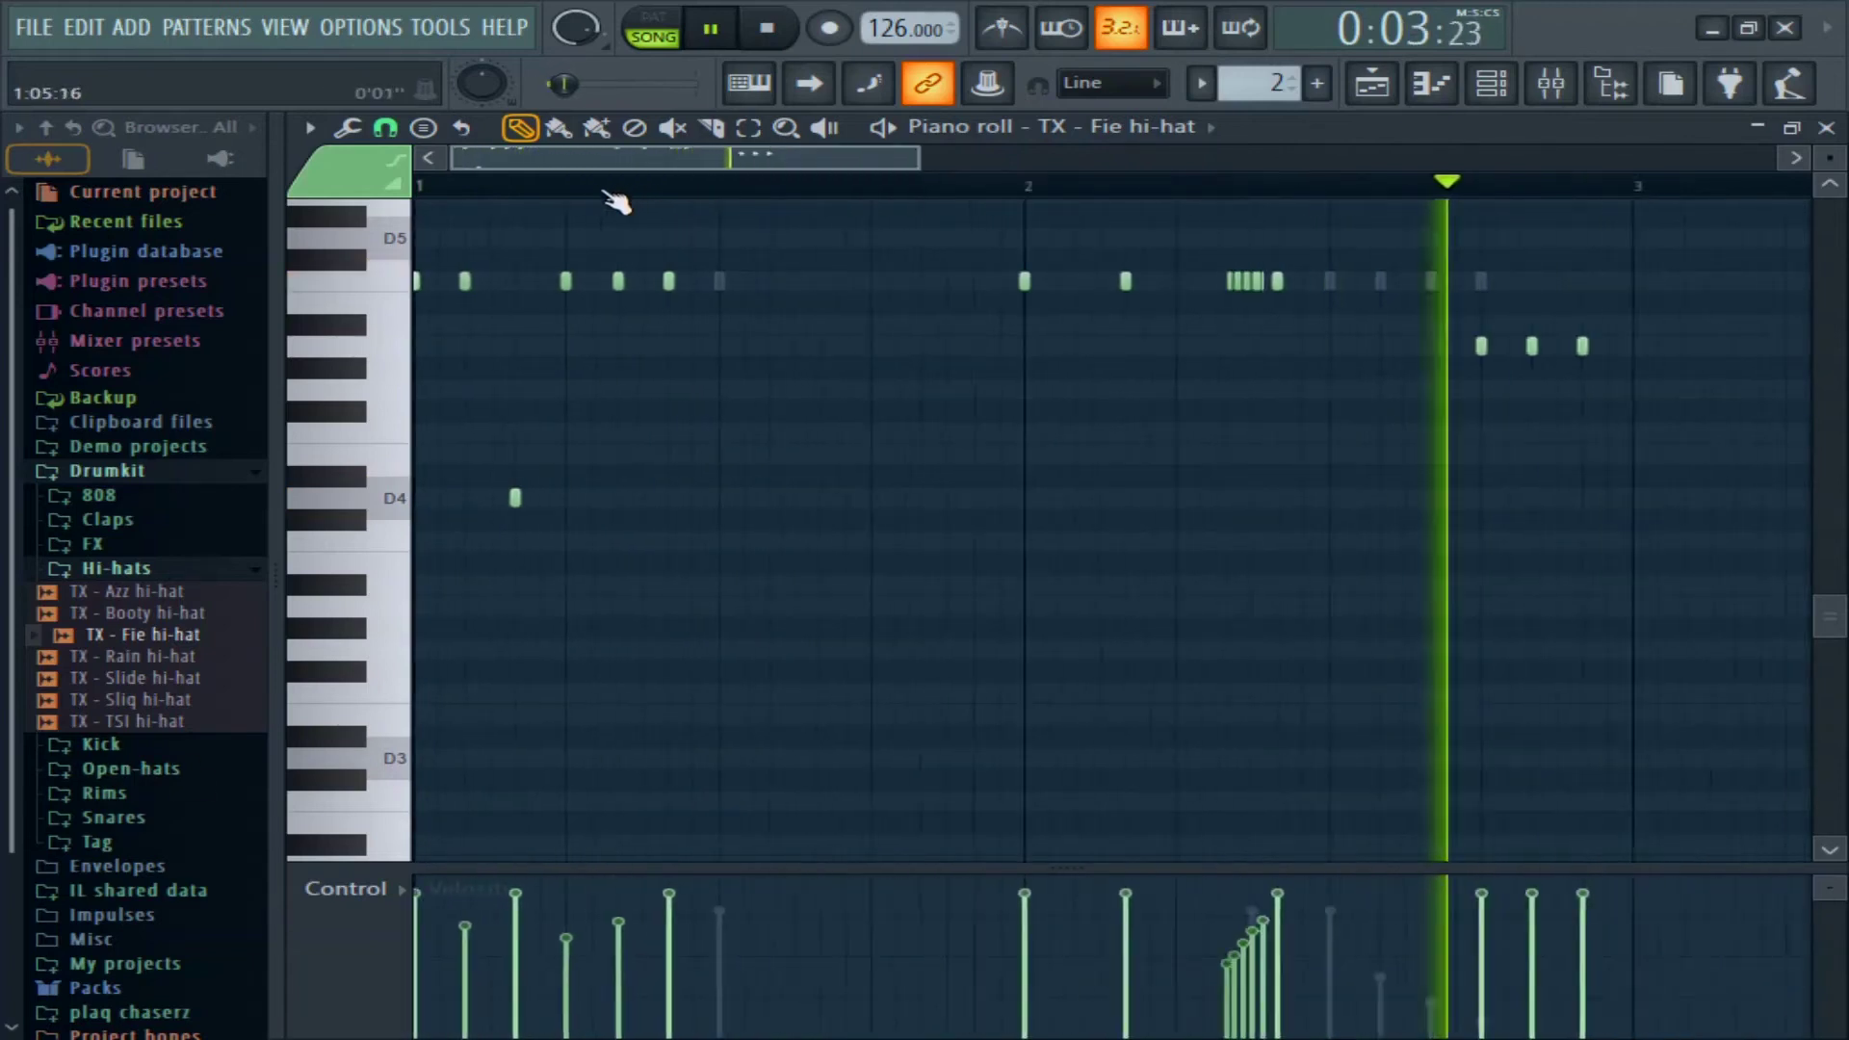
Place three D4 hi-hat hits in bar 1's last beat and layer quiet E5 hits on every triplet step across the pattern.
scroll(614, 195, down, 2)
key(space)
key(space)
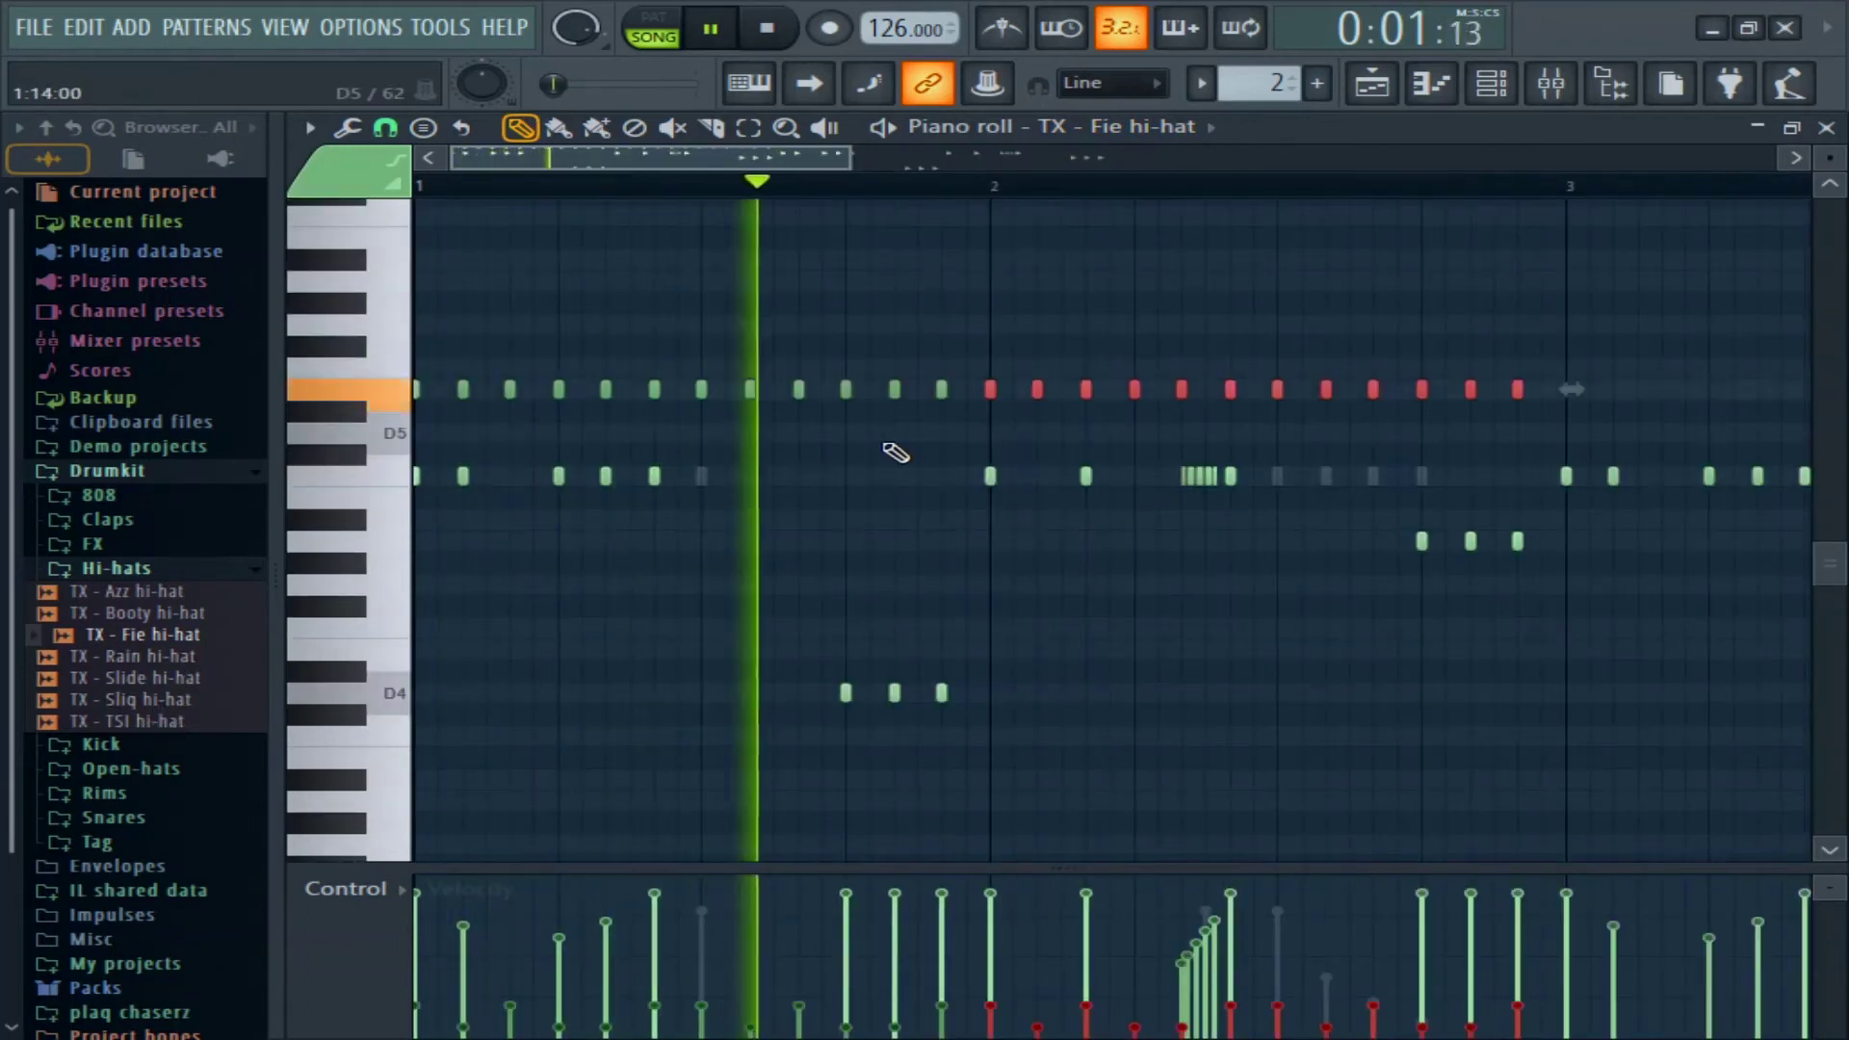
scroll(990, 192, down, 3)
scroll(990, 198, down, 1)
mouse_move(784, 339)
mouse_down()
mouse_move(414, 399)
mouse_move(865, 395)
mouse_up()
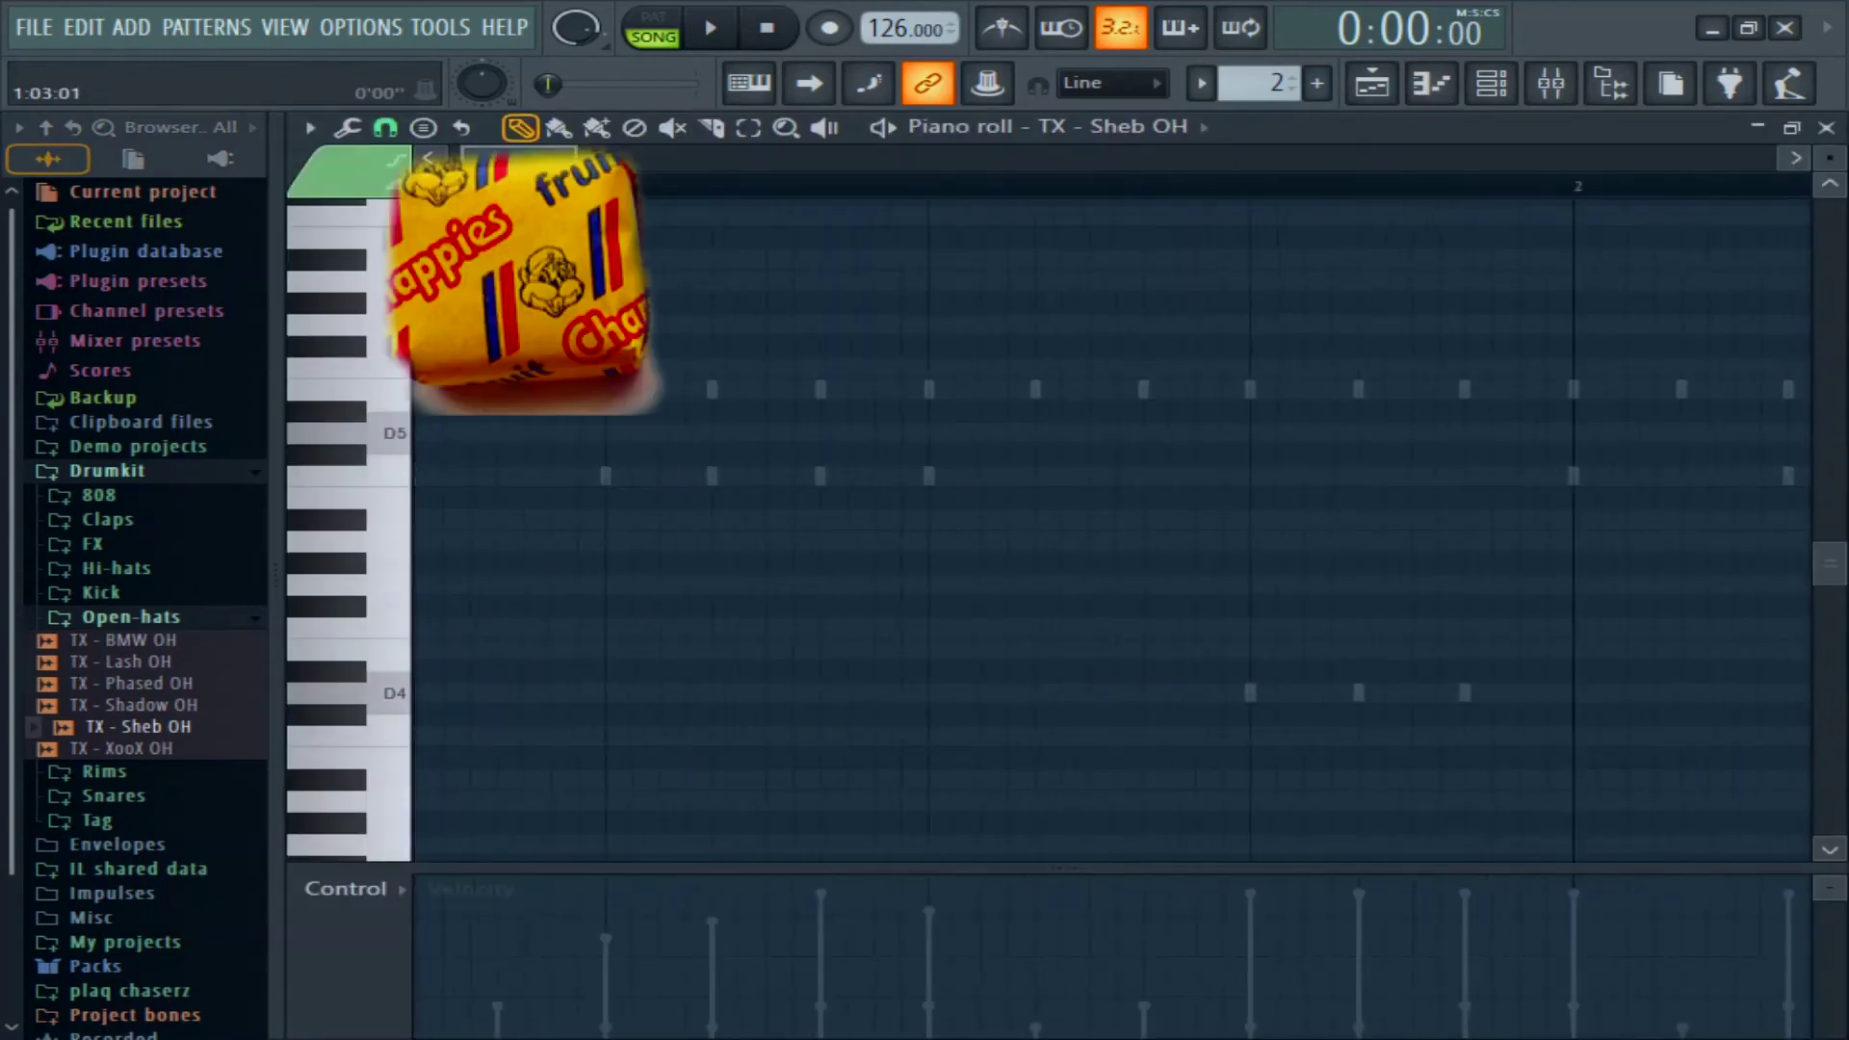
Draw two C5 TX - Sheb OH notes in beat 2 of bar 1 and bend the second one down with a C4 slide note.
click(871, 475)
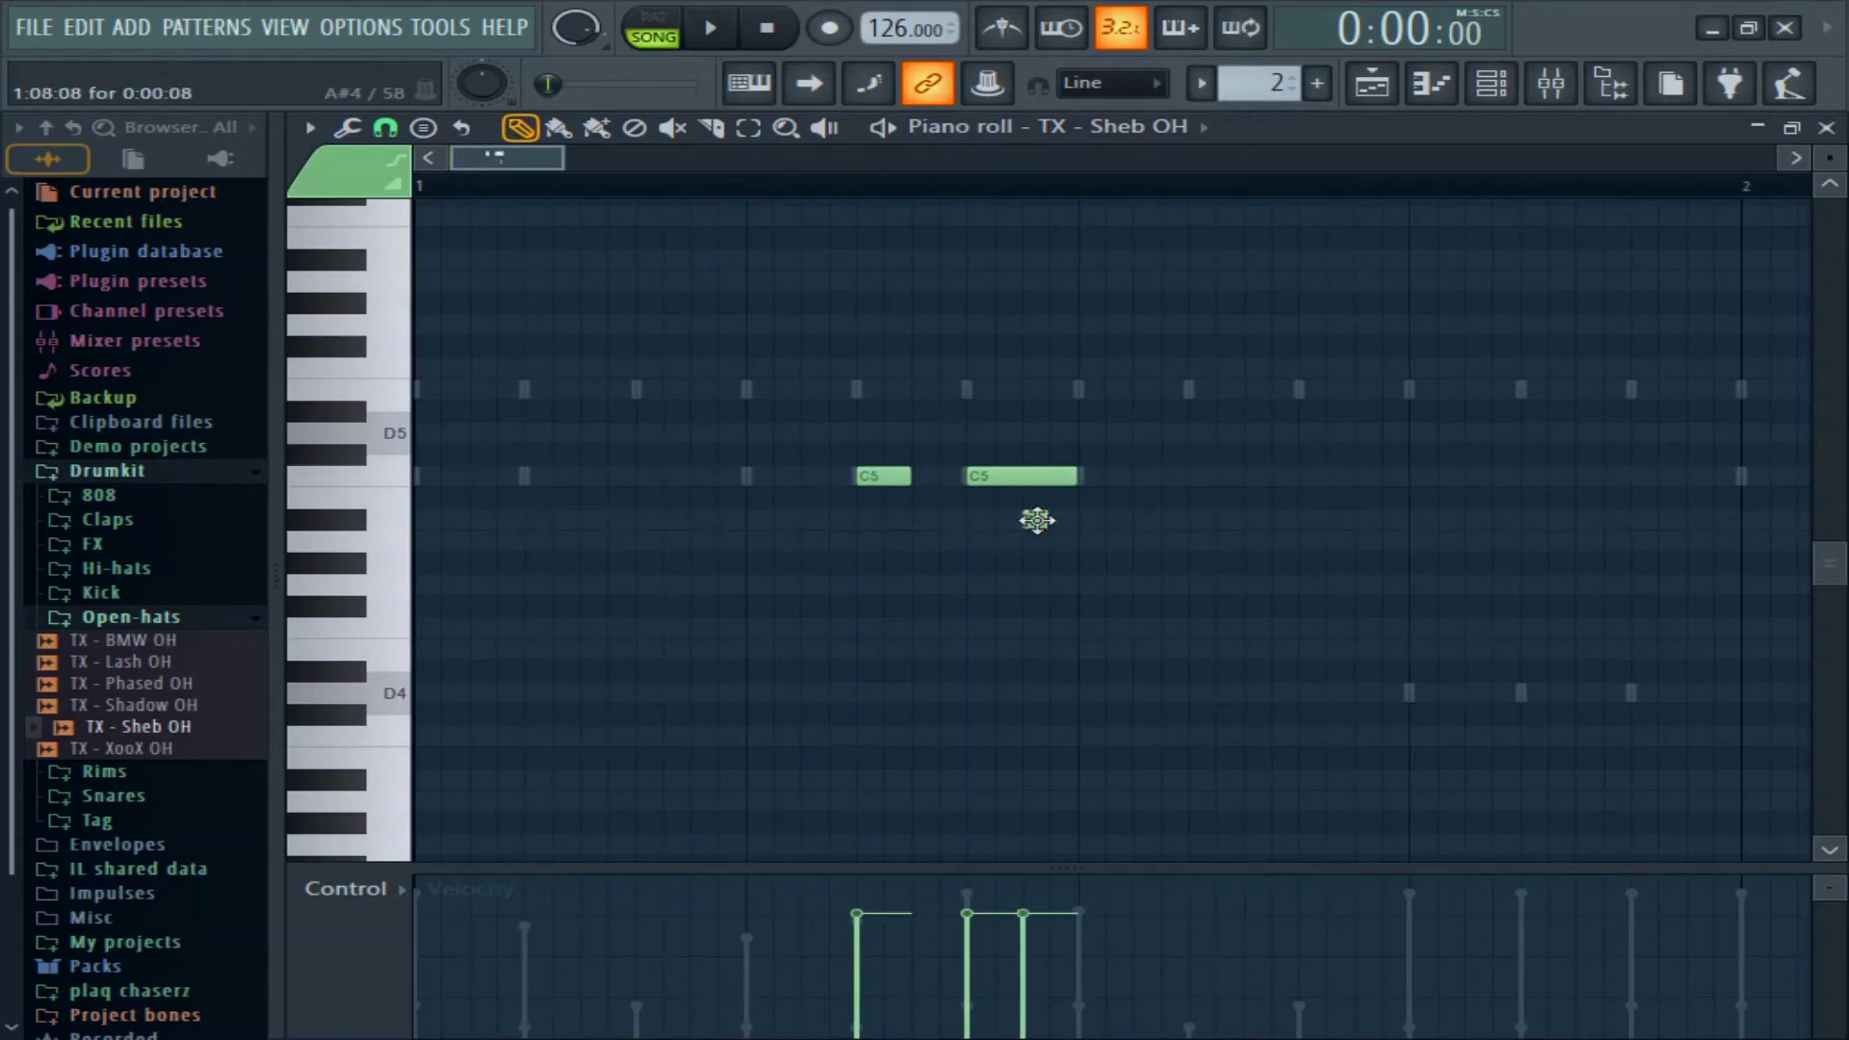
double_click(1037, 520)
click(1115, 685)
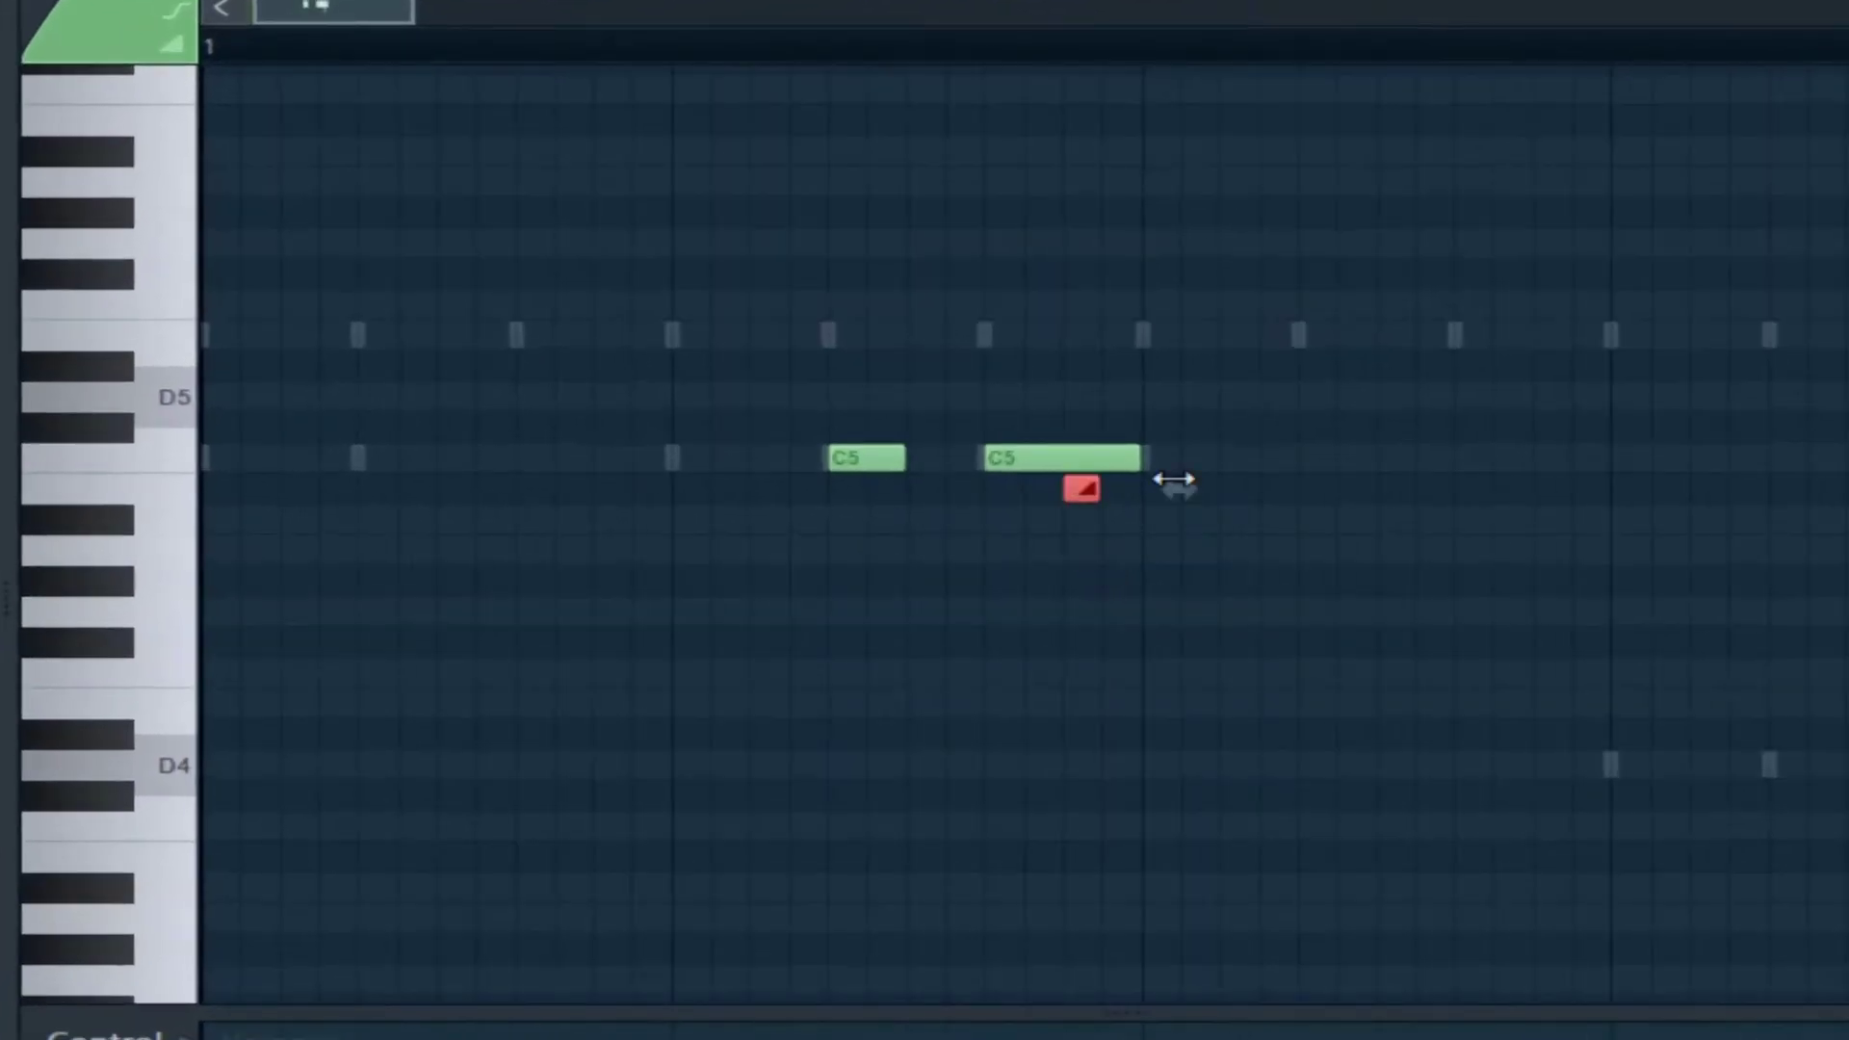
key(space)
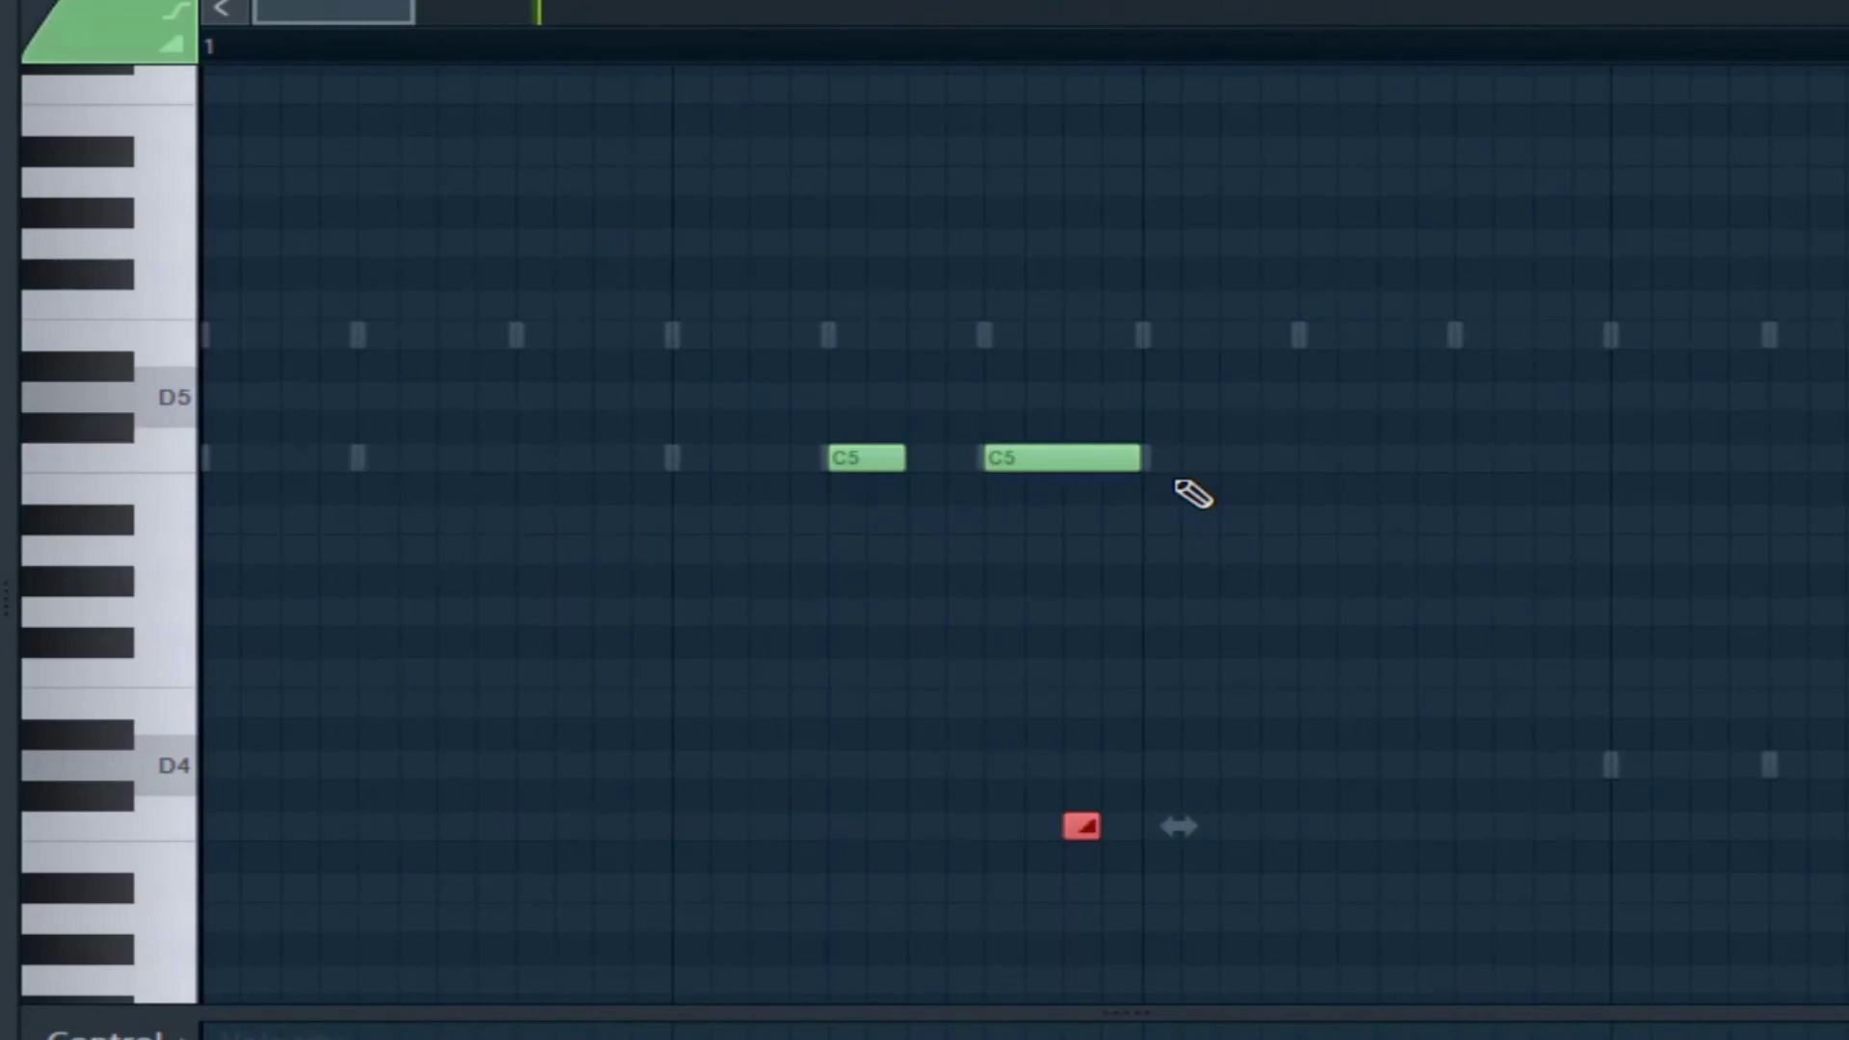
Add six D5 open-hat hits in the second half of bar 2, with A3 slides and falling velocities on the last three.
drag(1168, 383, 1425, 825)
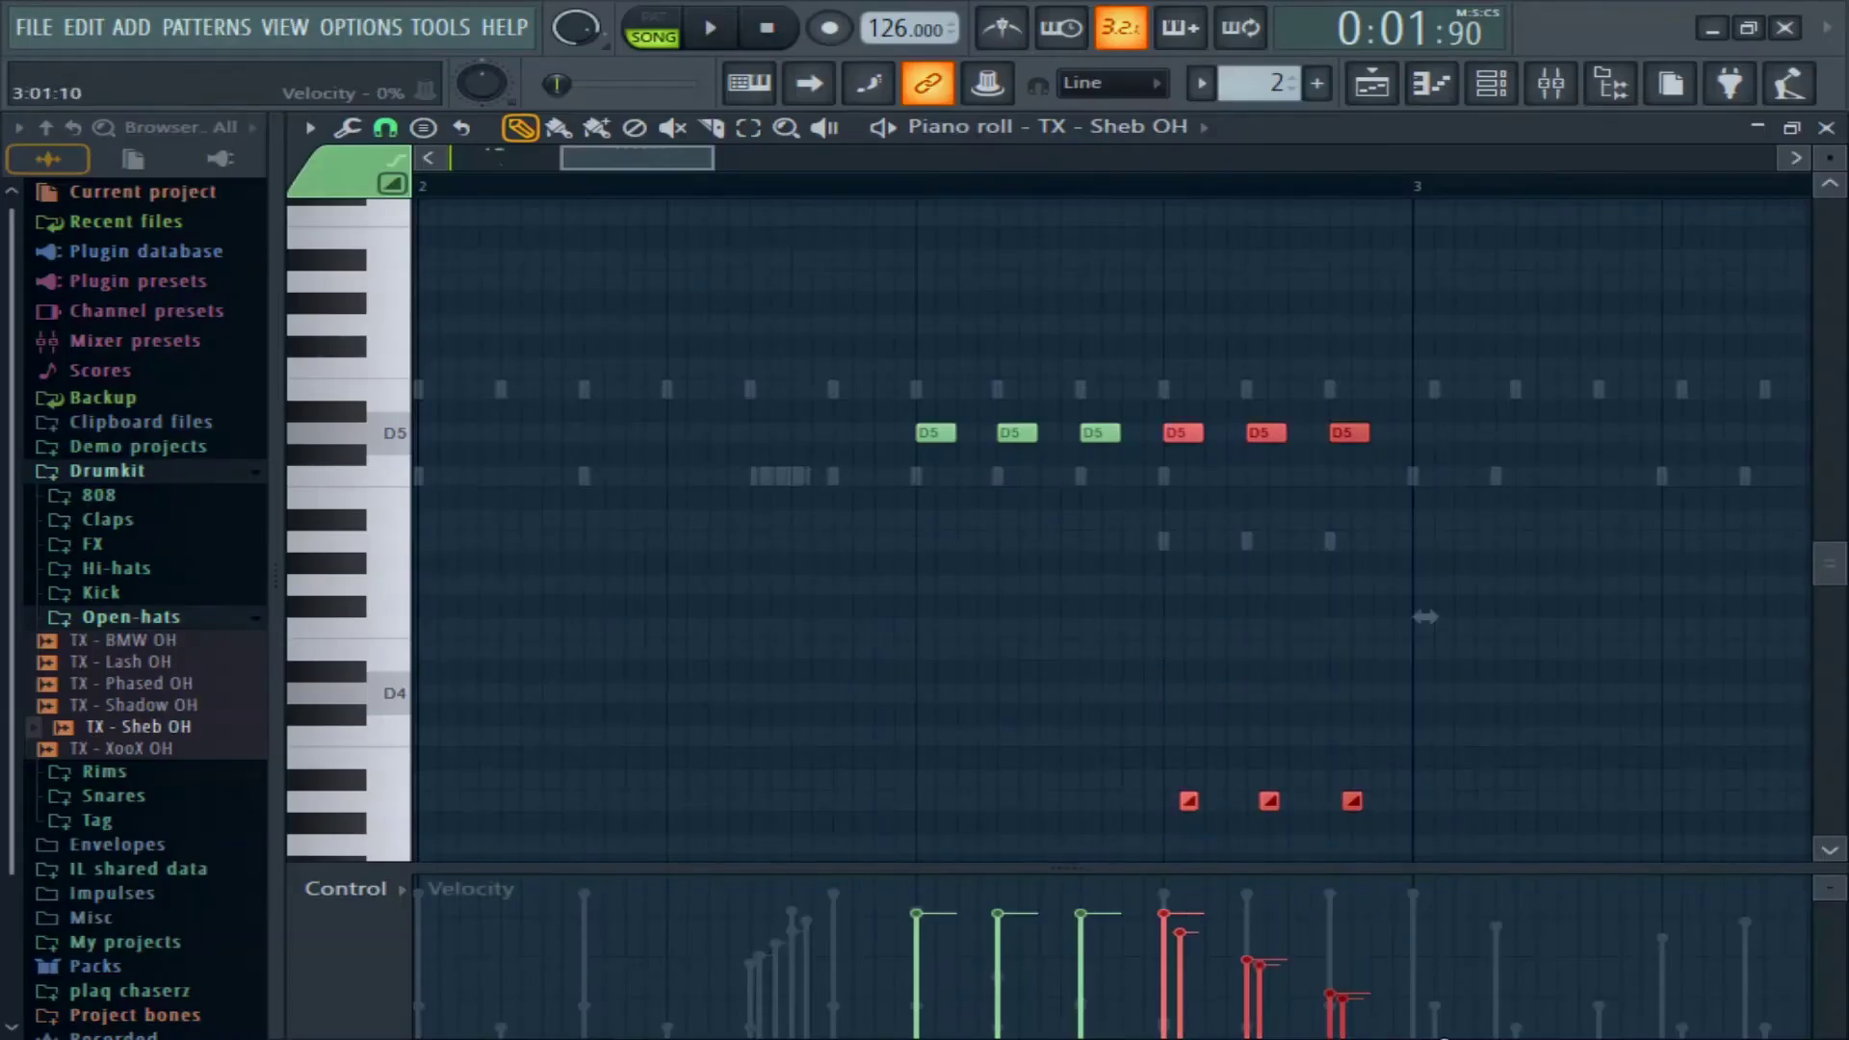
key(space)
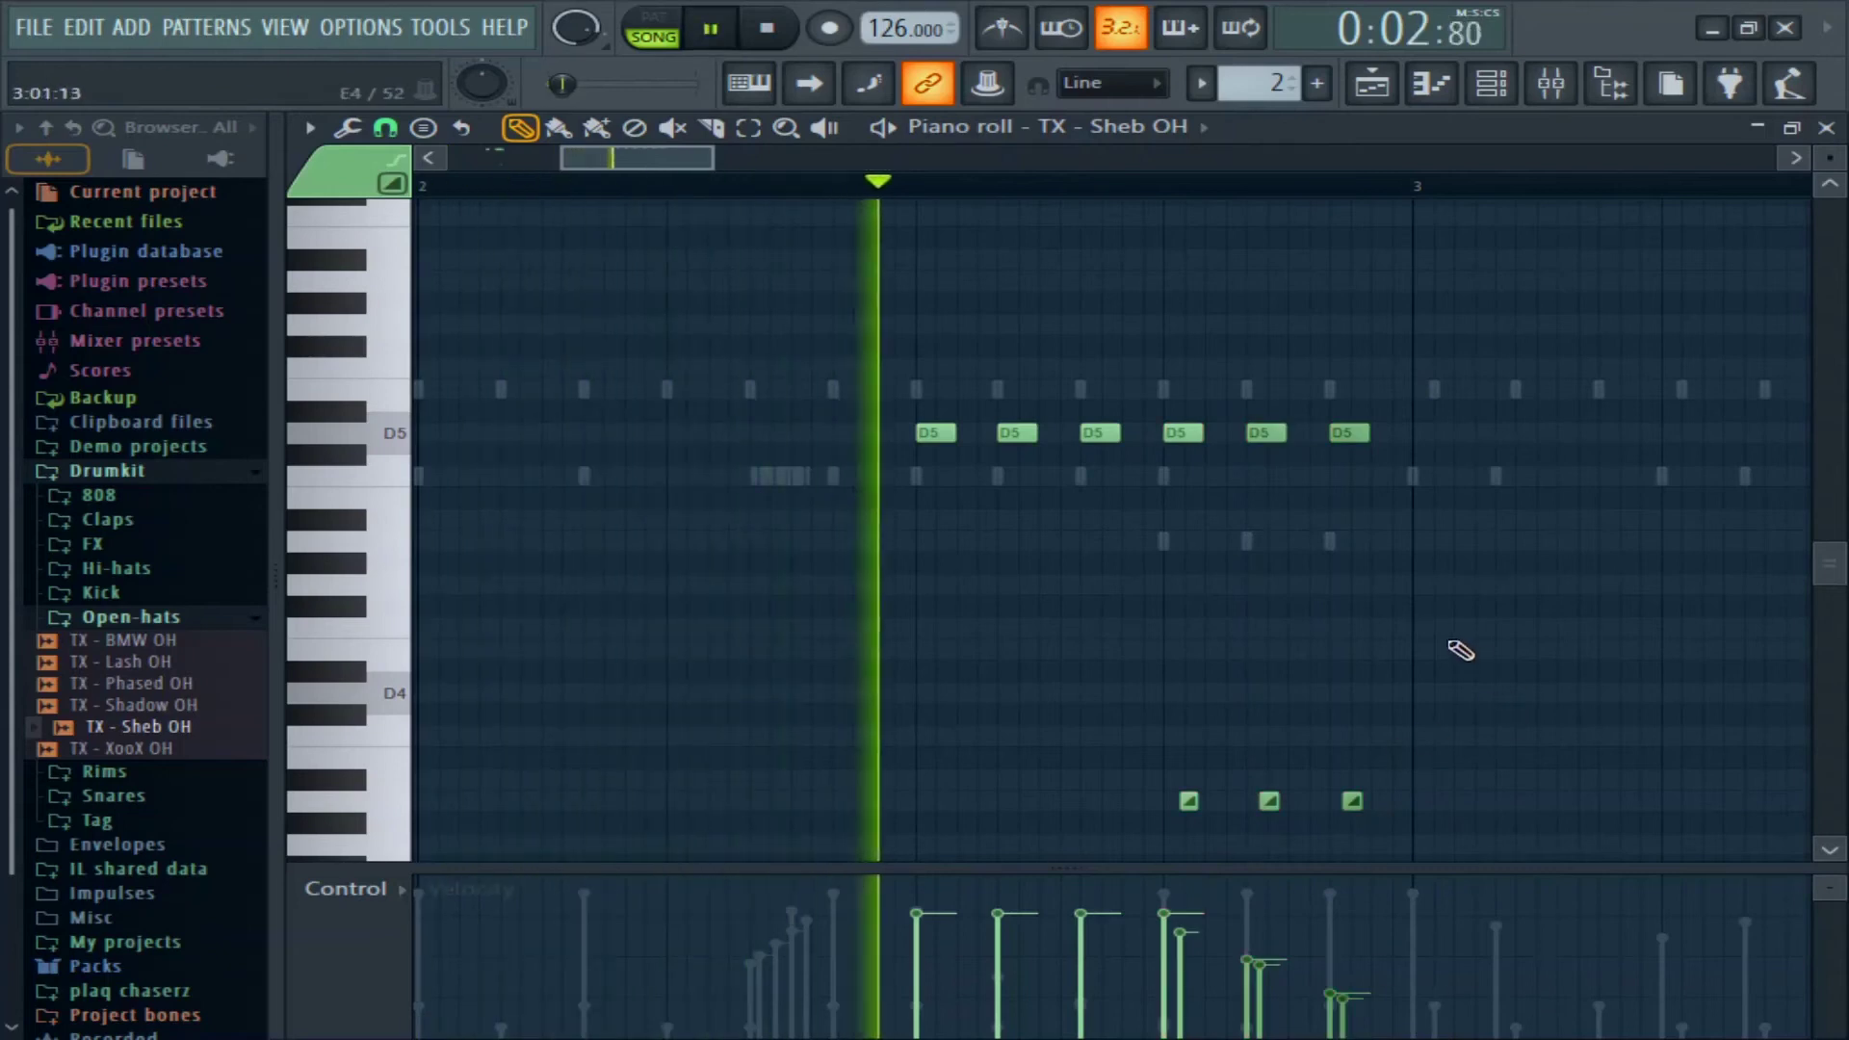
key(space)
Continue the TX - Sheb OH open-hat pattern with its slide notes through bar 8 and close its piano roll.
key(space)
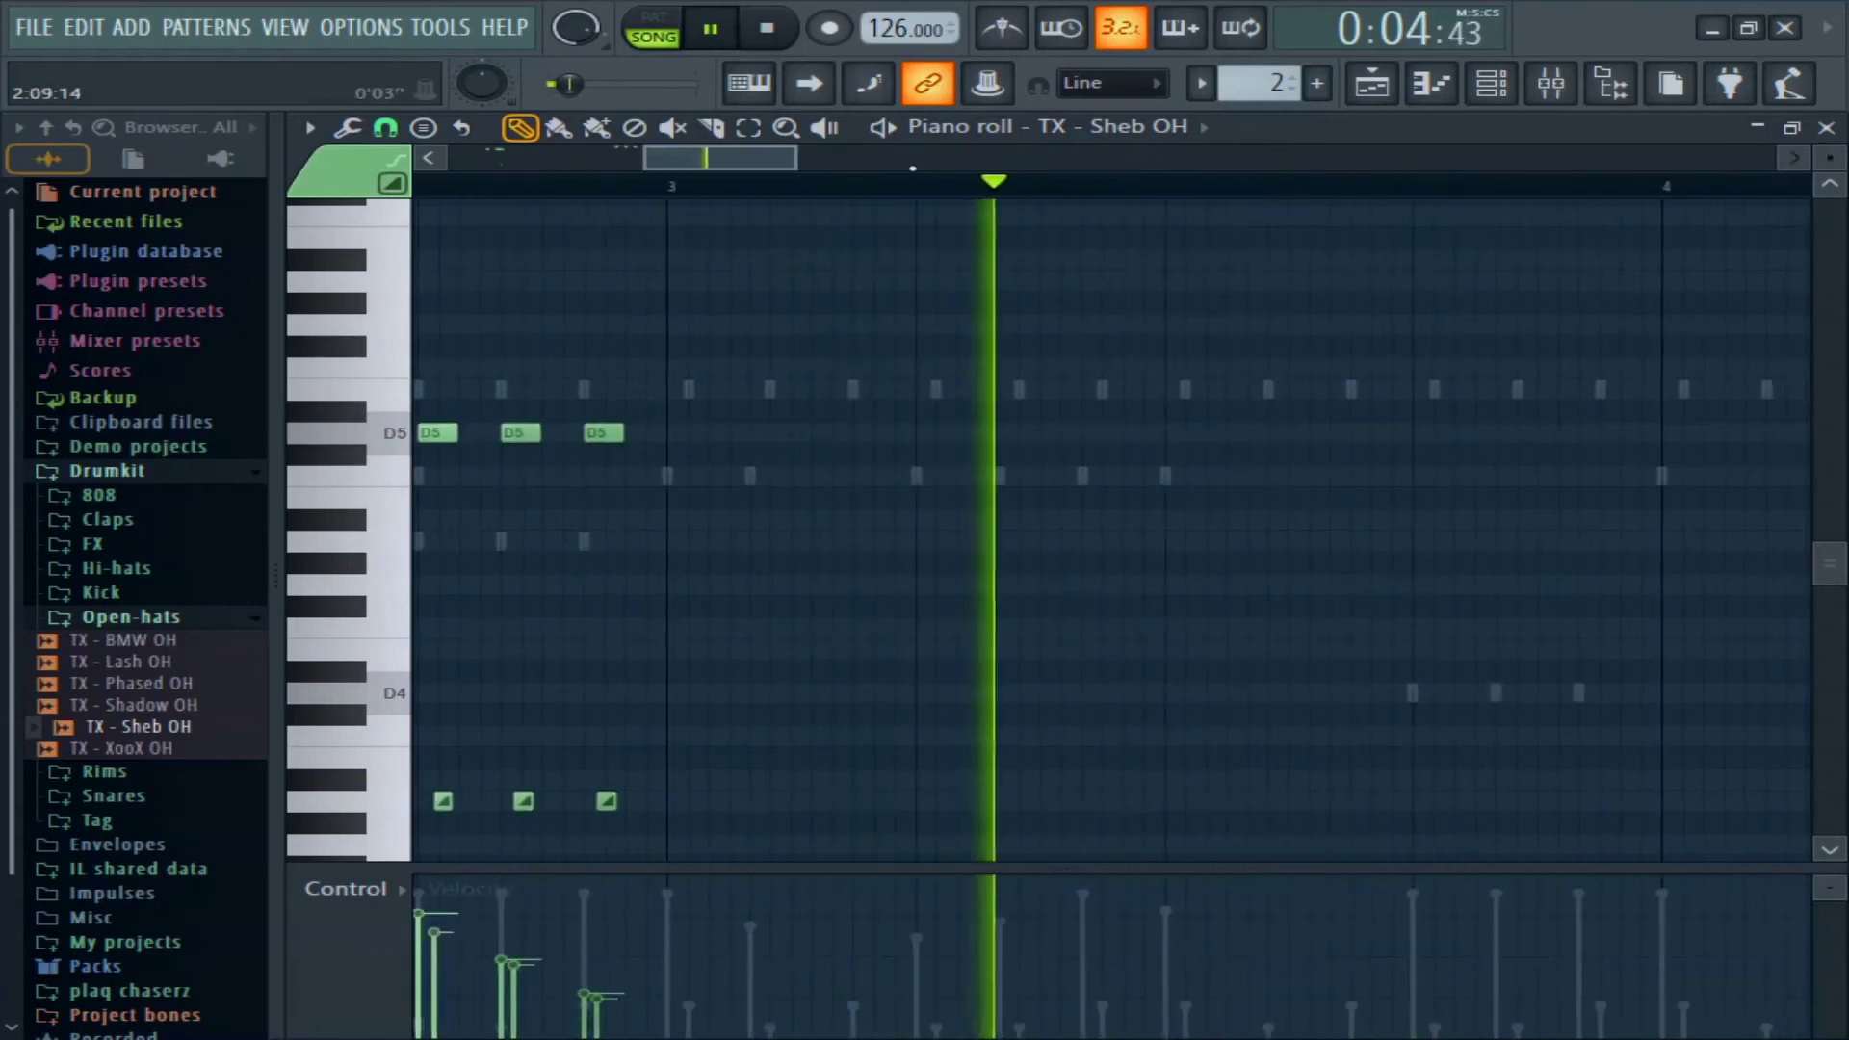
scroll(1558, 337, down, 4)
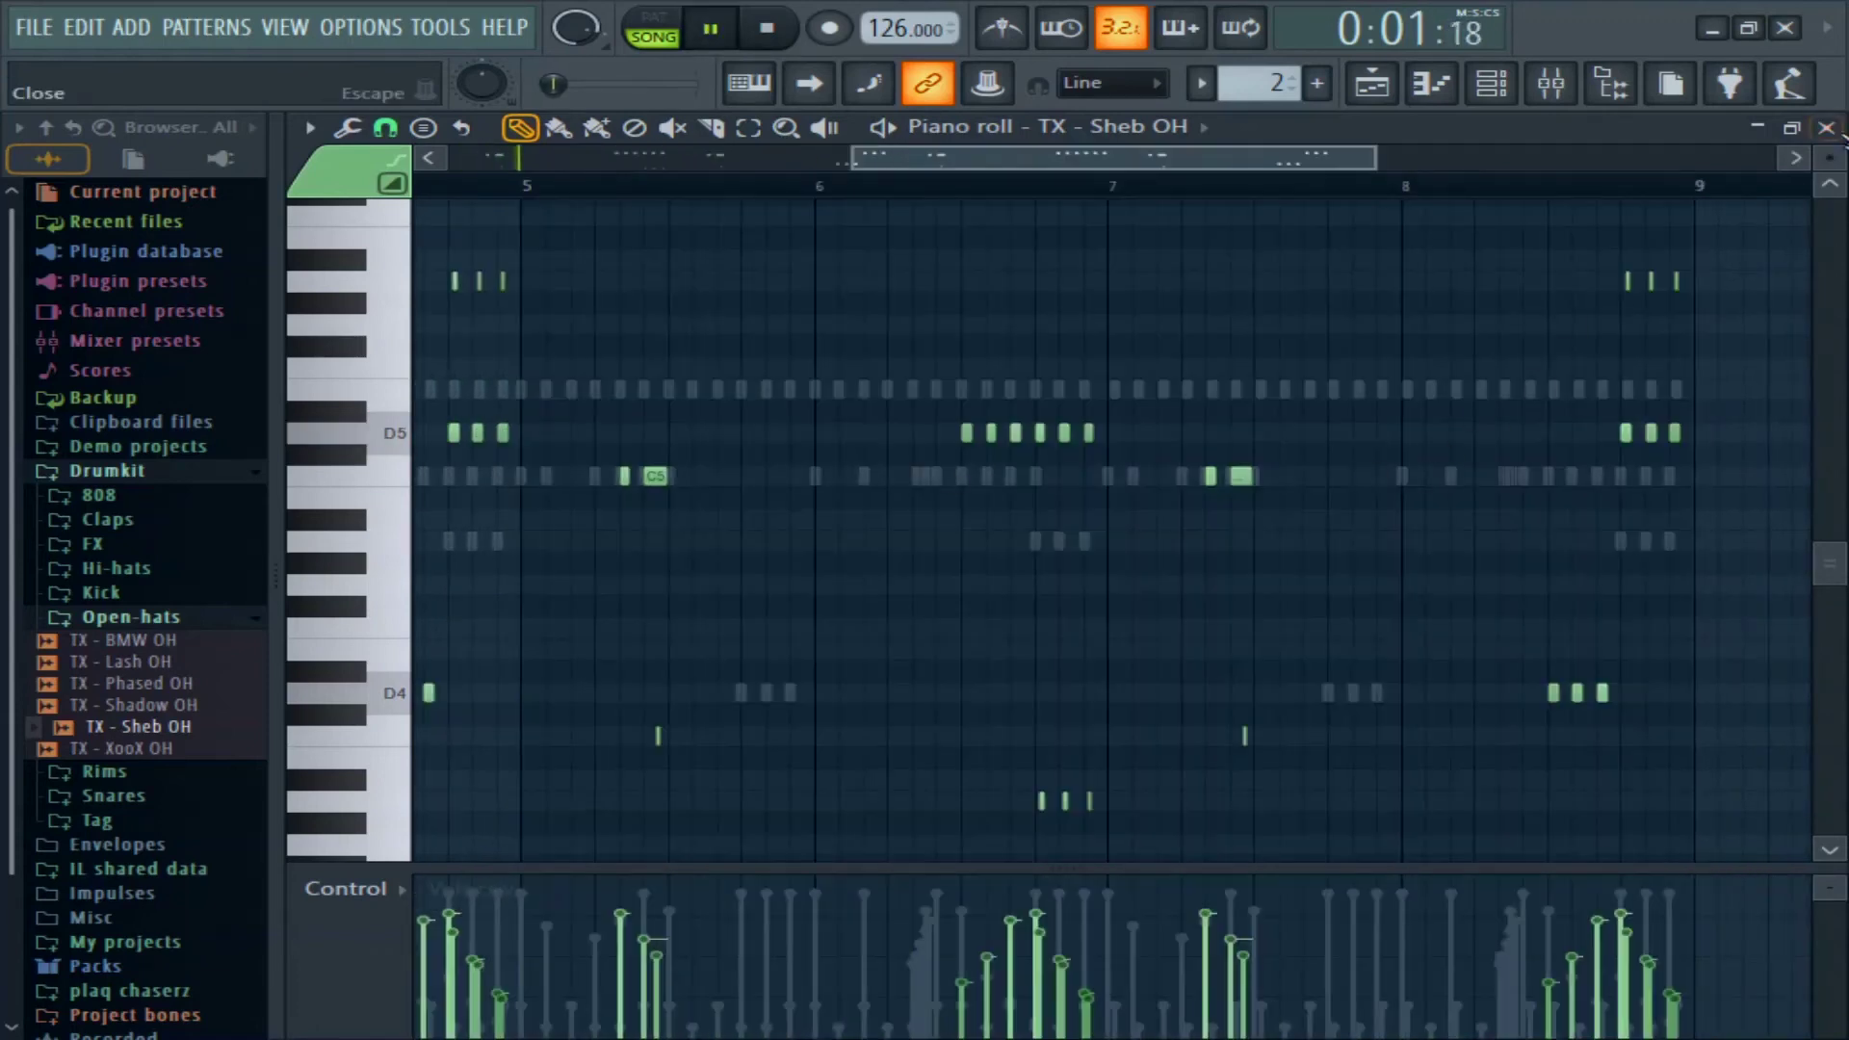
click(1827, 128)
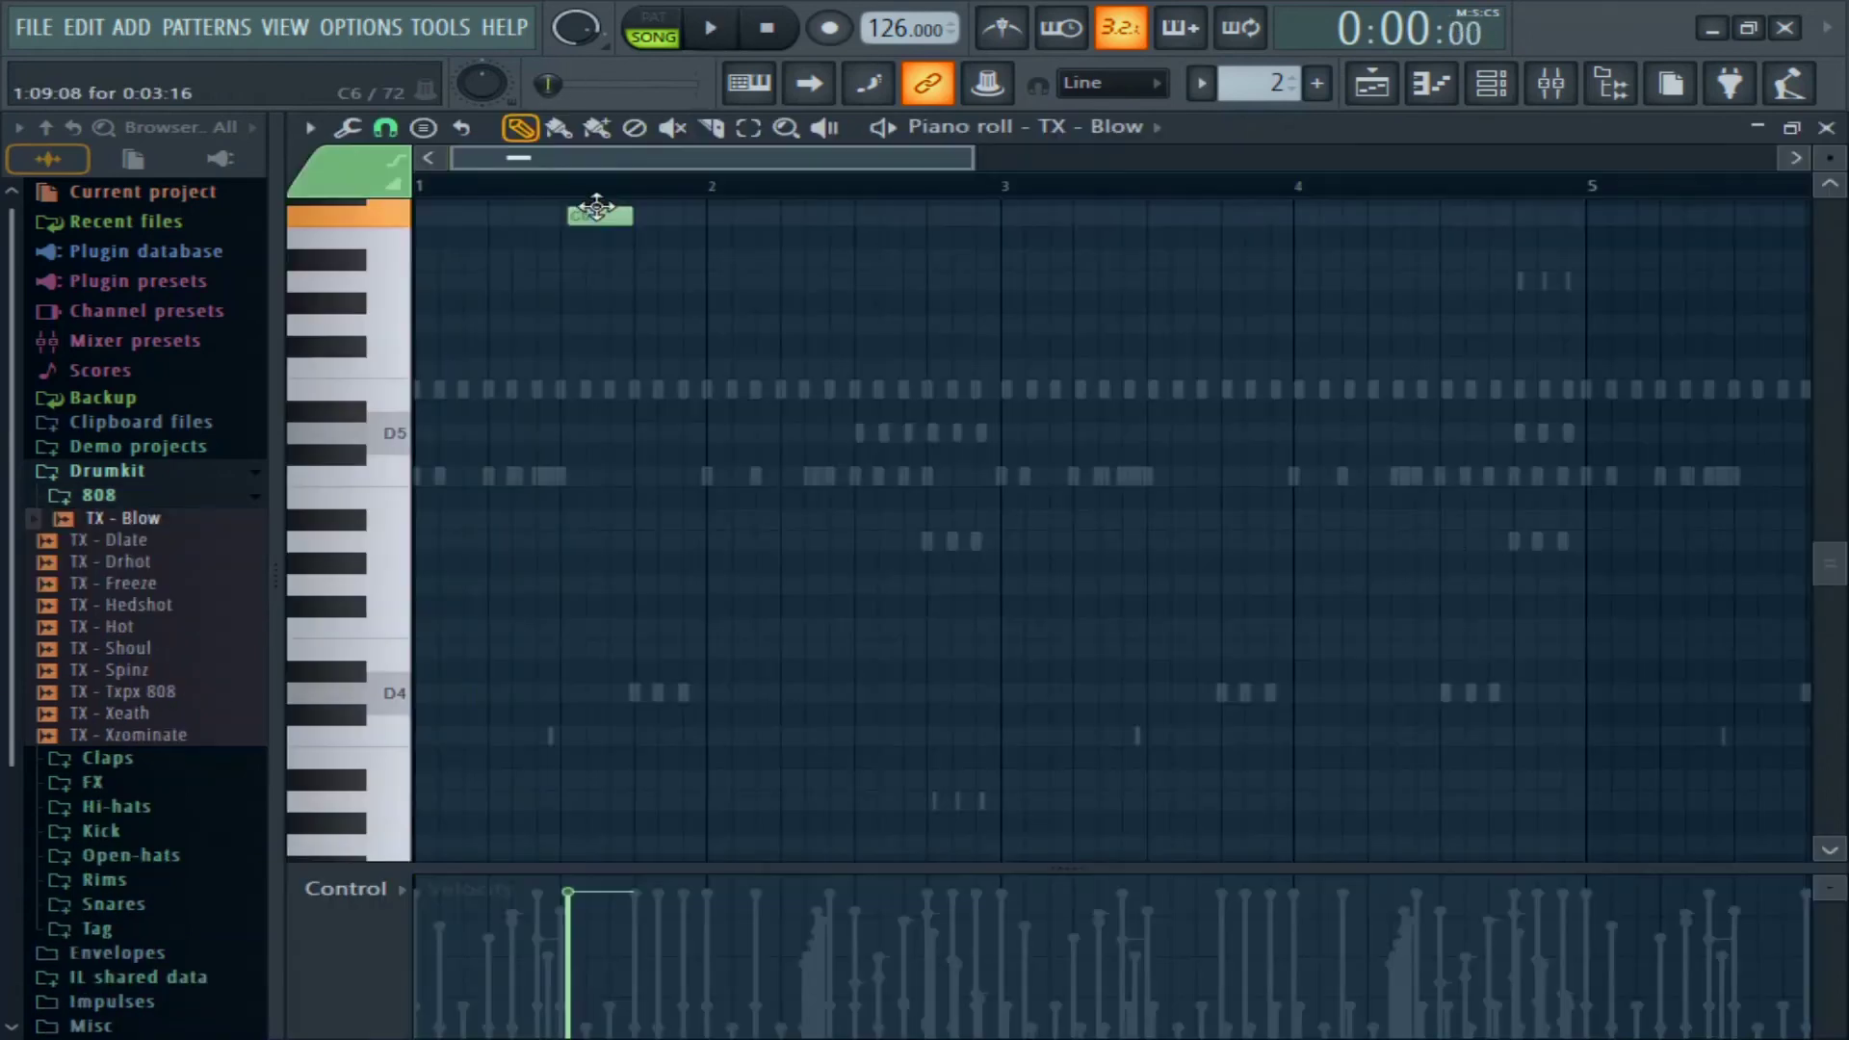
Start the TX - Blow 808 line with a B7 note opening bar 1, three G#7 hits in its last beat and a B7 in bar 2.
drag(590, 205, 618, 478)
key(space)
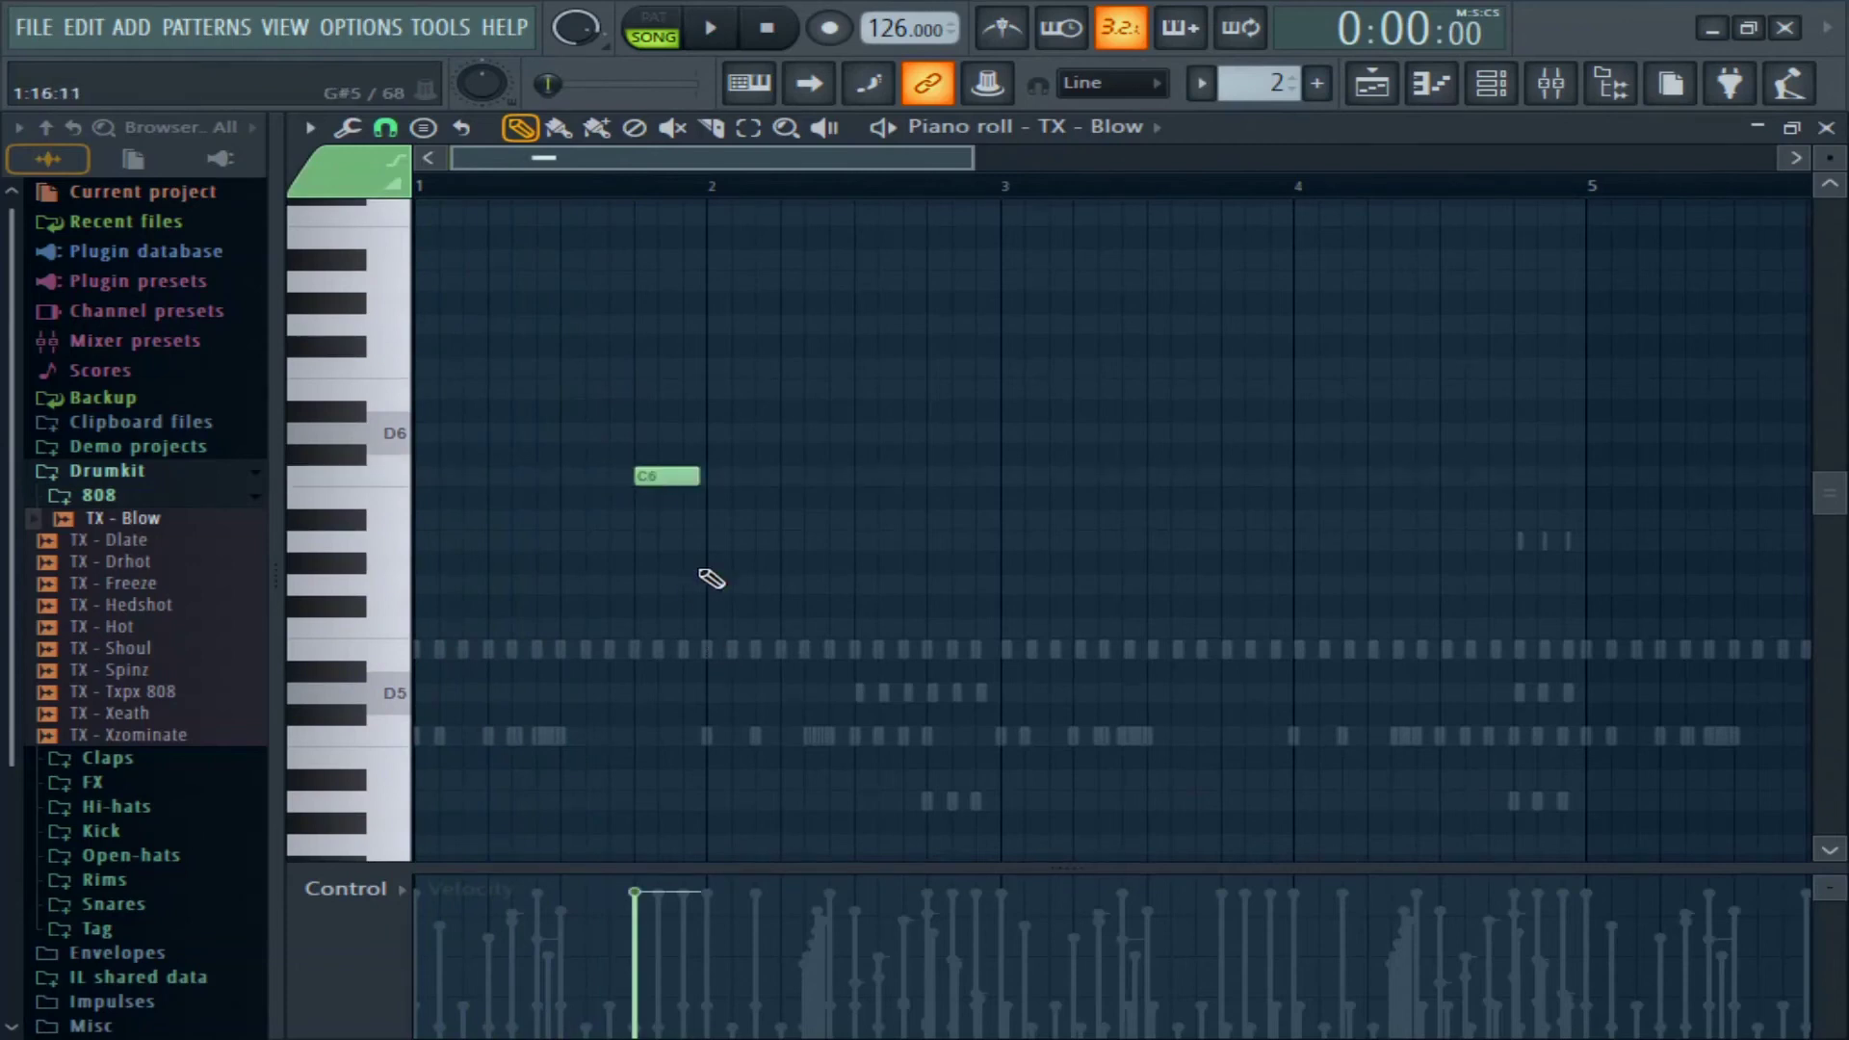
key(space)
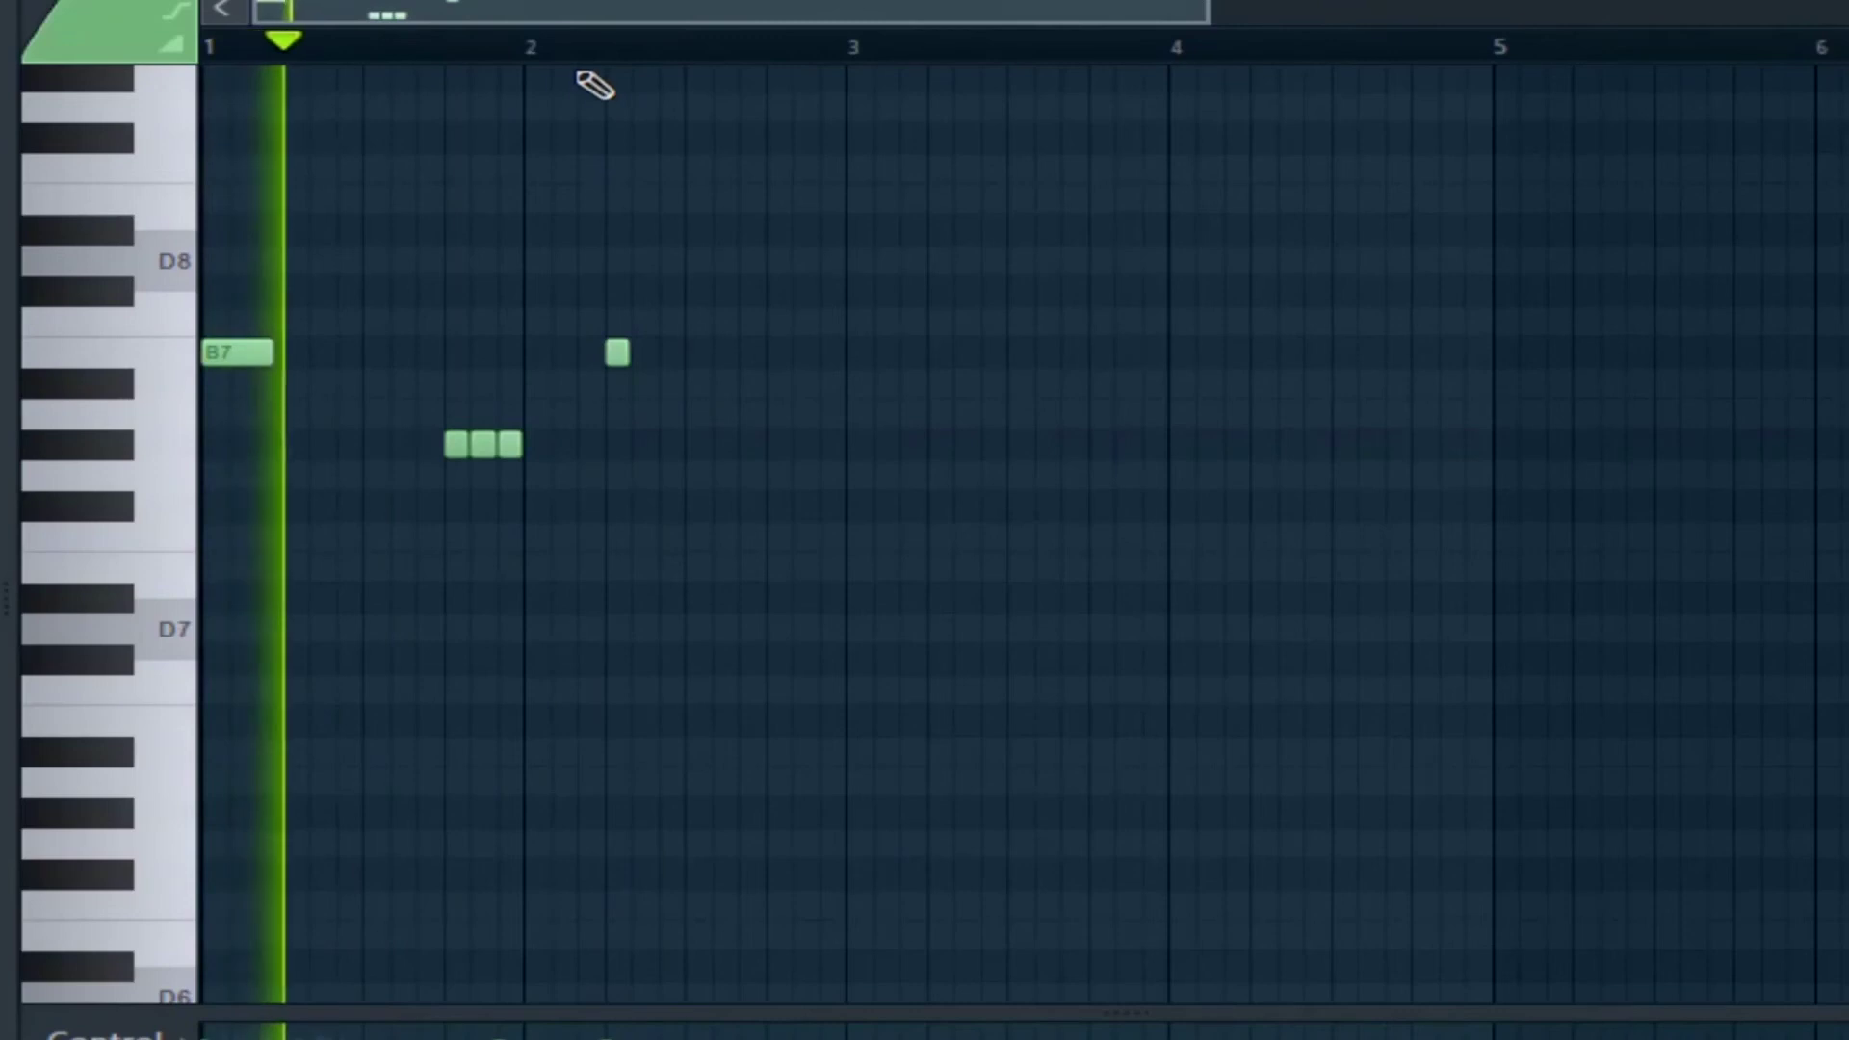
Add three more evenly spaced B7 808 hits after the first one in bar 2 and play them back.
scroll(594, 83, up, 2)
click(713, 352)
drag(710, 350, 749, 352)
key(space)
click(446, 53)
key(space)
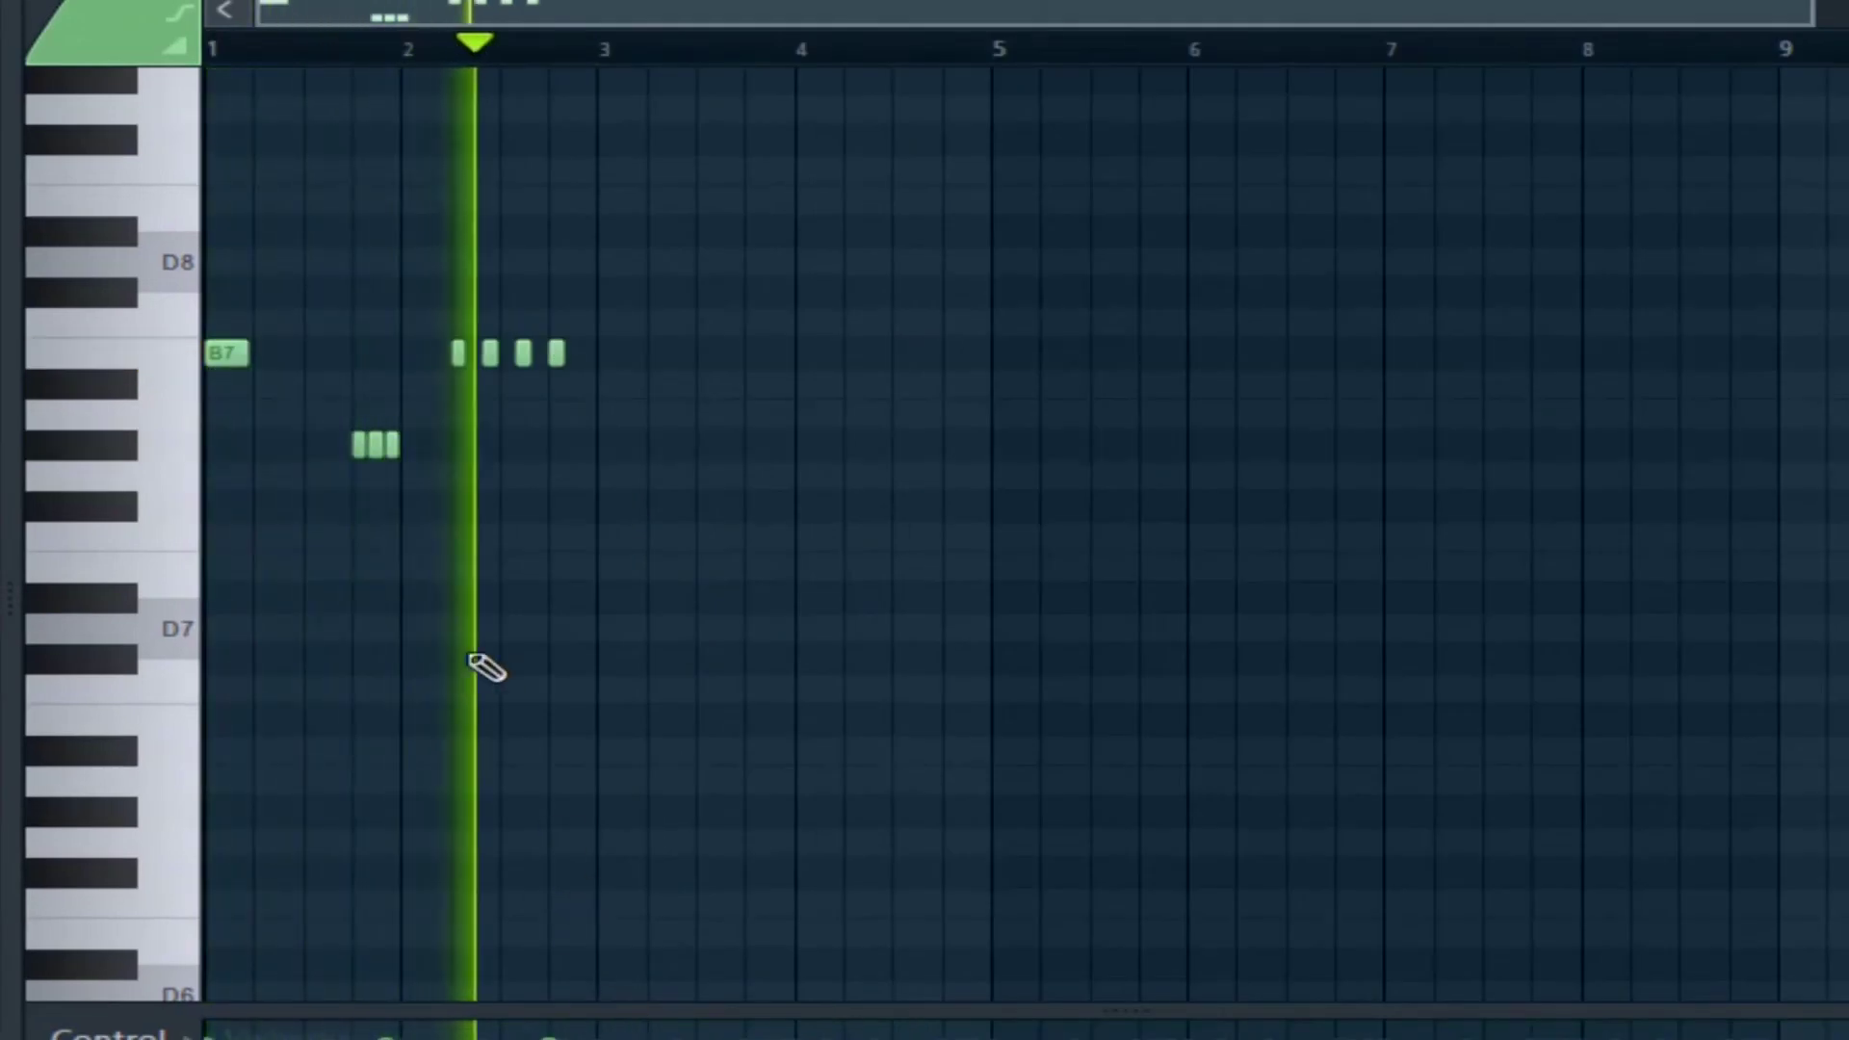
Continue the 808 line through bars 3 and 4 with G#7 and B7 hits, and transpose the line down two octaves.
key(ctrl+a)
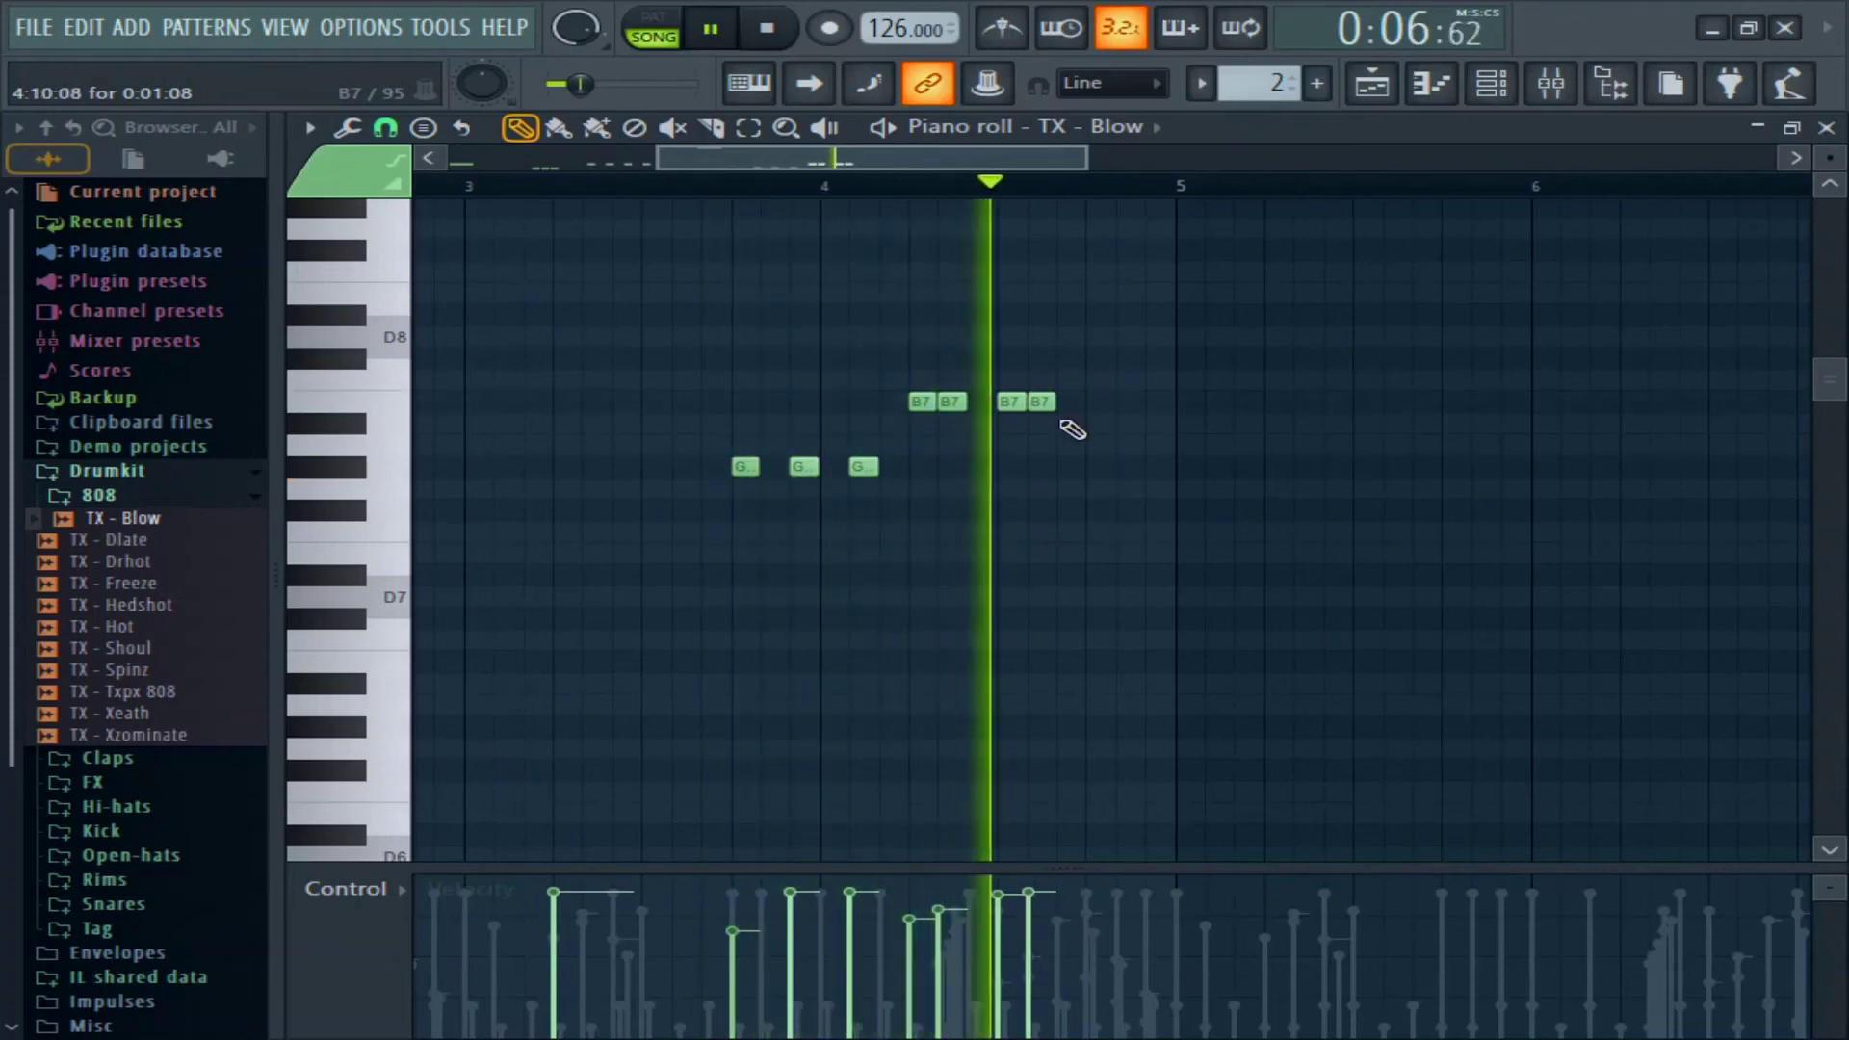
key(space)
drag(1108, 412, 1075, 408)
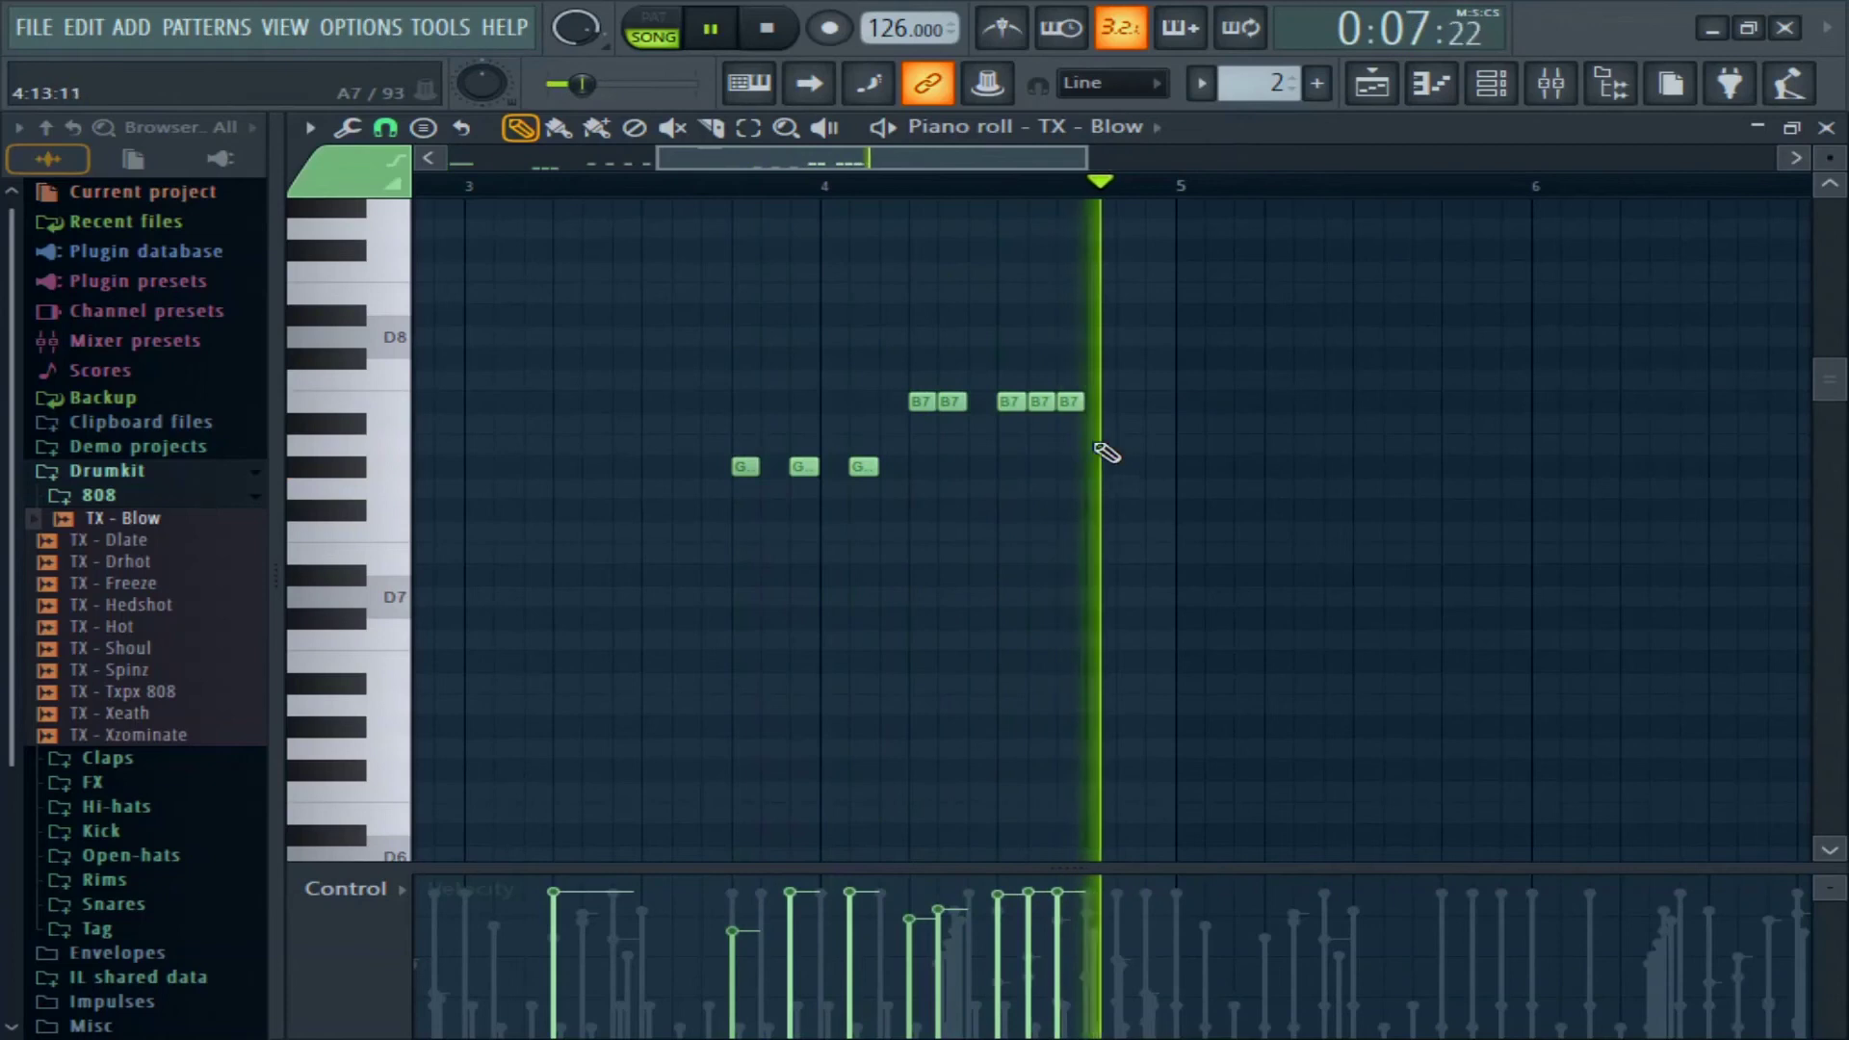
scroll(1107, 446, down, 5)
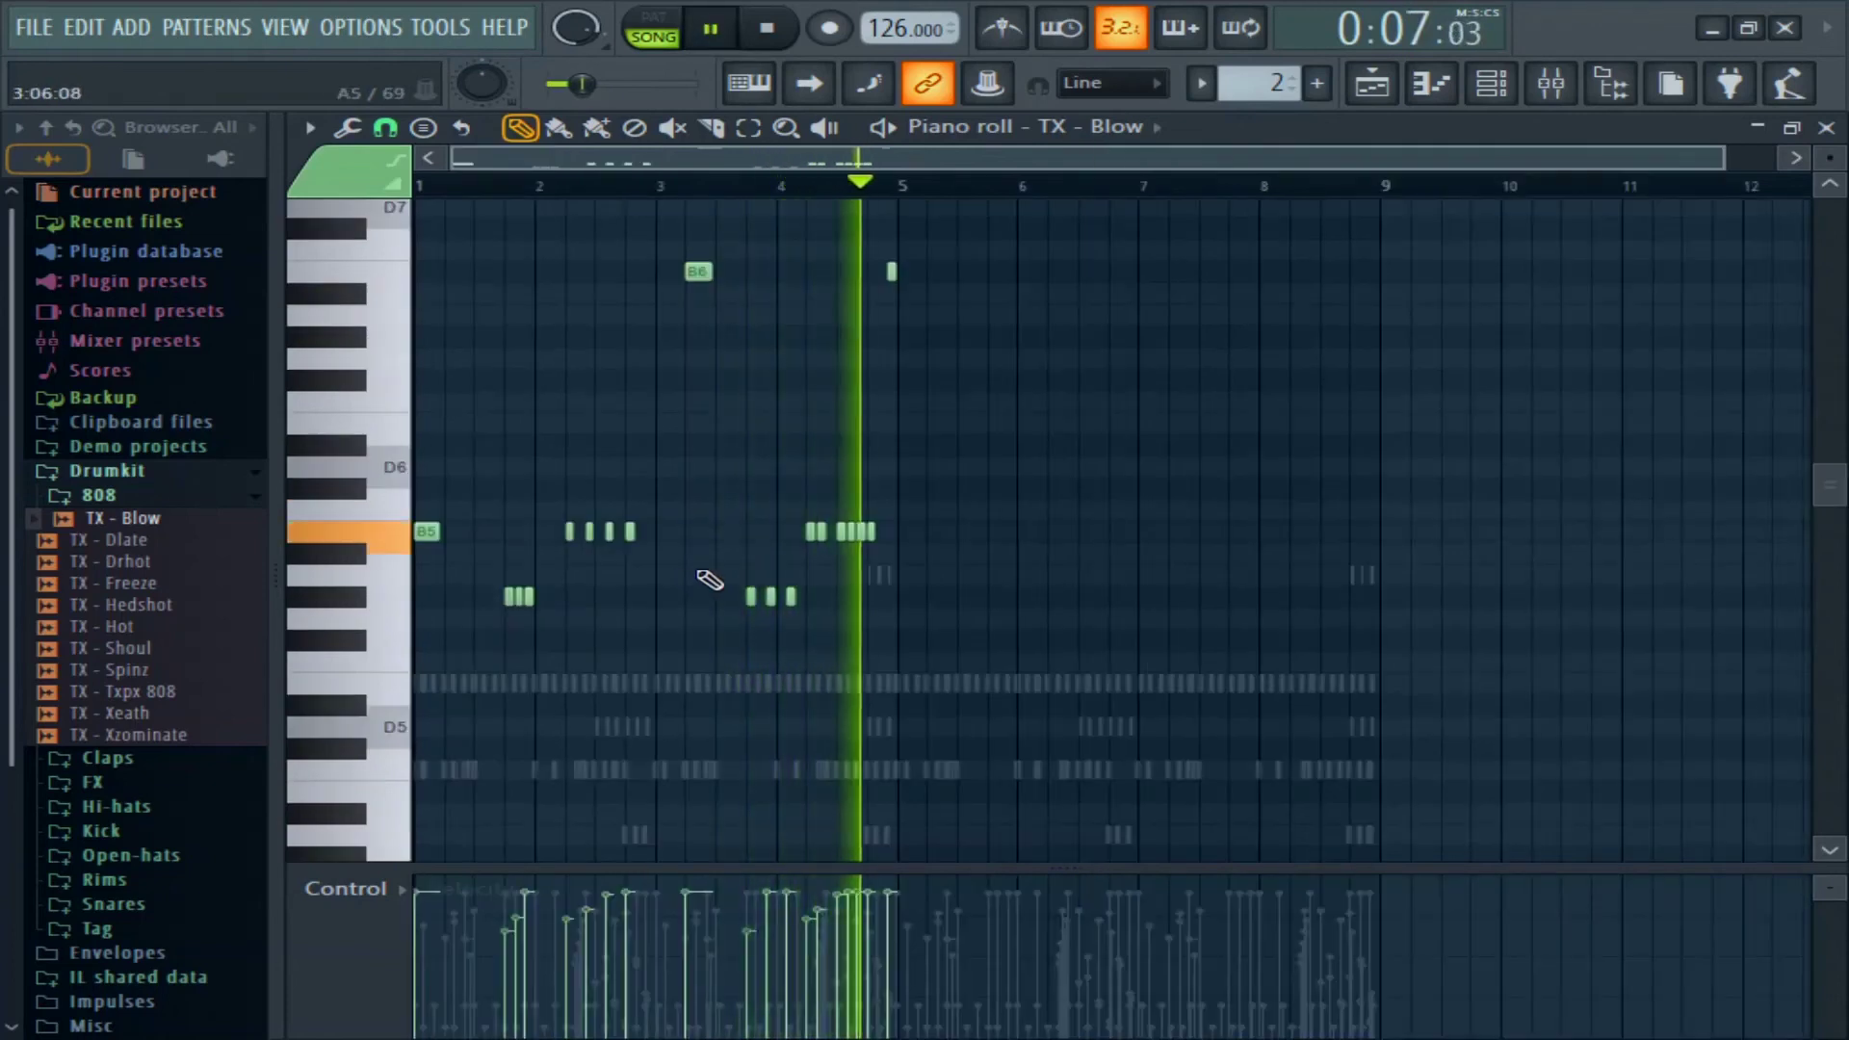
Lower the main 808 notes another octave to B4 and G#4 and repeat the line from bar 5 onward.
key(space)
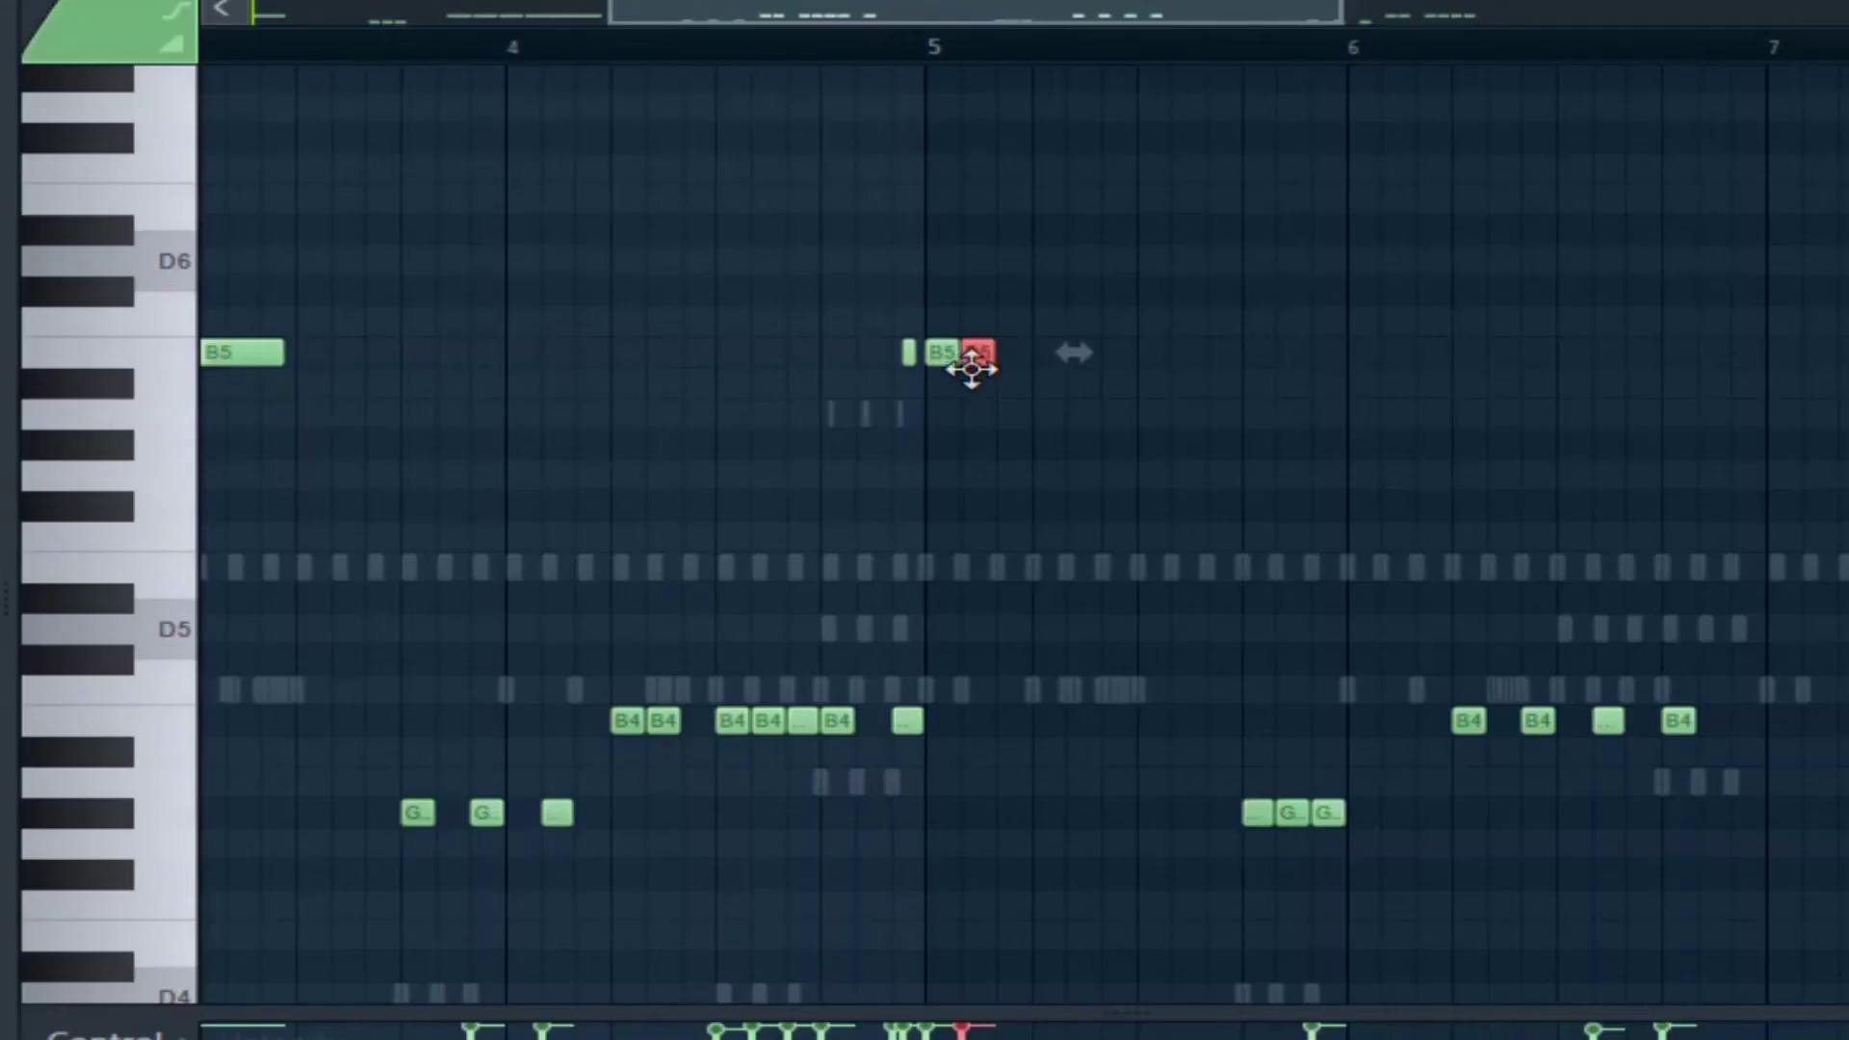
key(space)
key(space)
Move the second 808 note of bar 5 to B4 and lengthen it to about a third of a bar.
drag(996, 727, 1115, 751)
key(space)
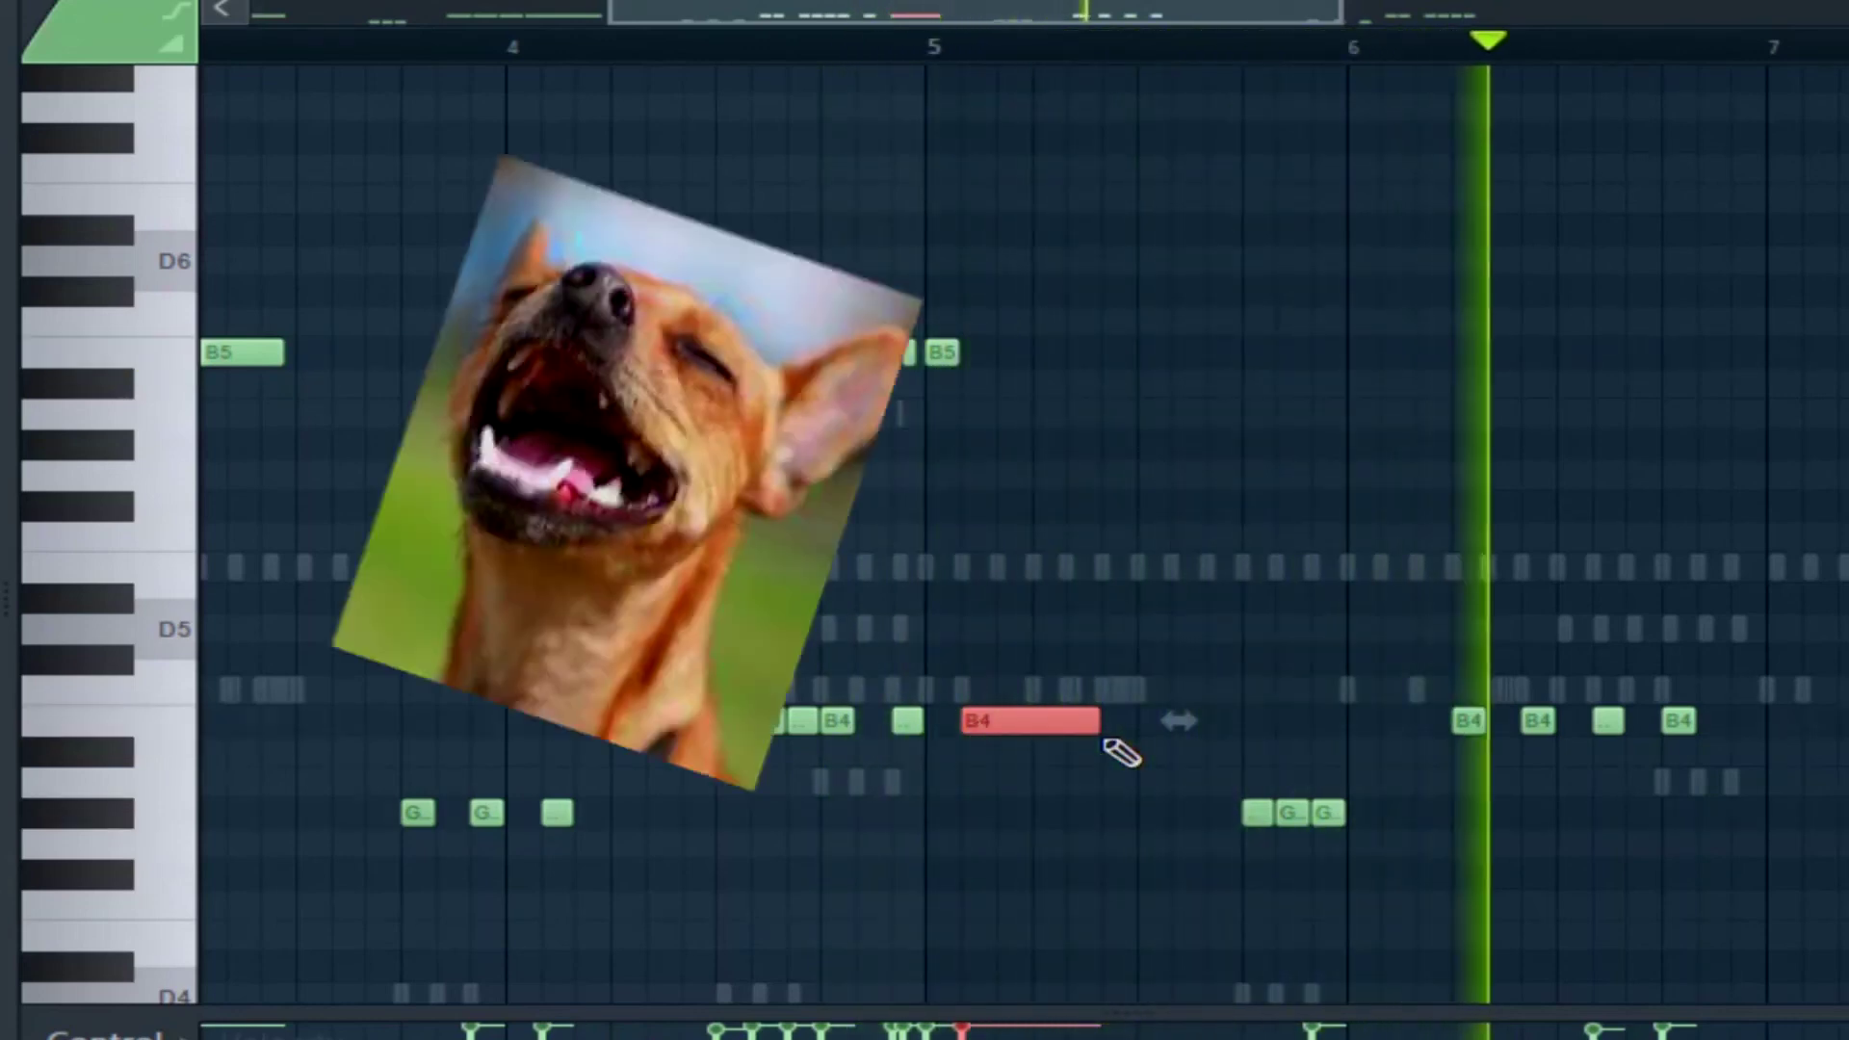
scroll(831, 49, down, 4)
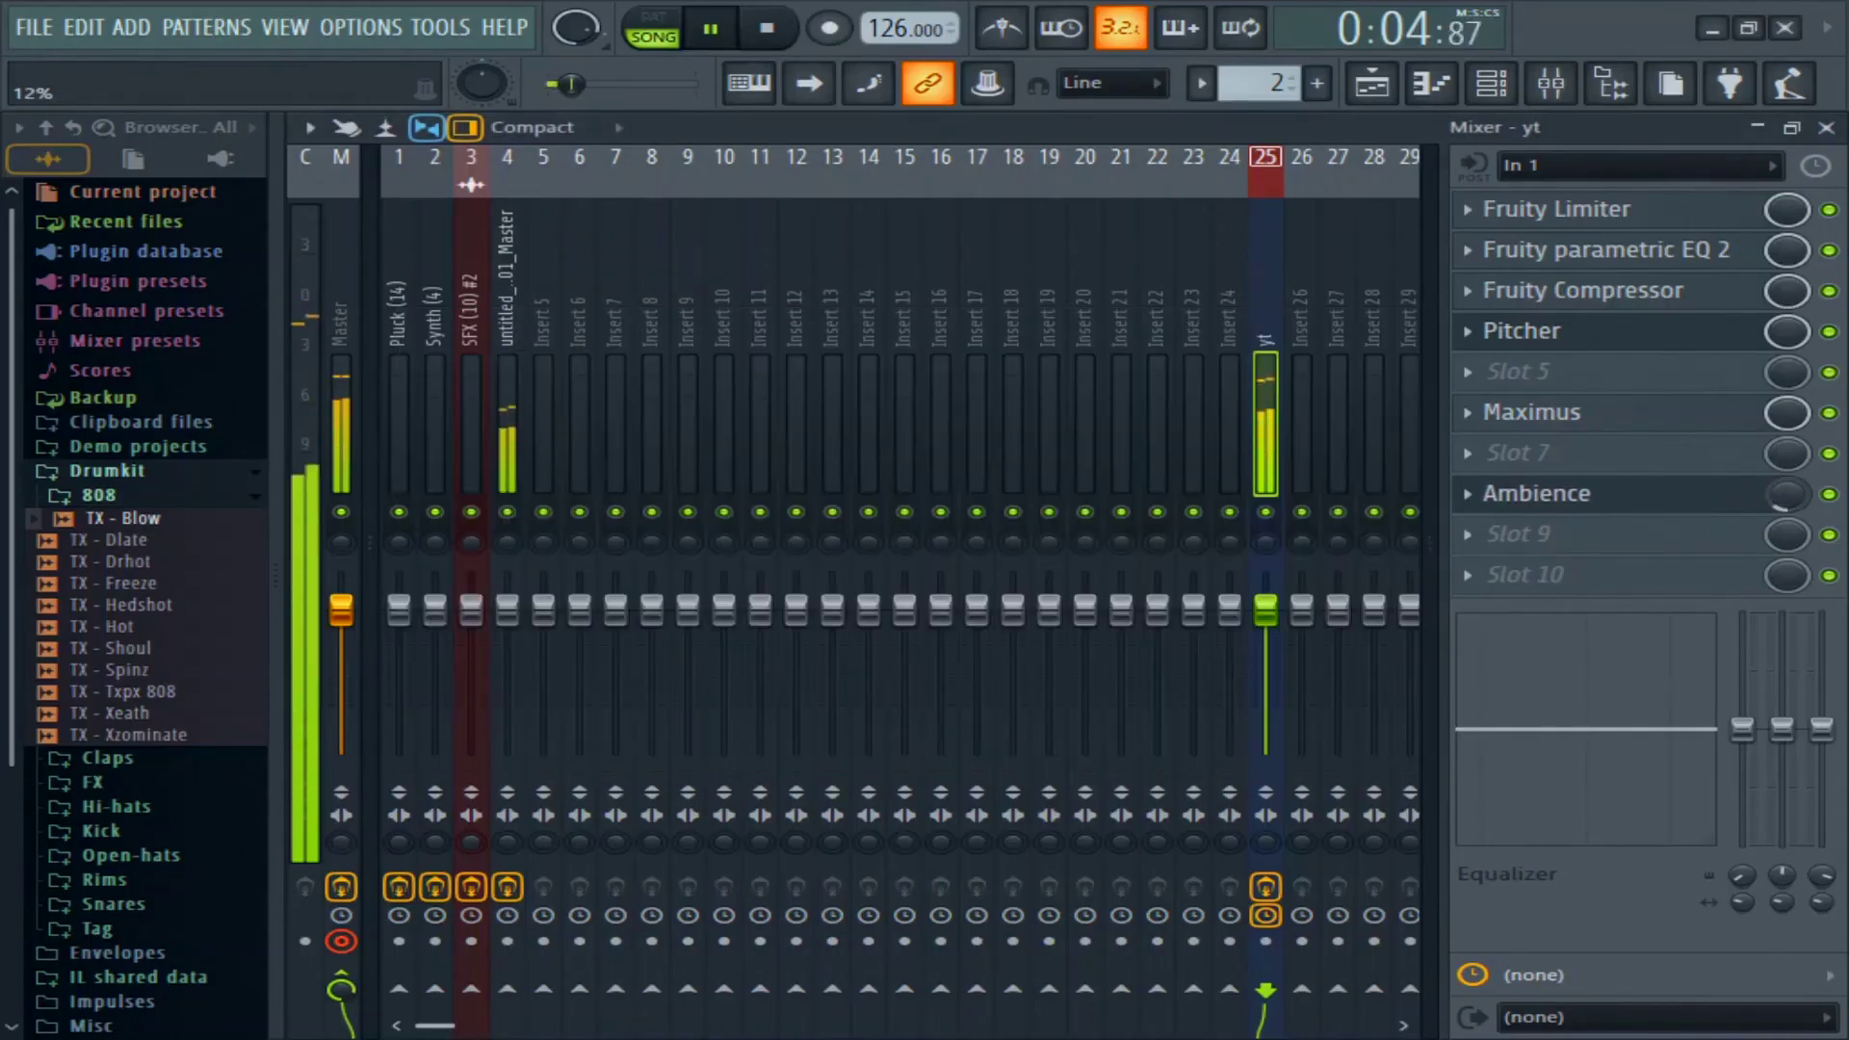
Close the mixer and the yt track's Ambience and Pitcher plugin windows.
click(1826, 127)
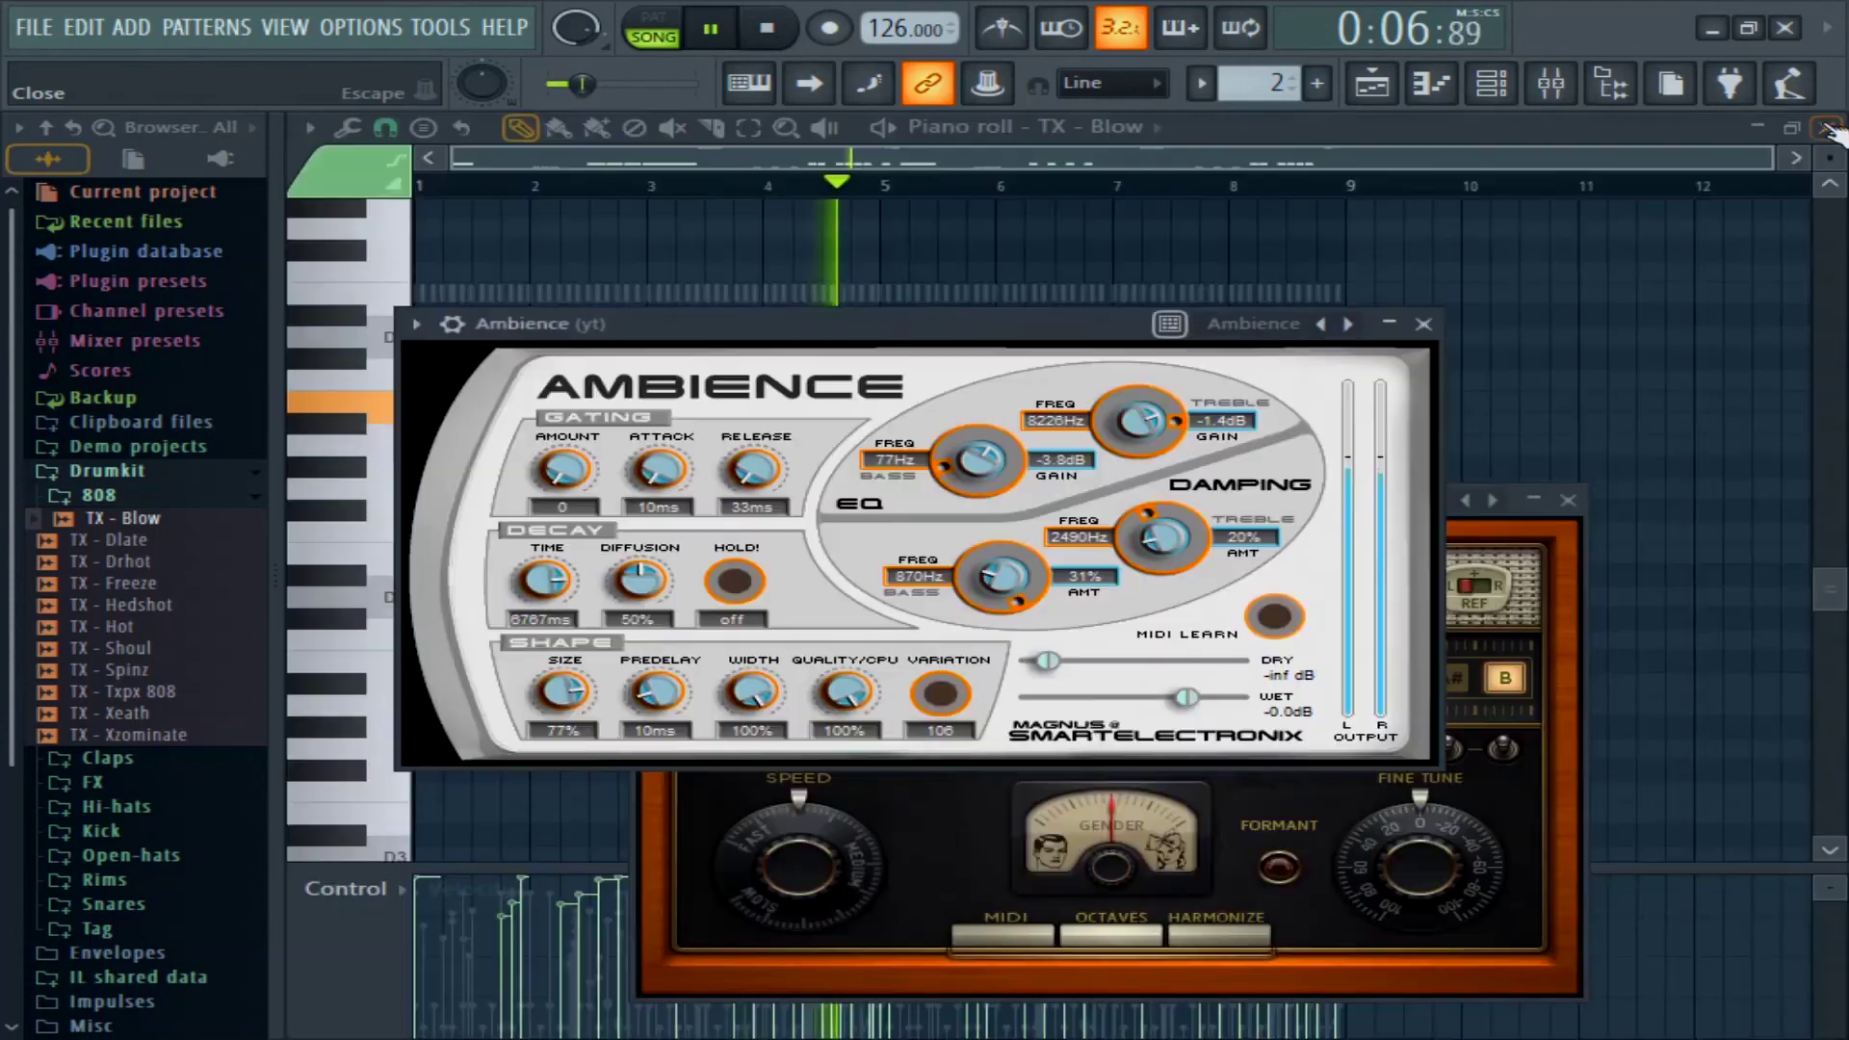
click(1423, 323)
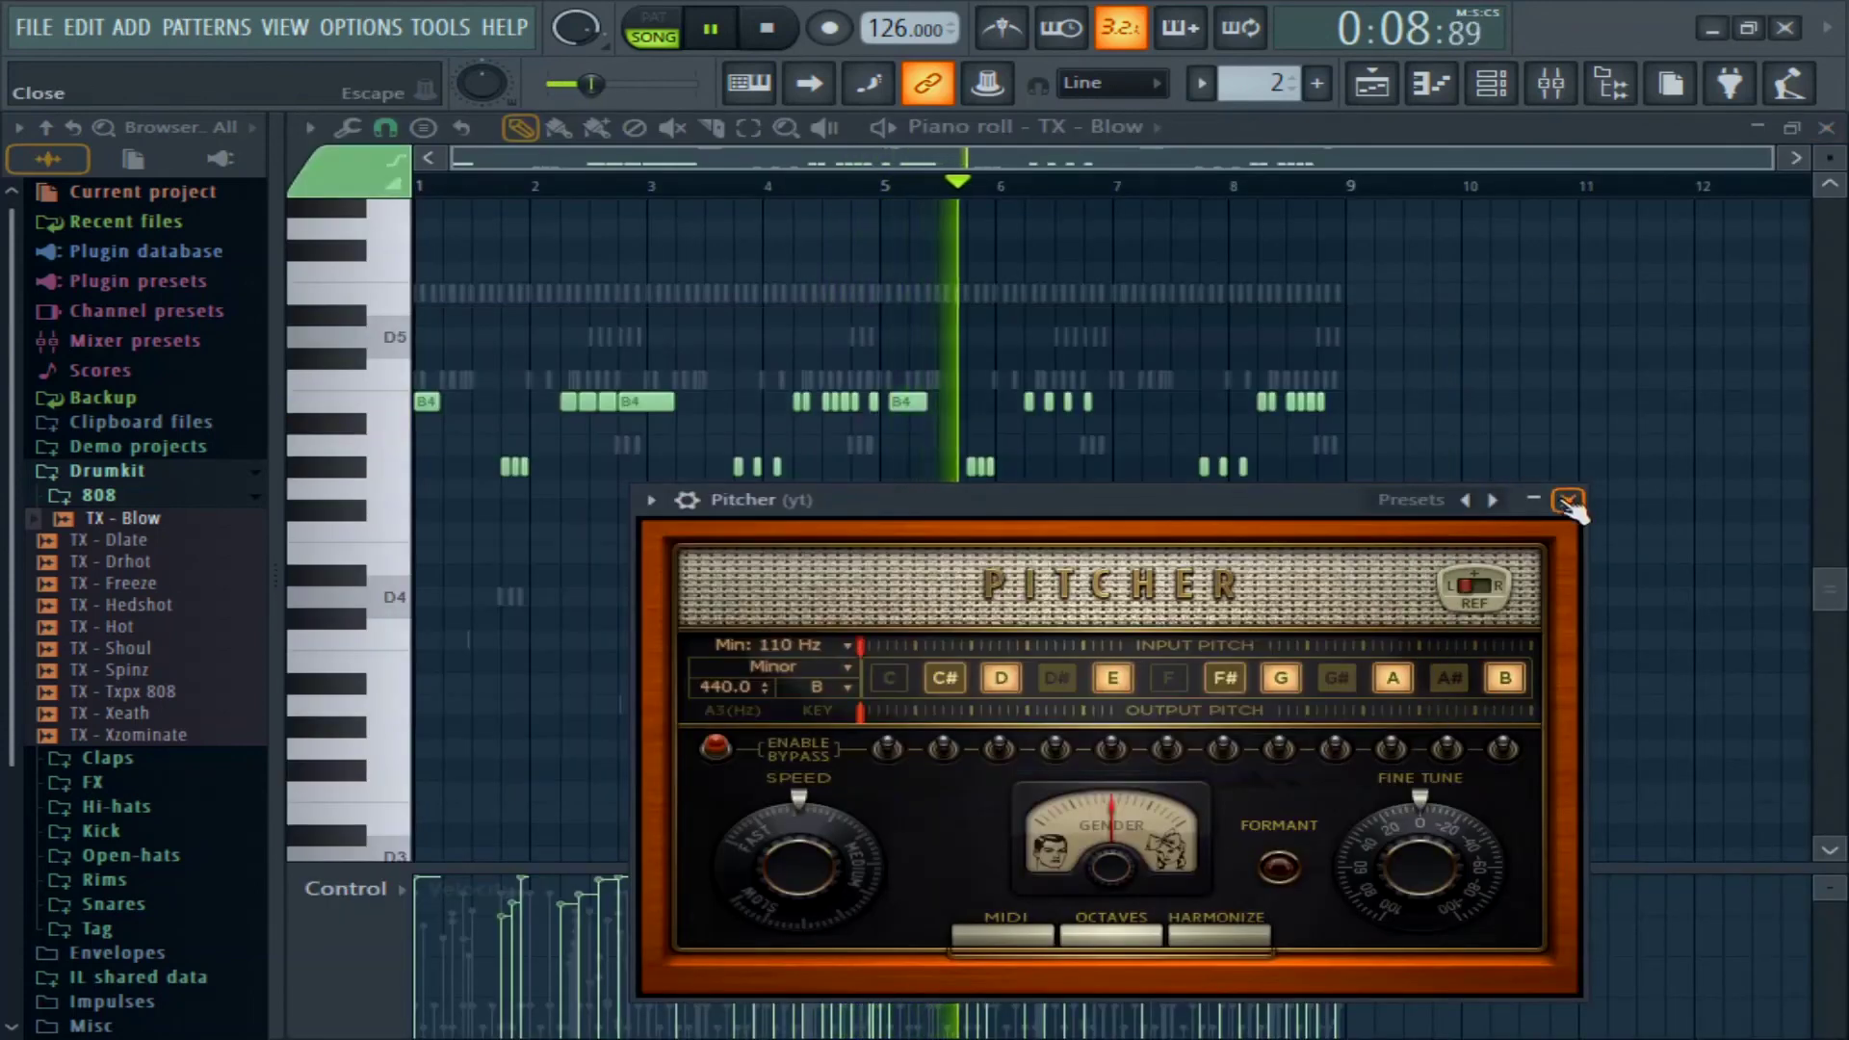
click(1567, 499)
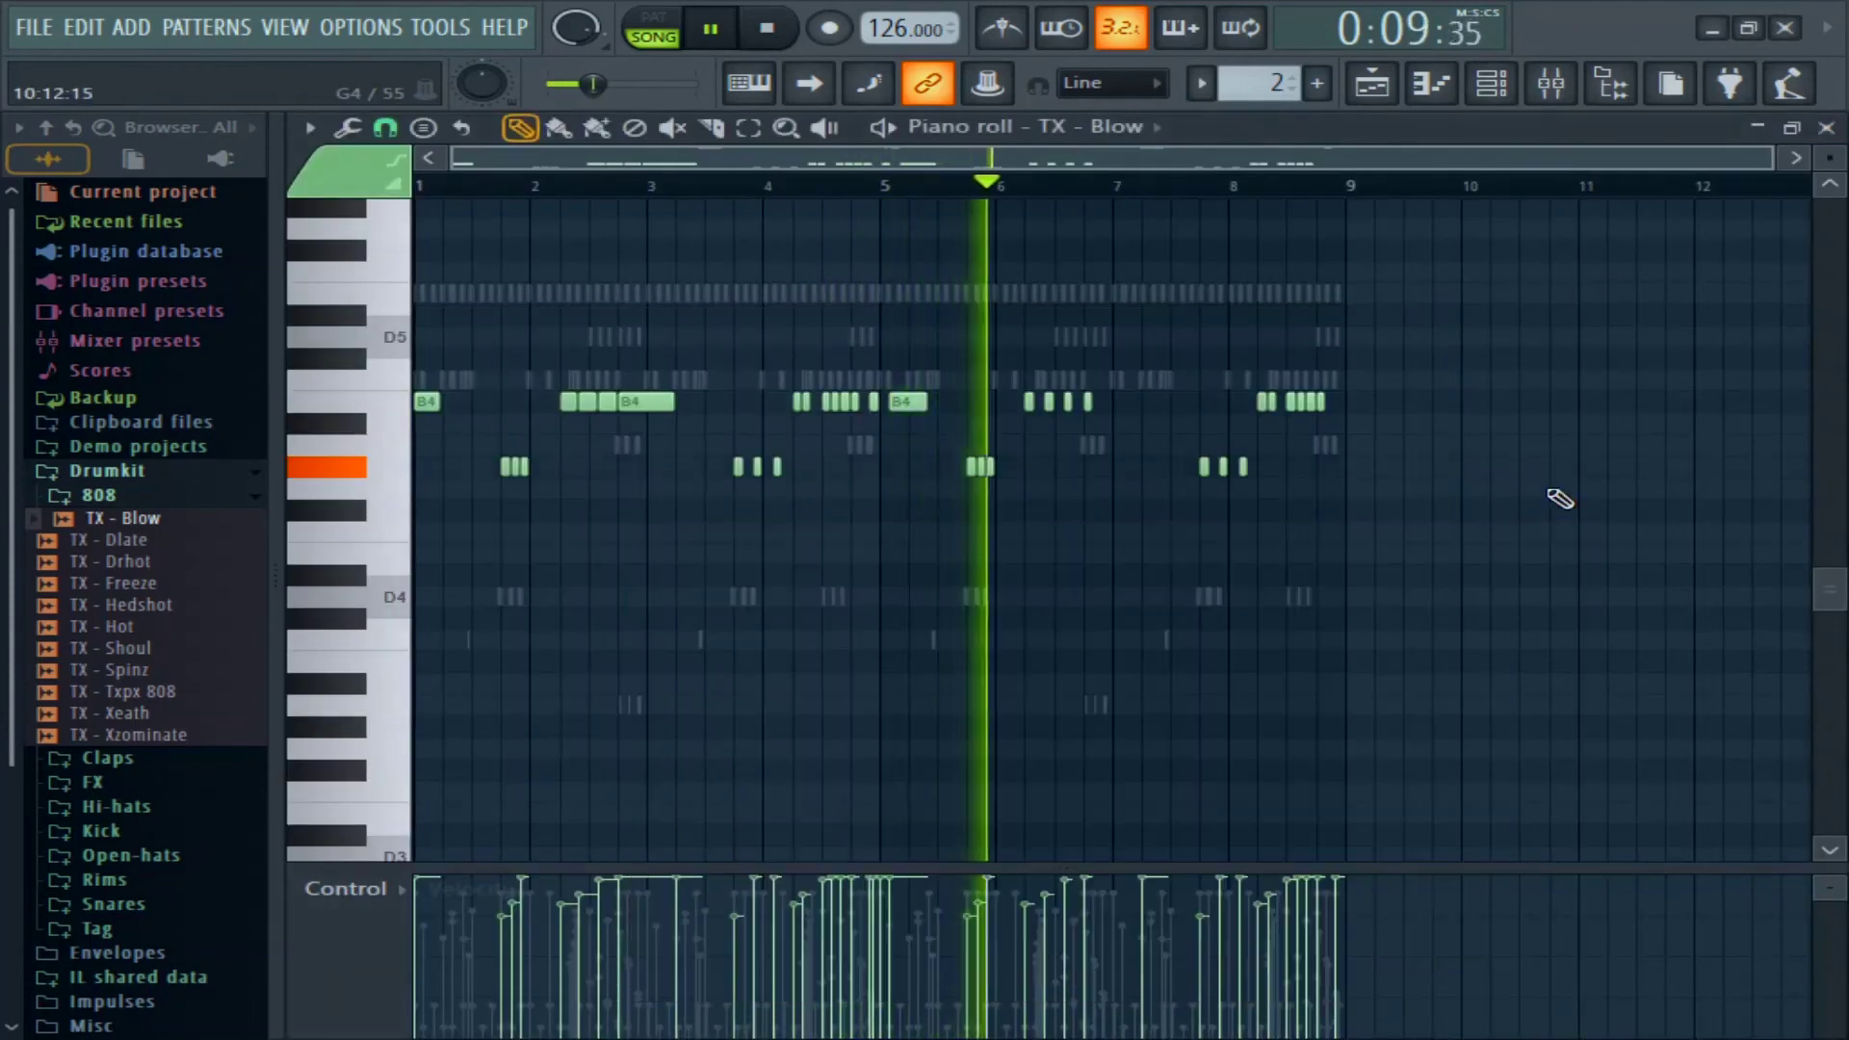
Bypass Pitcher and Ambience on the yt mixer track and return to the playlist arrangement.
click(1826, 127)
key(F5)
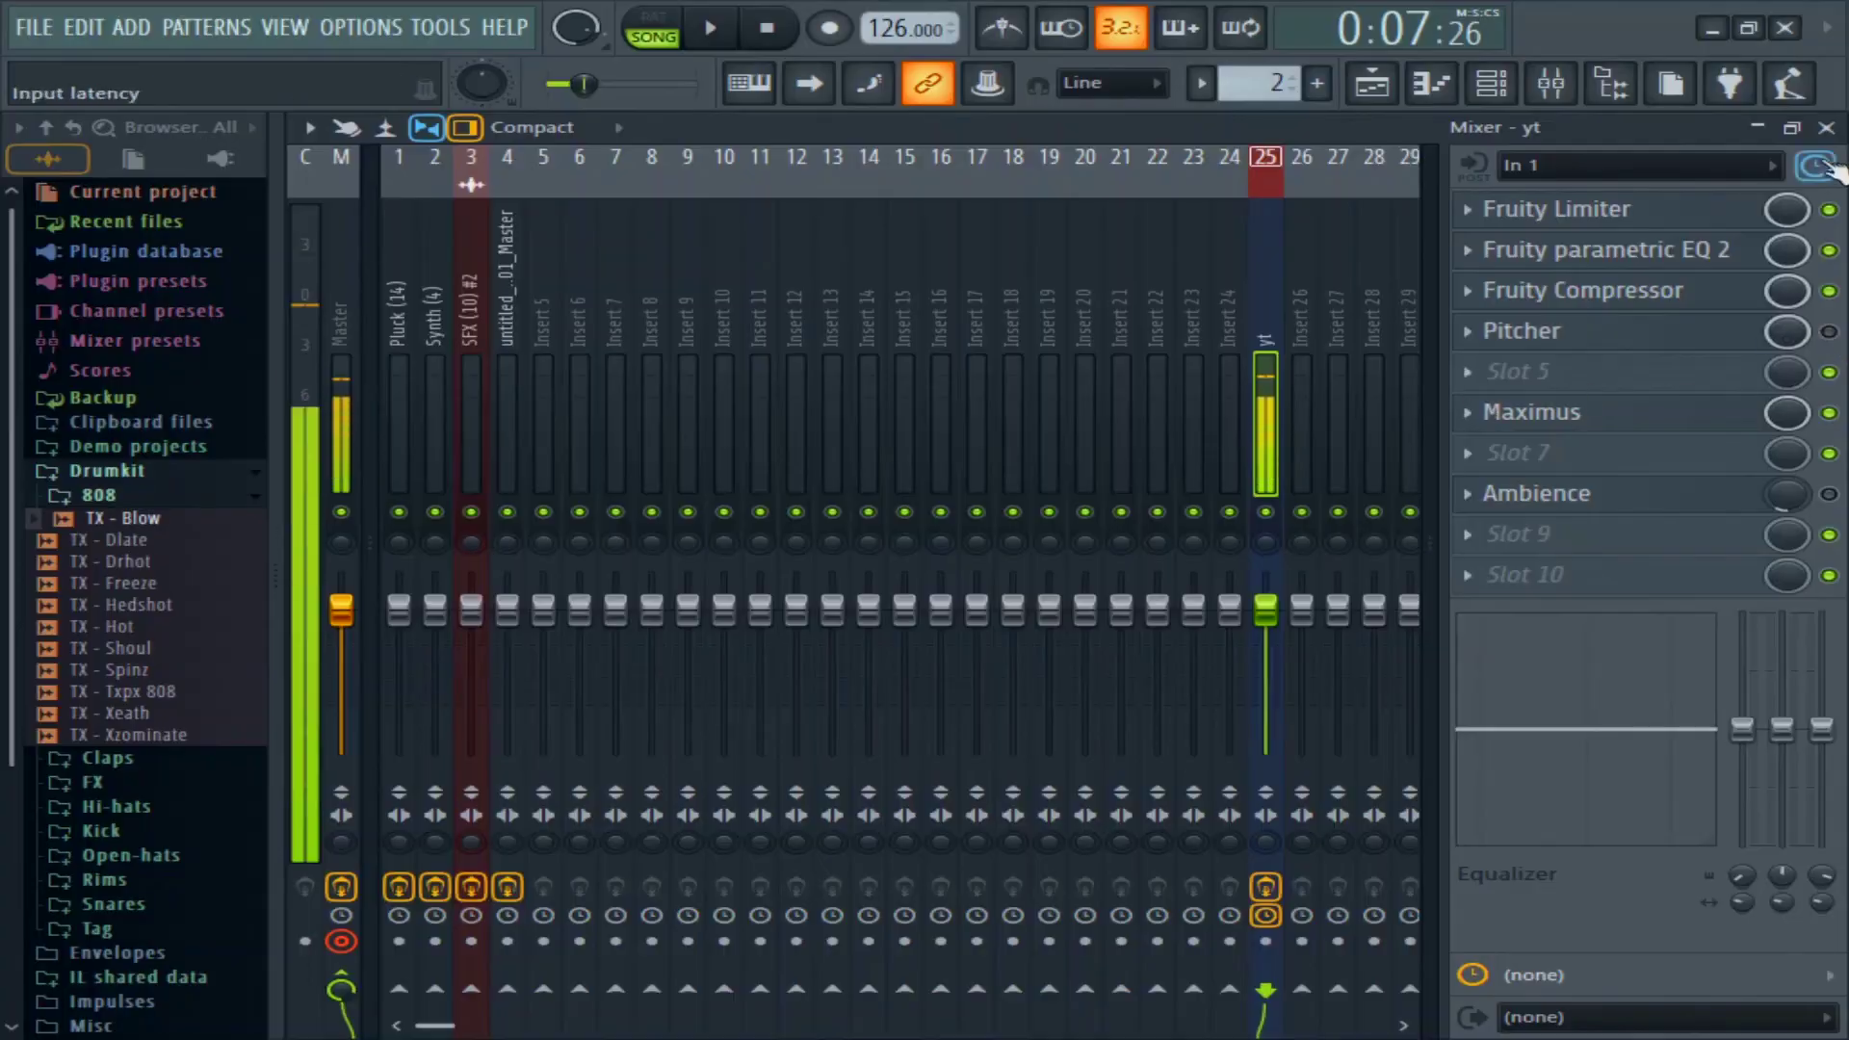
click(1827, 128)
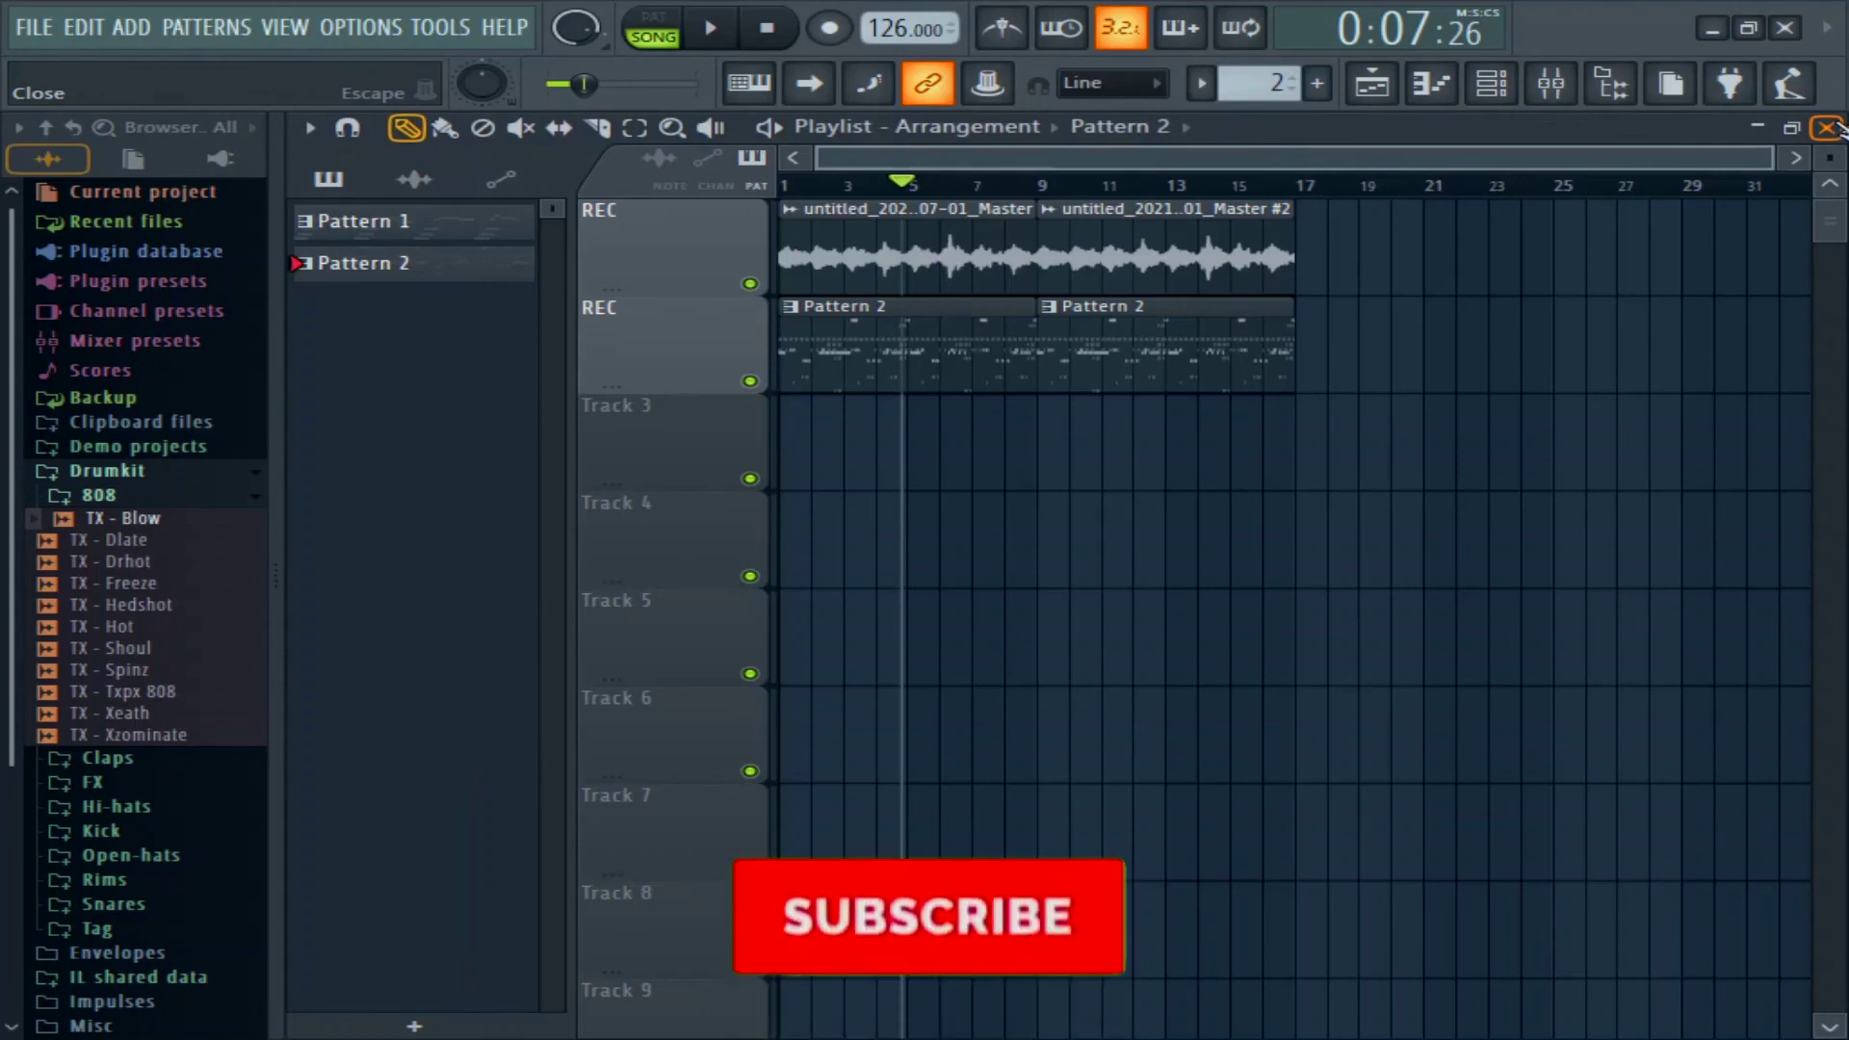